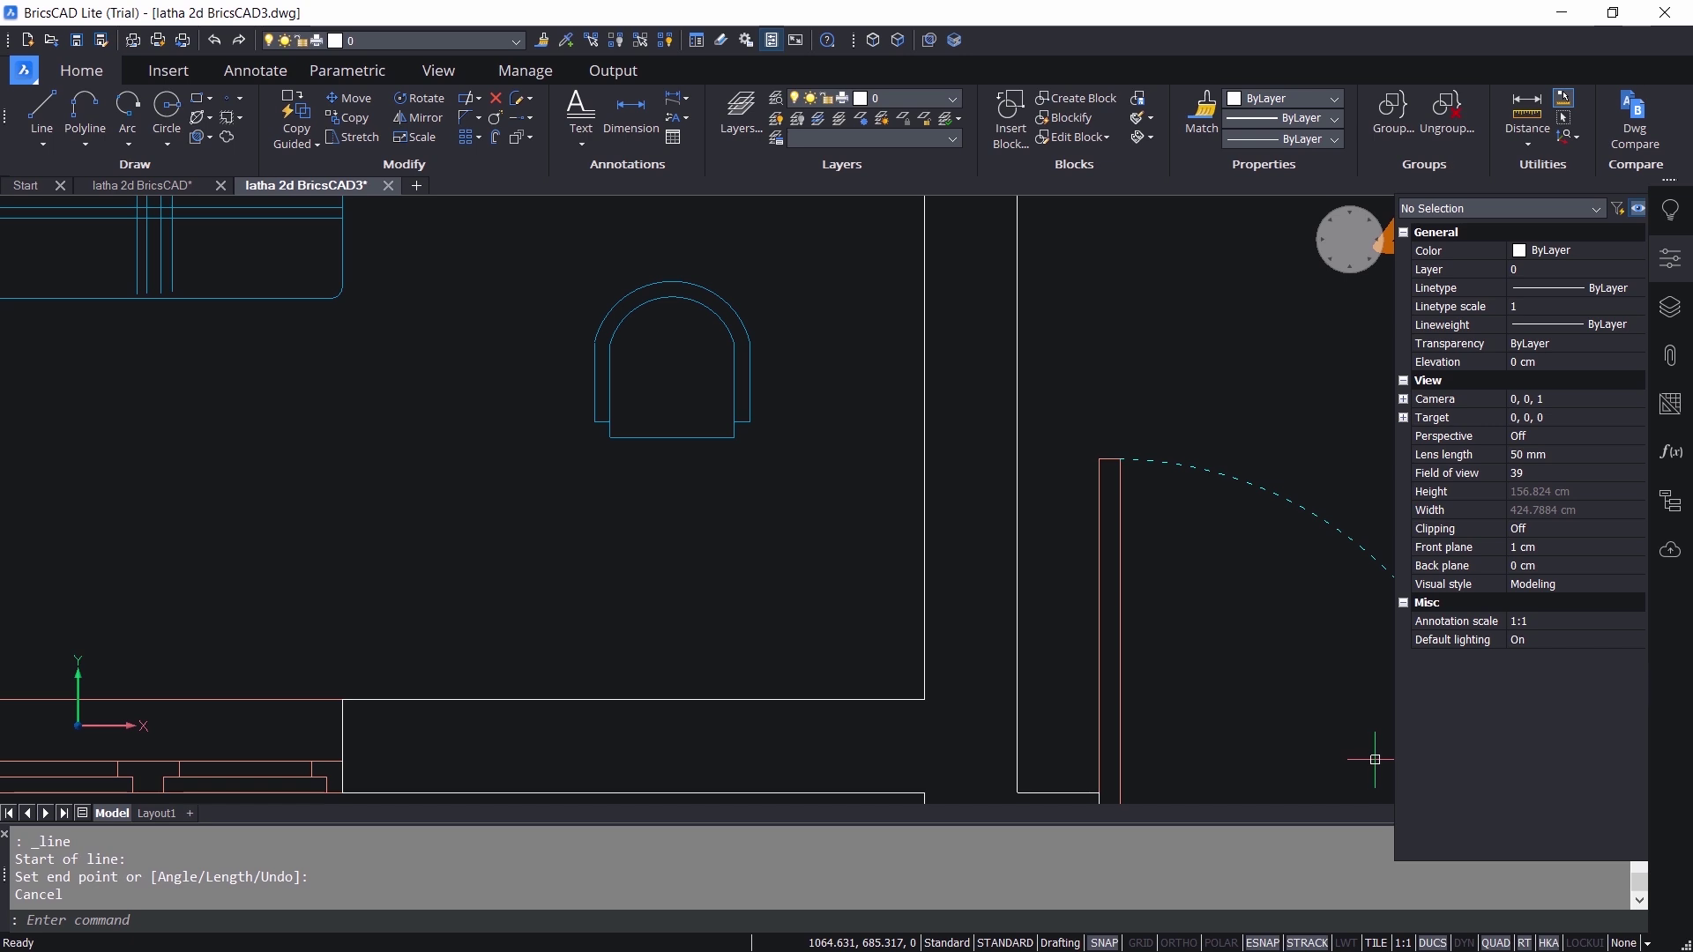
Step: Turn on dynamic input and draw a line 100 cm long at 45° starting below the armchair
click(1464, 943)
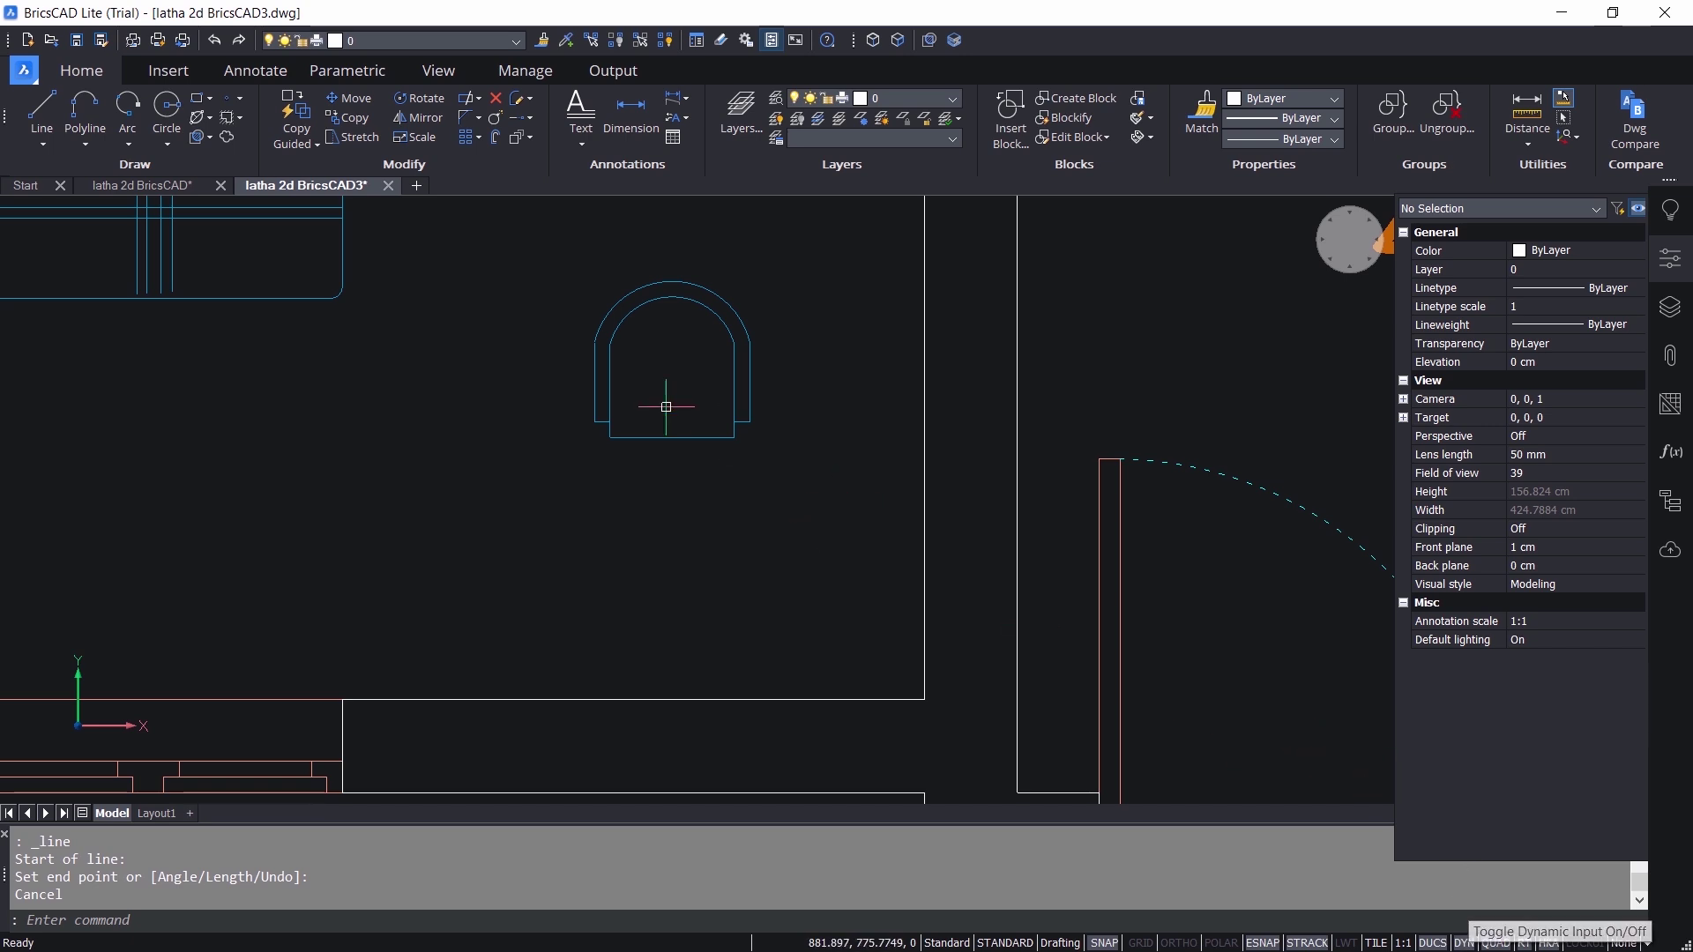
click(42, 110)
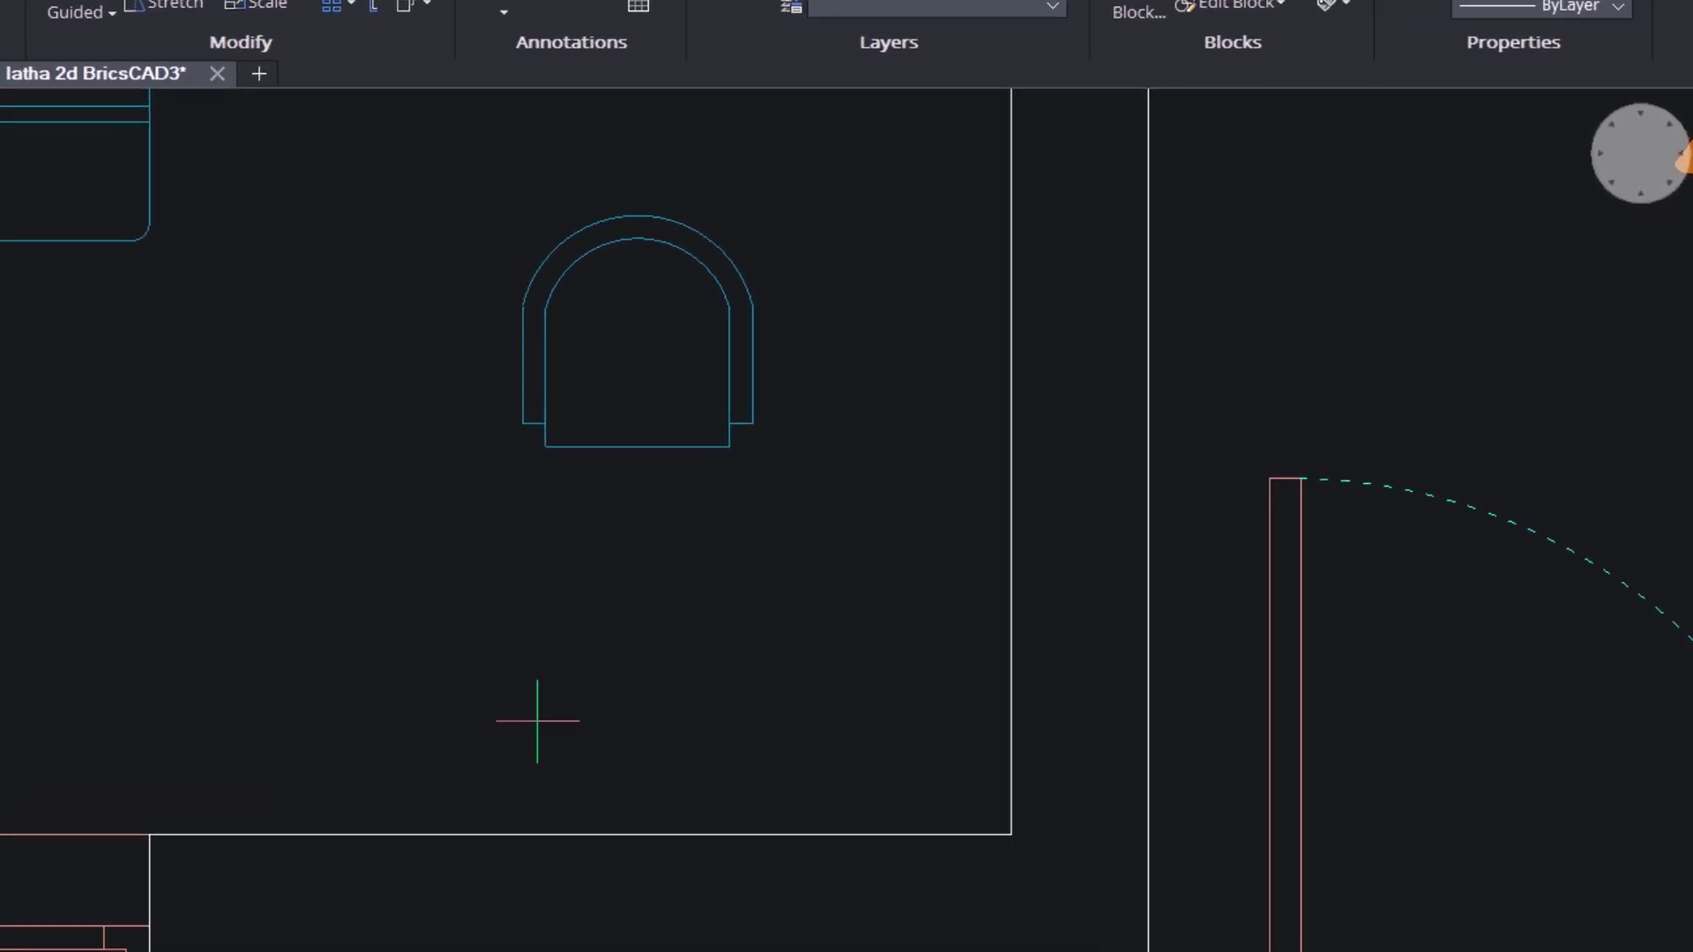
click(354, 830)
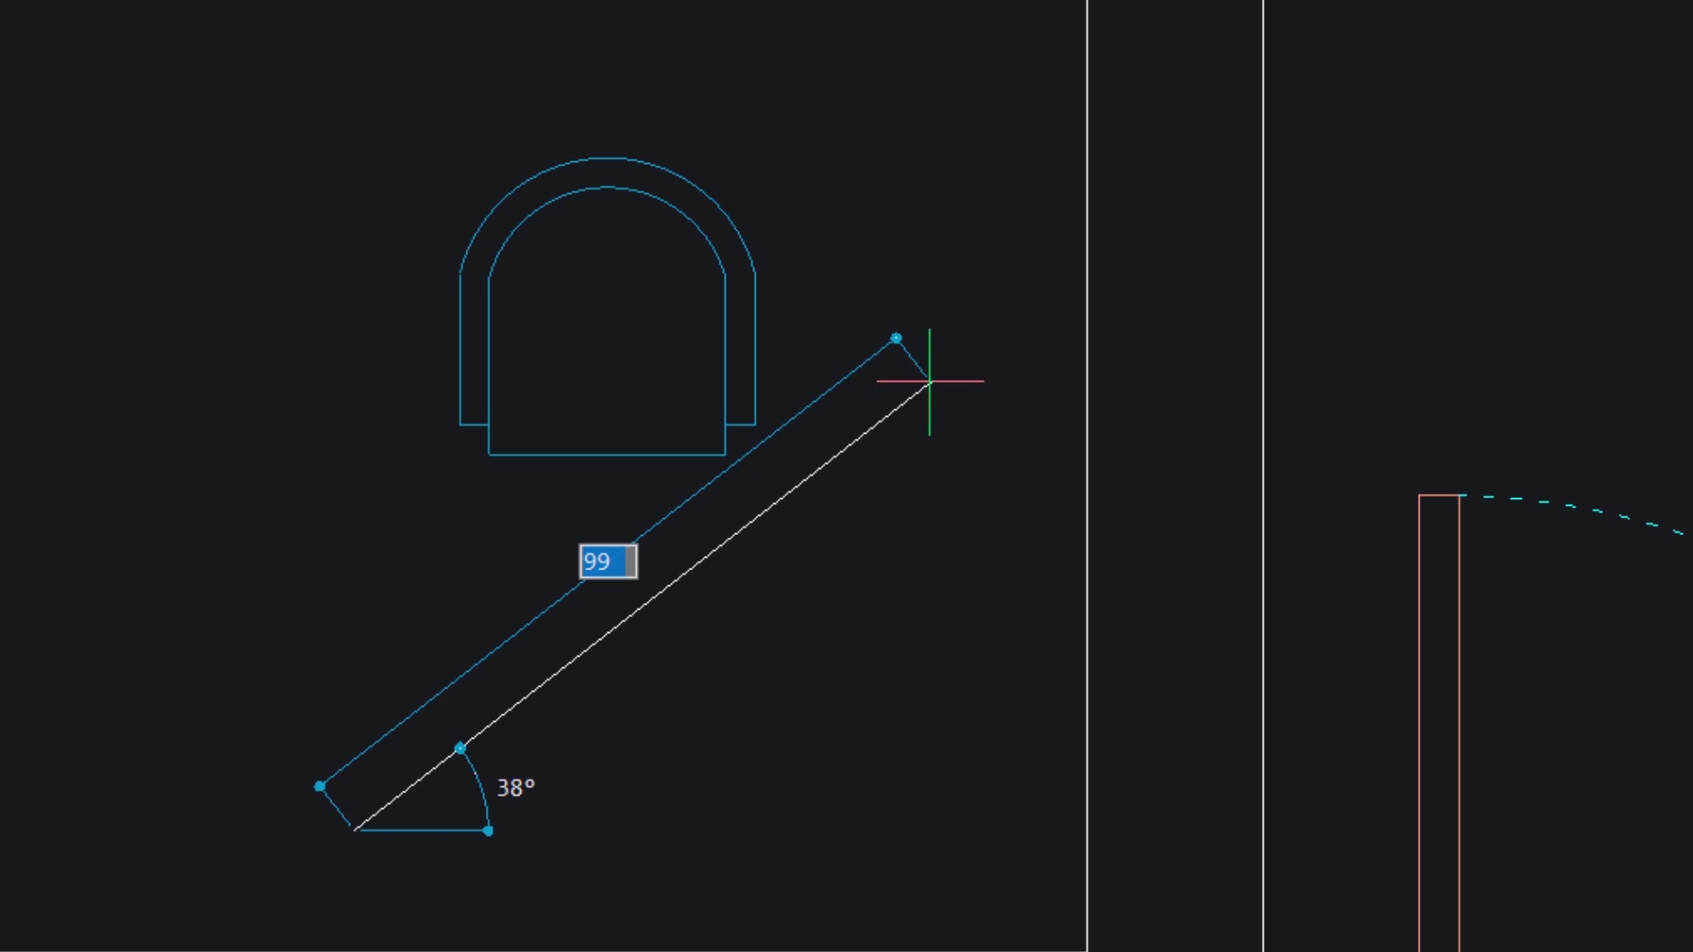
text(100)
key(Tab)
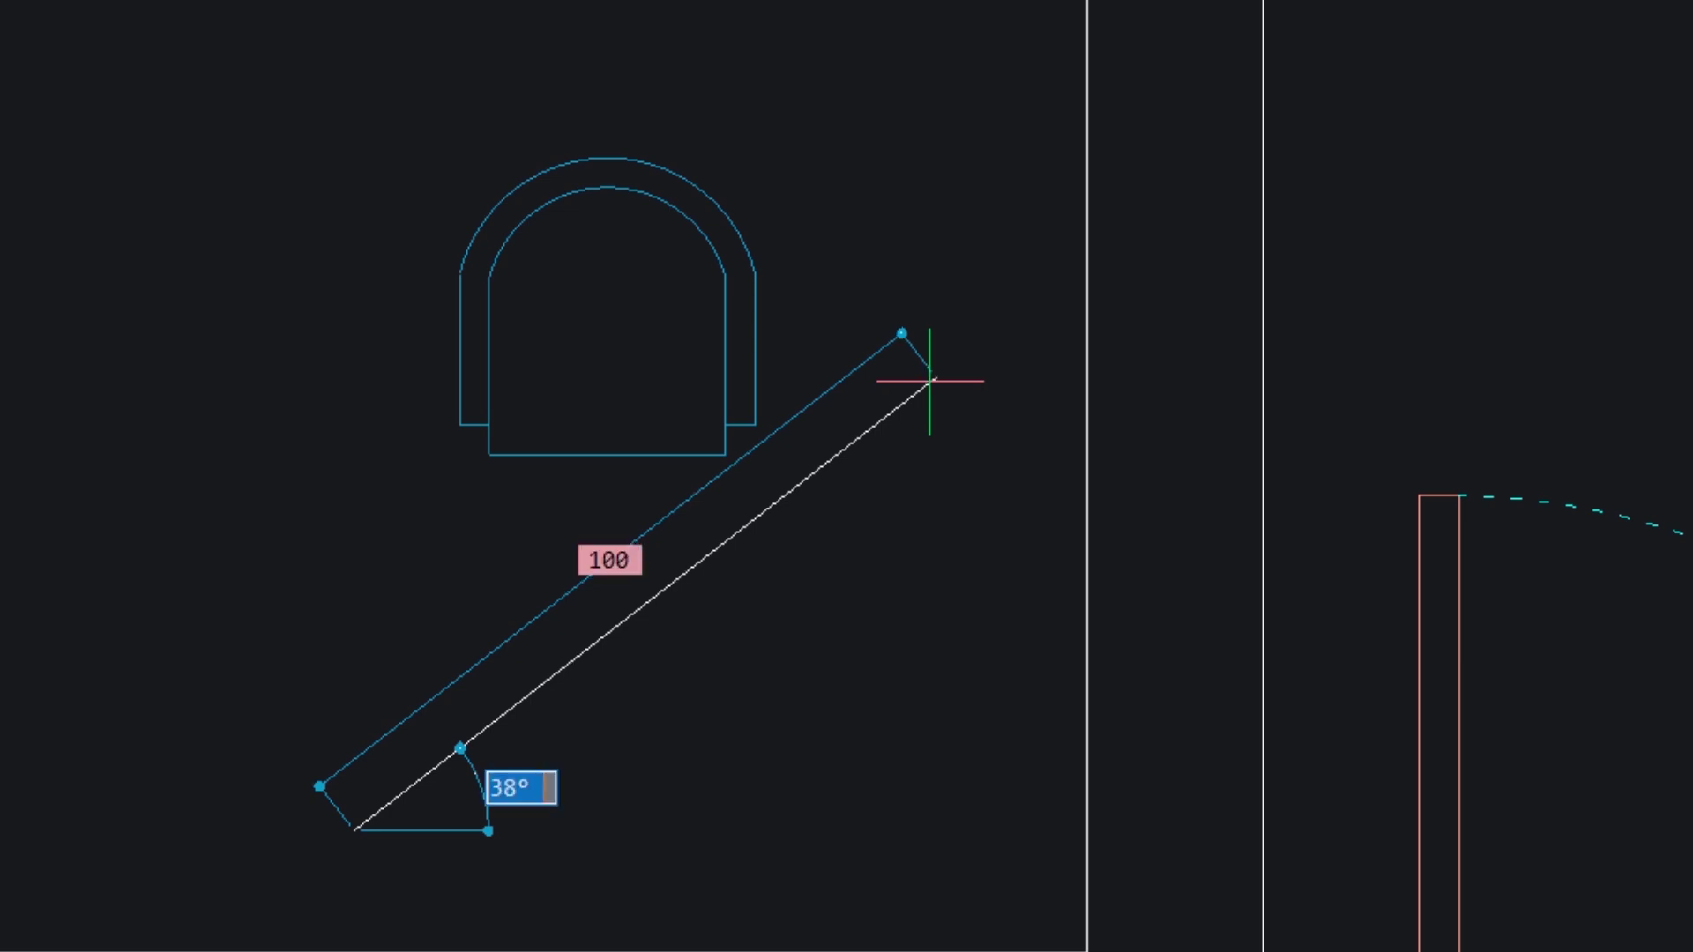
text(45)
key(Return)
key(Escape)
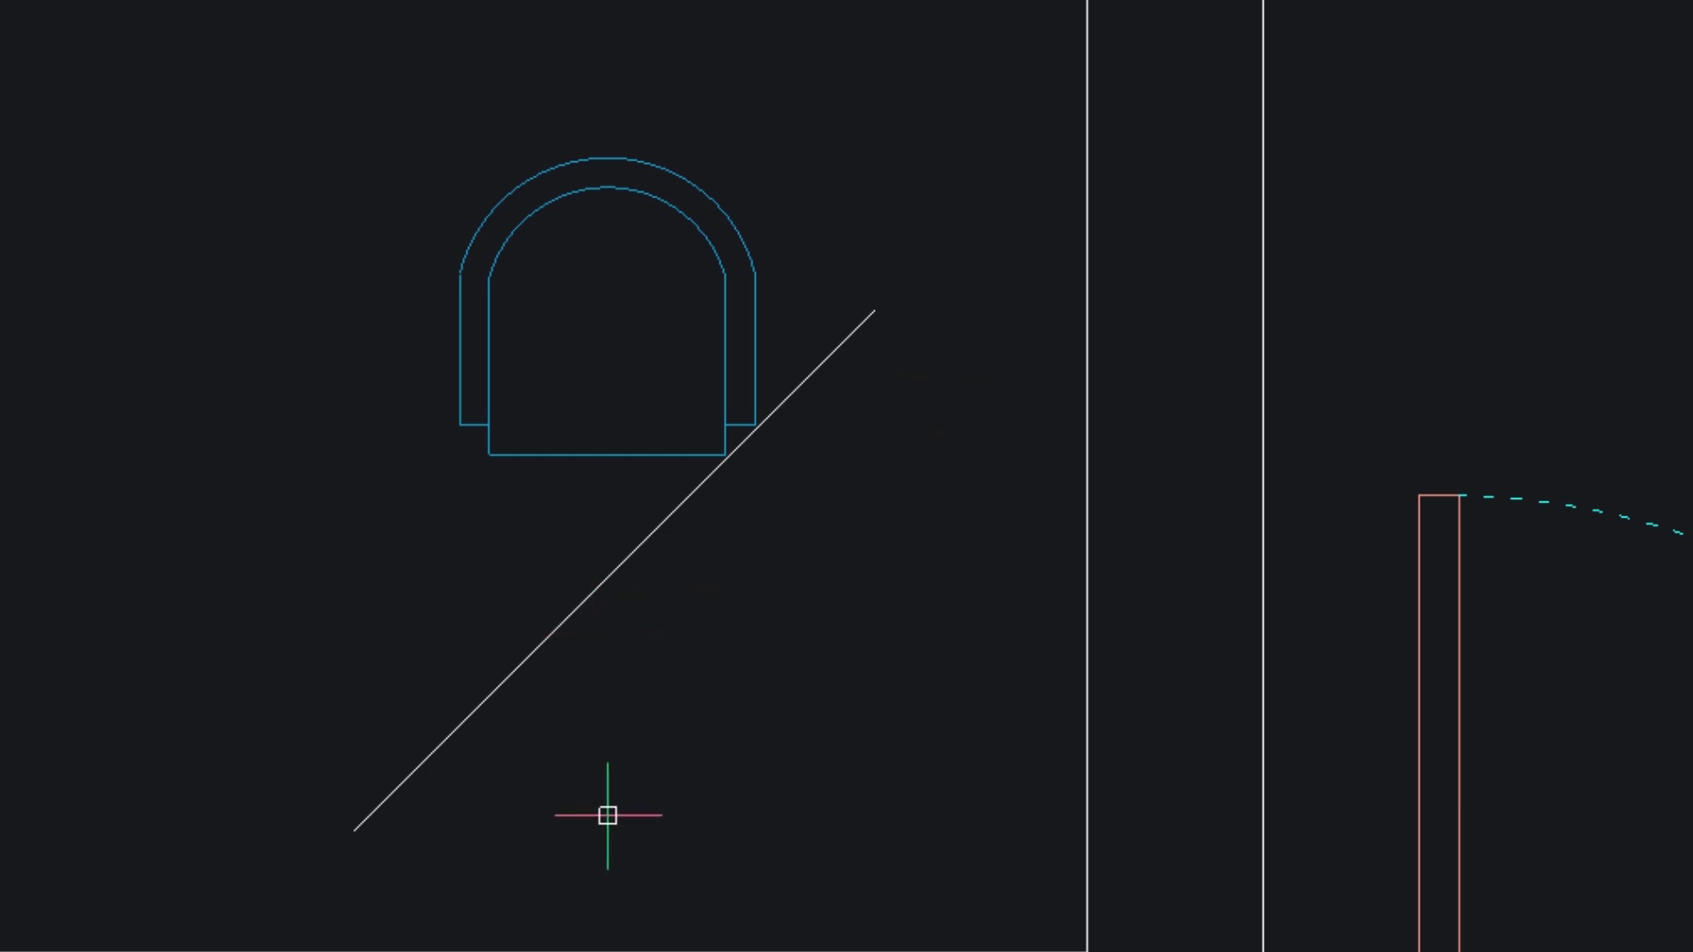
Step: Delete the diagonal line beside the armchair
click(552, 629)
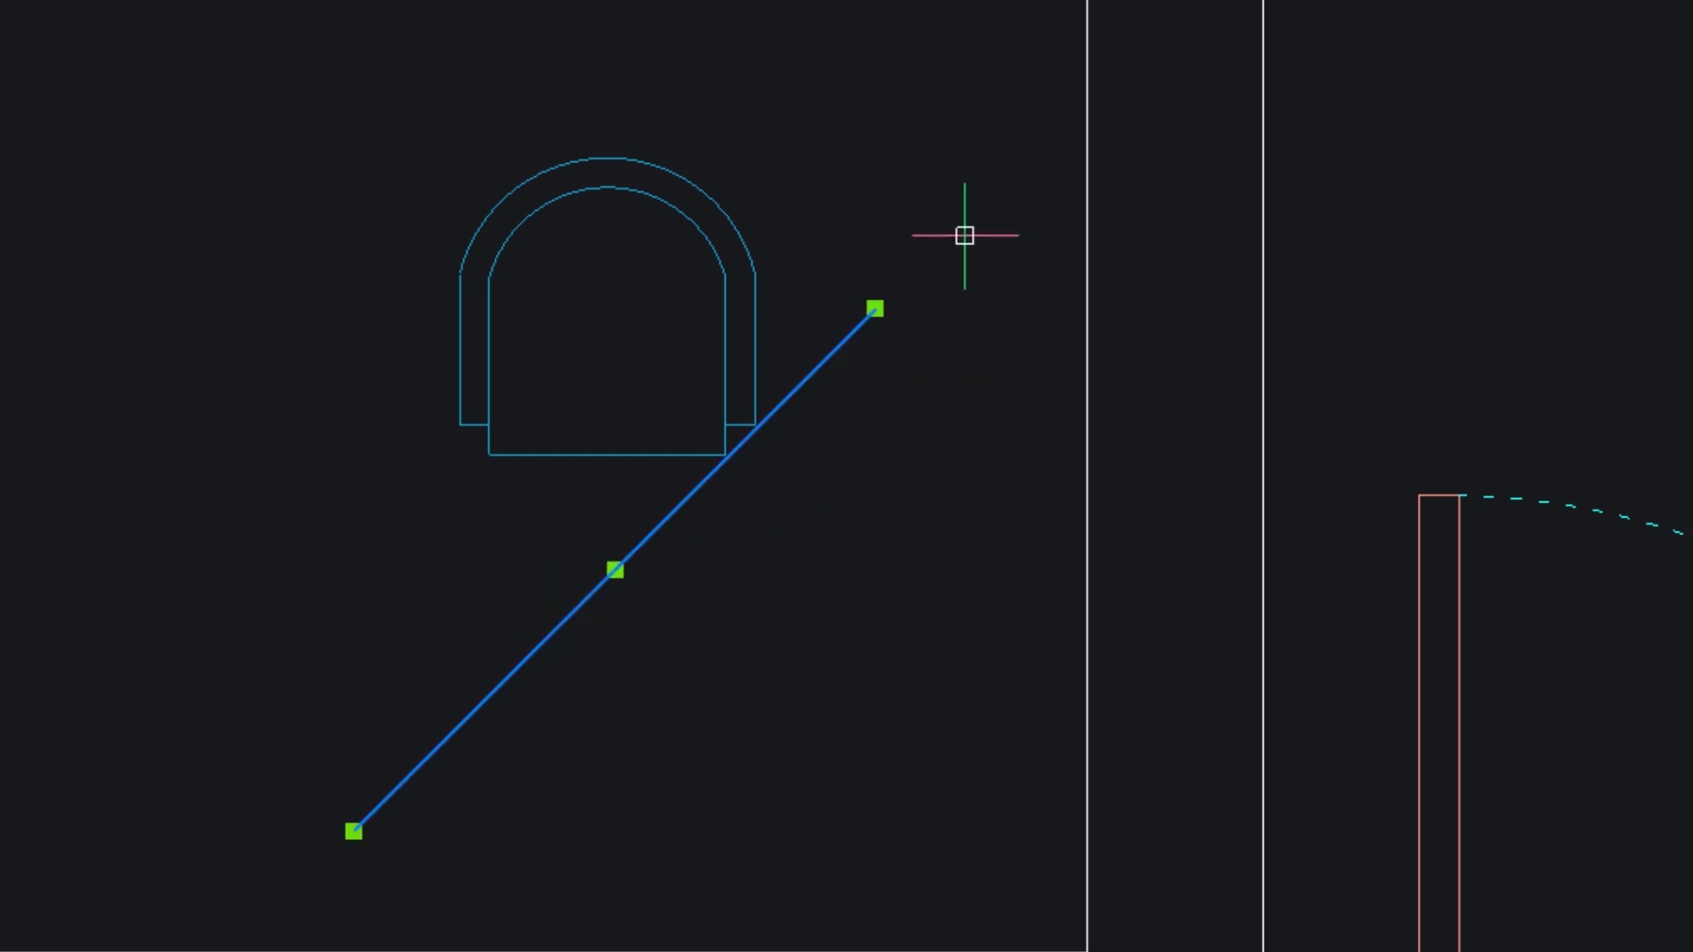
key(Delete)
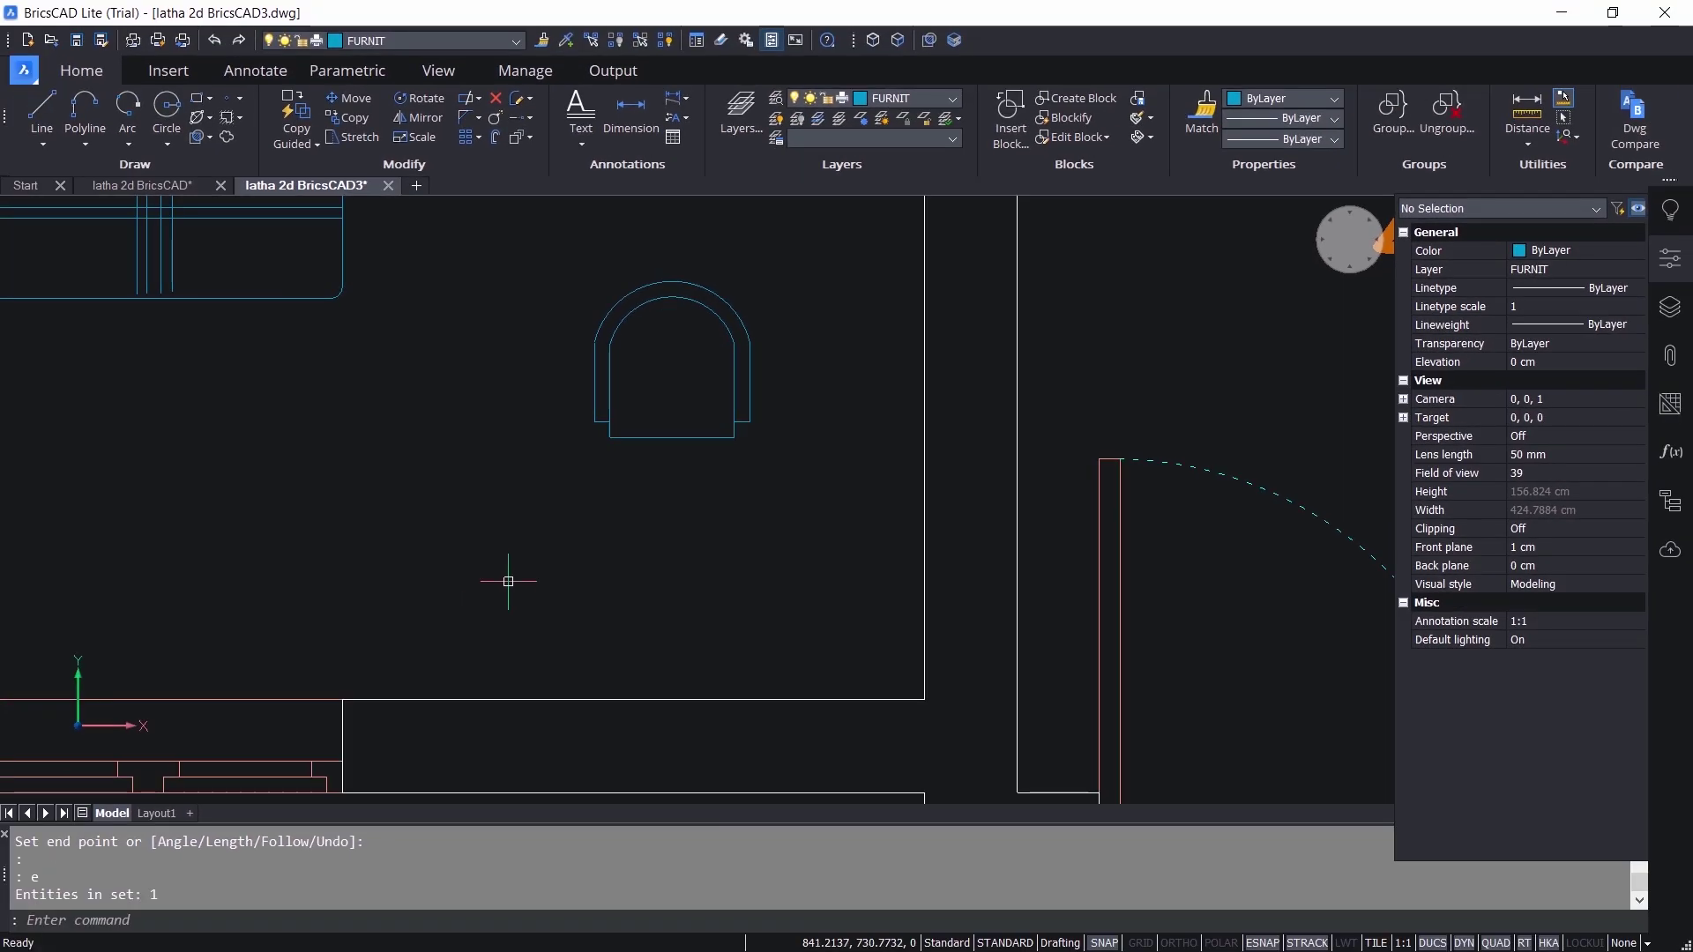
Step: Draw a rectangle 120 cm wide and about 45 cm high below the armchair, near the room's lower wall
scroll(450, 571, down, 5)
scroll(522, 509, up, 4)
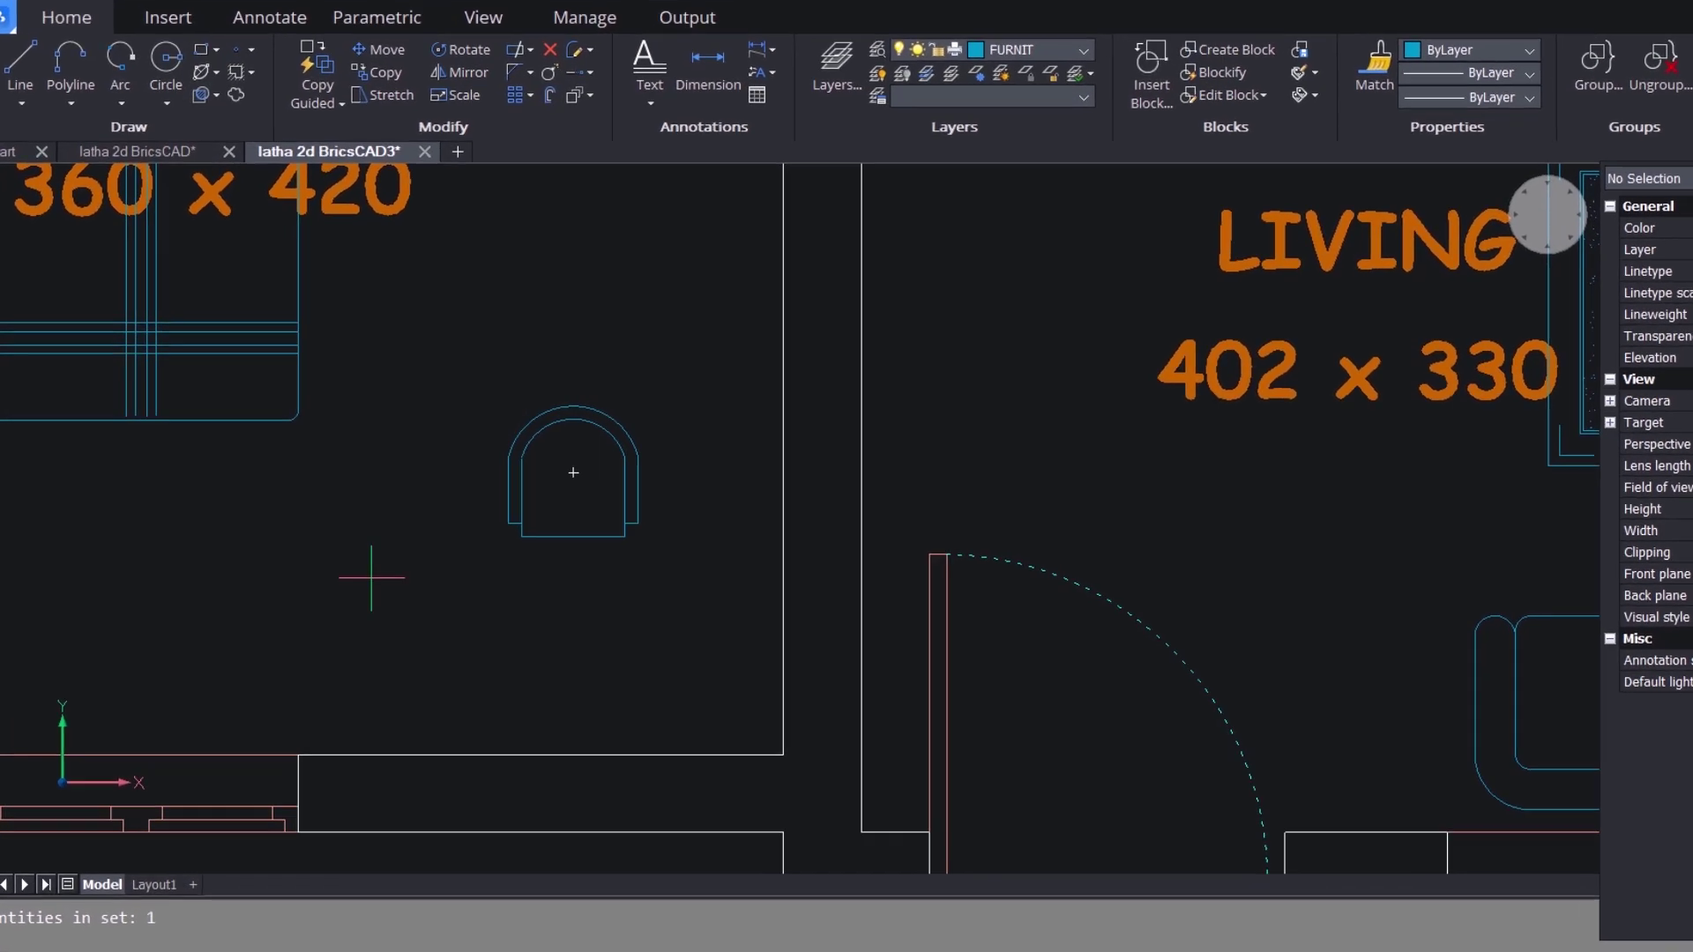
click(317, 721)
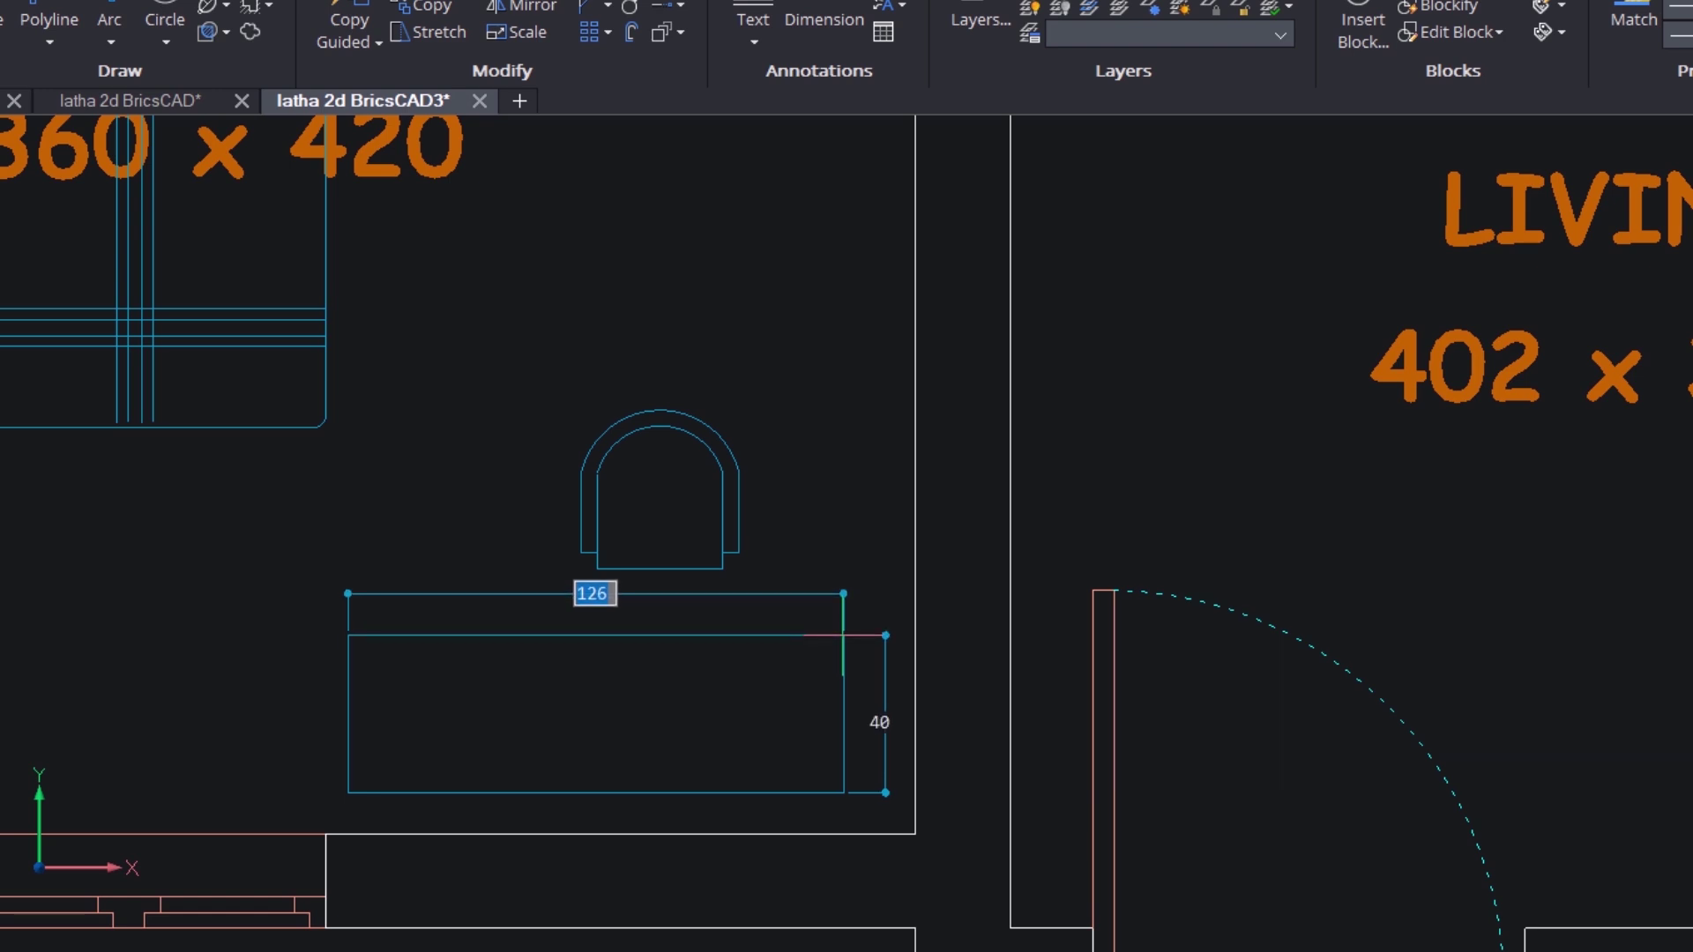
key(BackSpace)
text(120)
key(Tab)
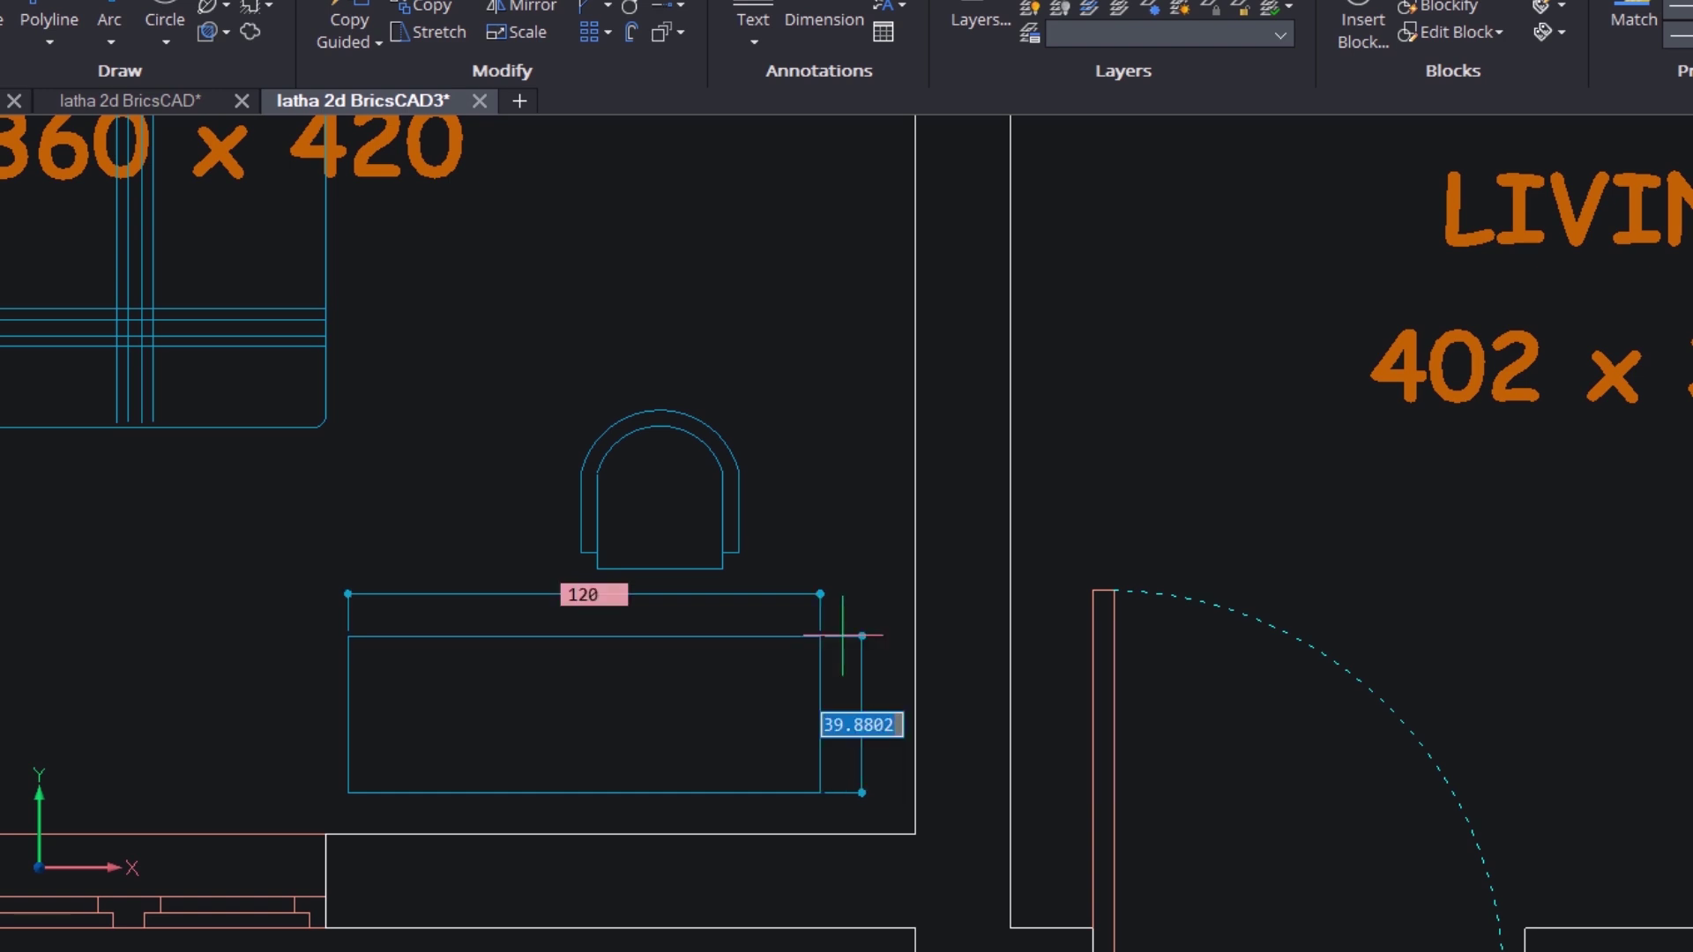
text(4)
key(Return)
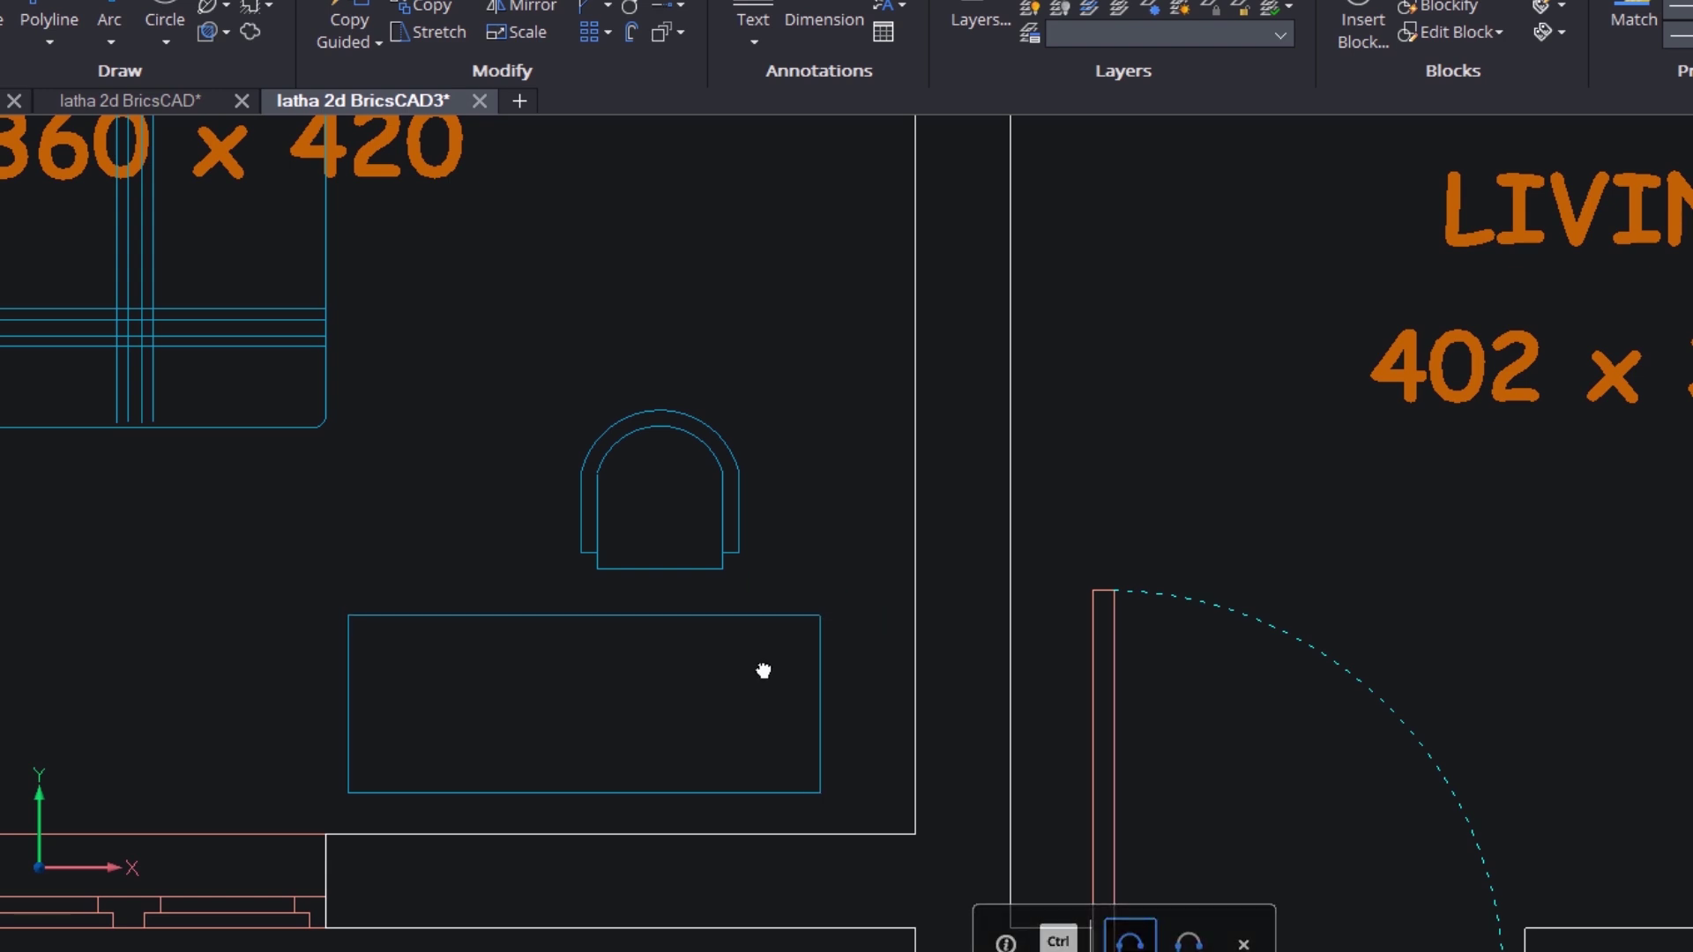
Step: Set the nearest distance between the new rectangle and the vertical wall line beside it to 10 cm
middle_drag(720, 679, 805, 684)
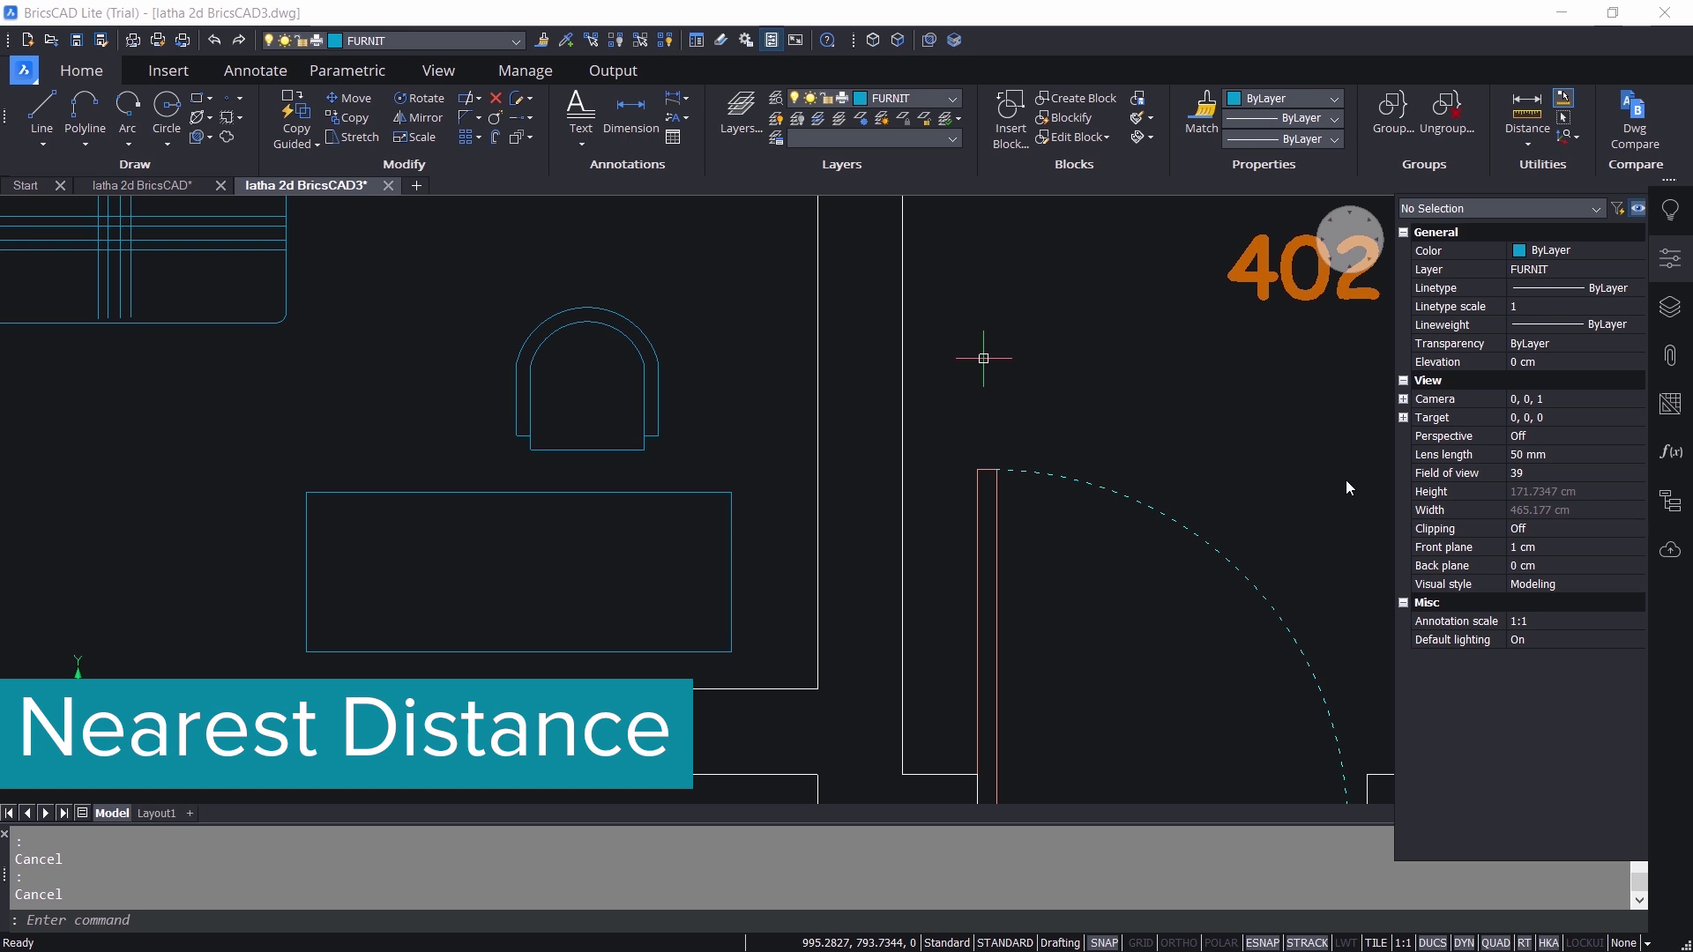
click(1006, 369)
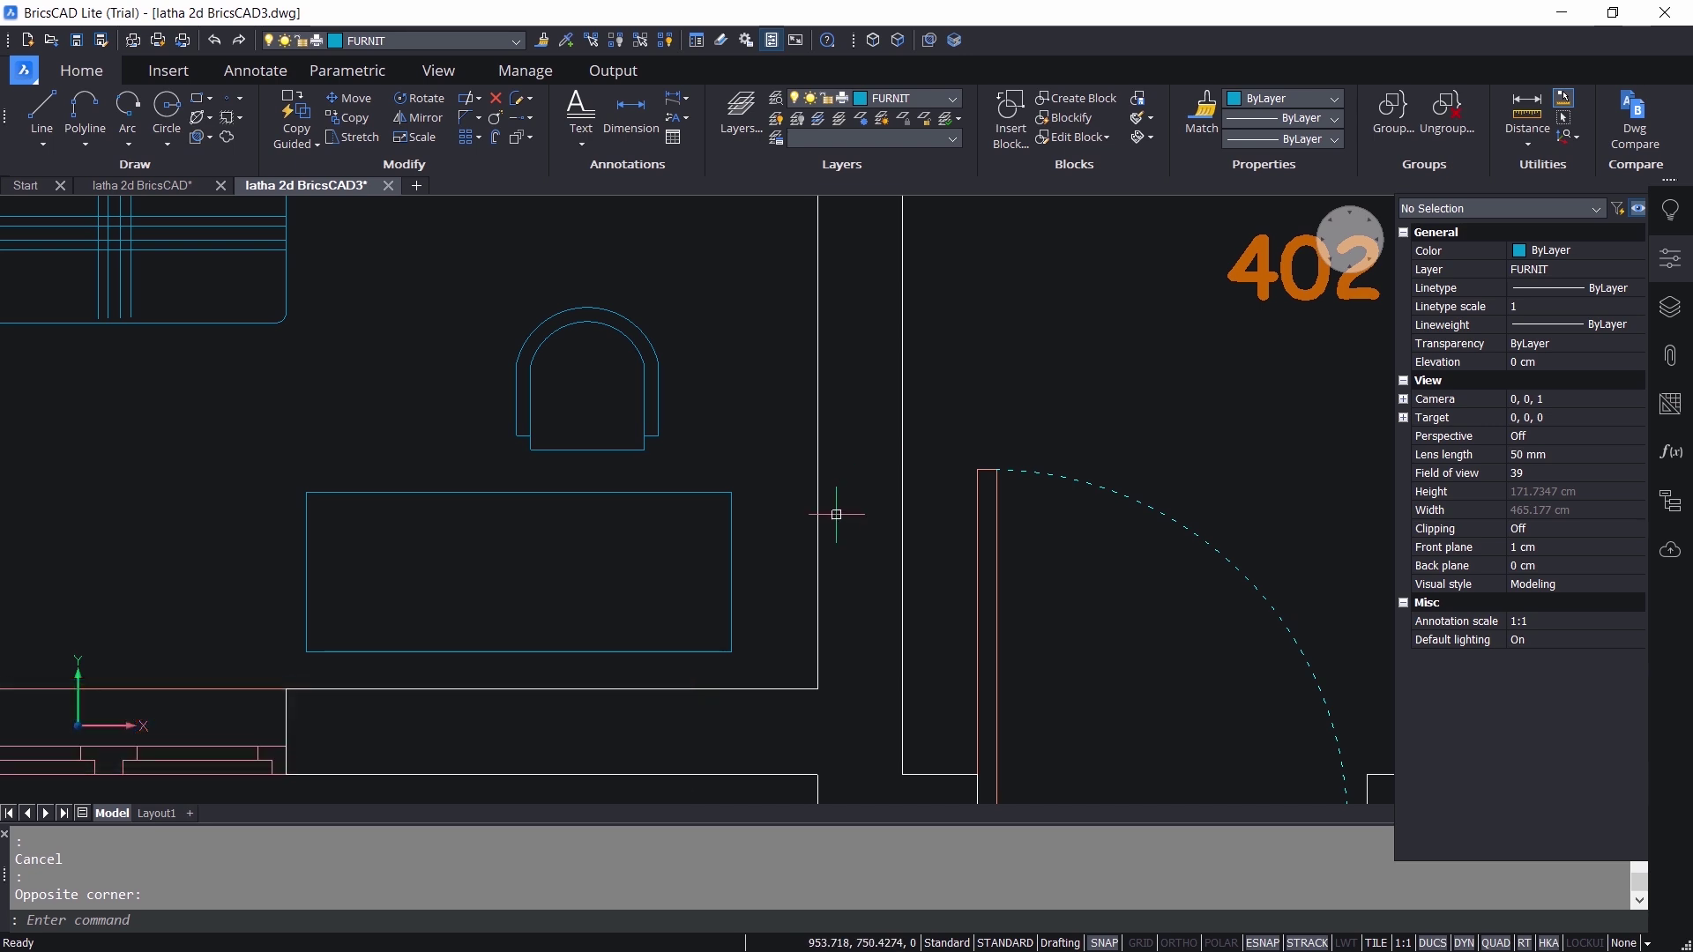
scroll(798, 547, down, 1)
scroll(821, 540, up, 1)
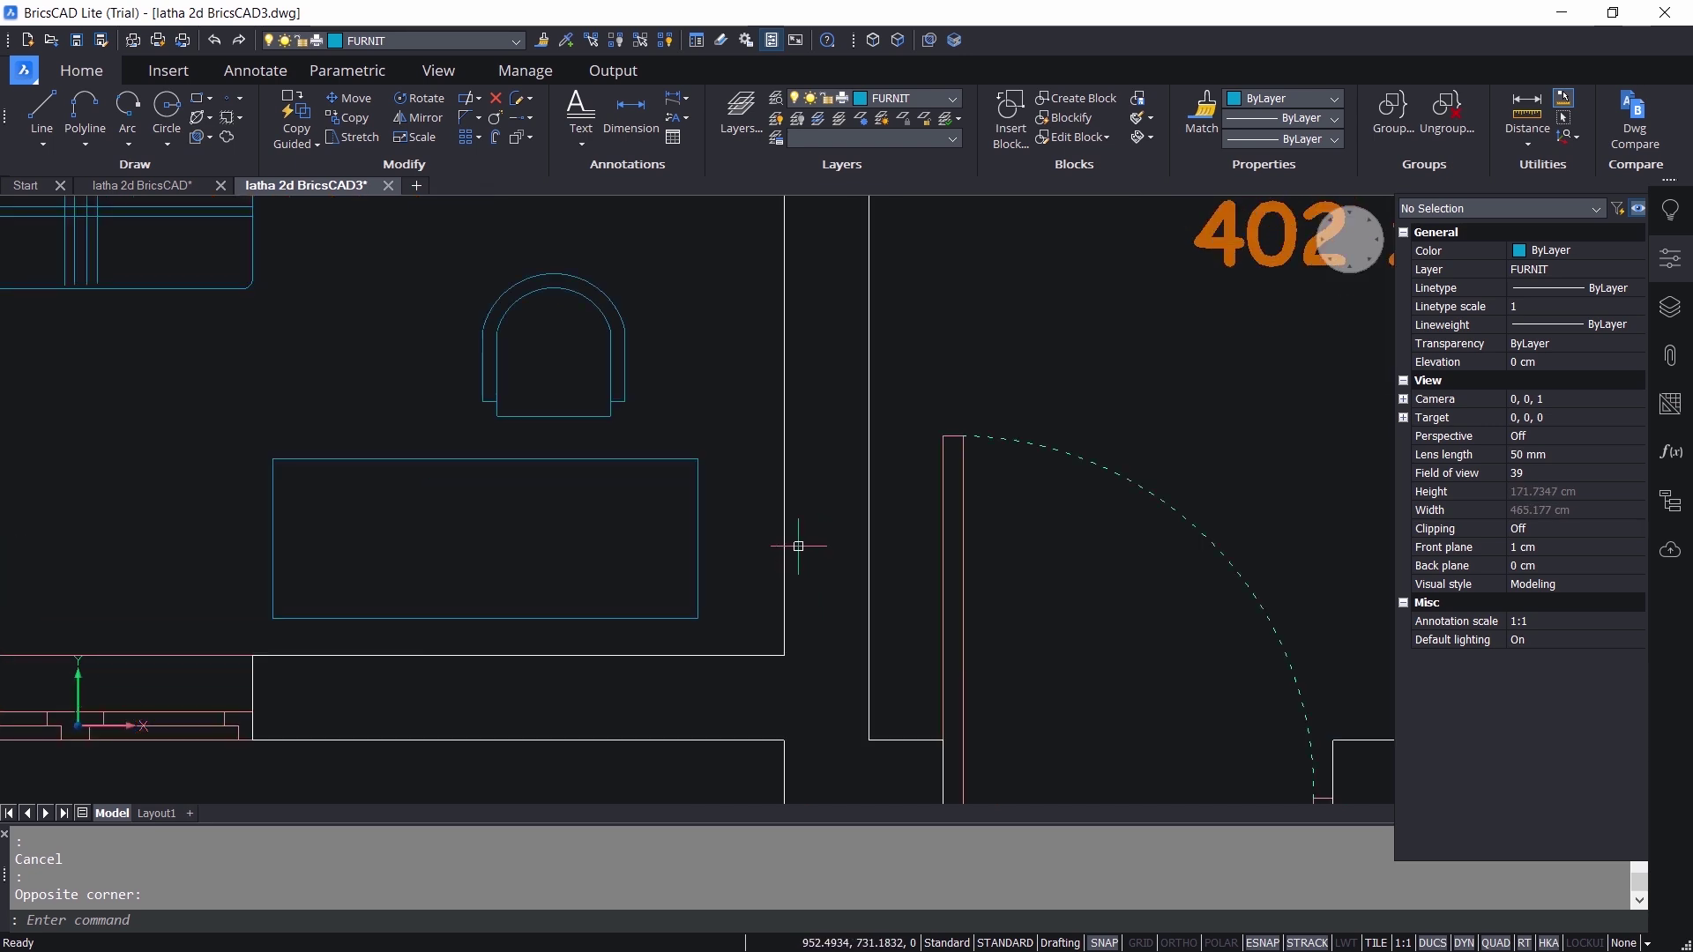
click(784, 529)
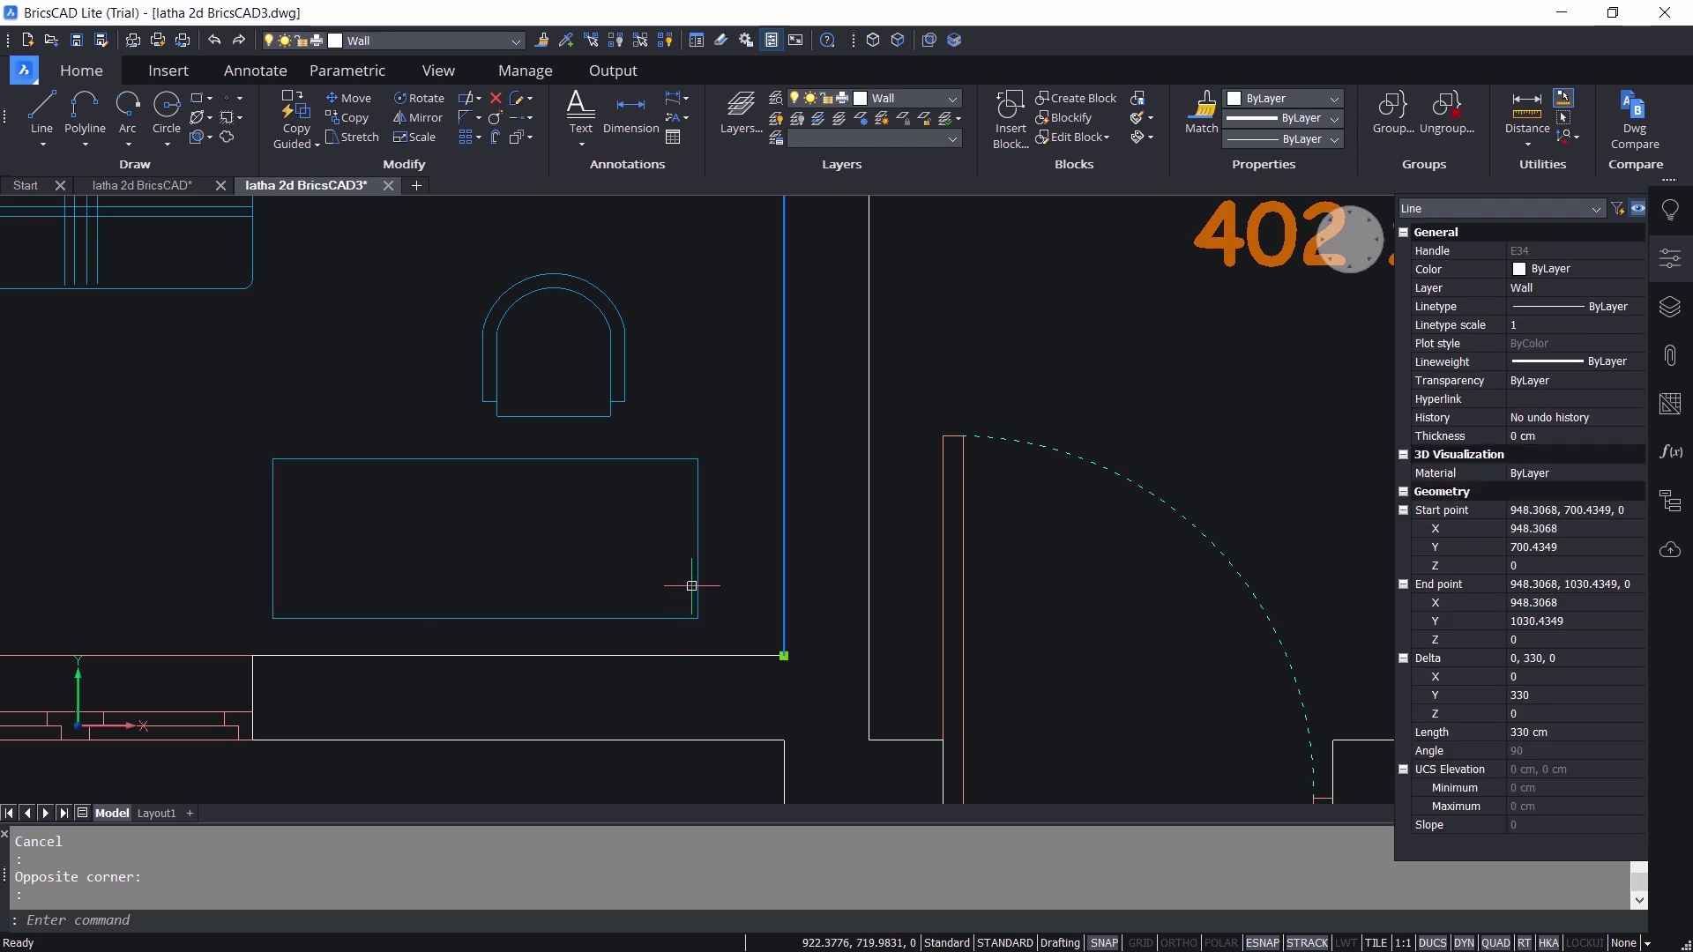
click(698, 550)
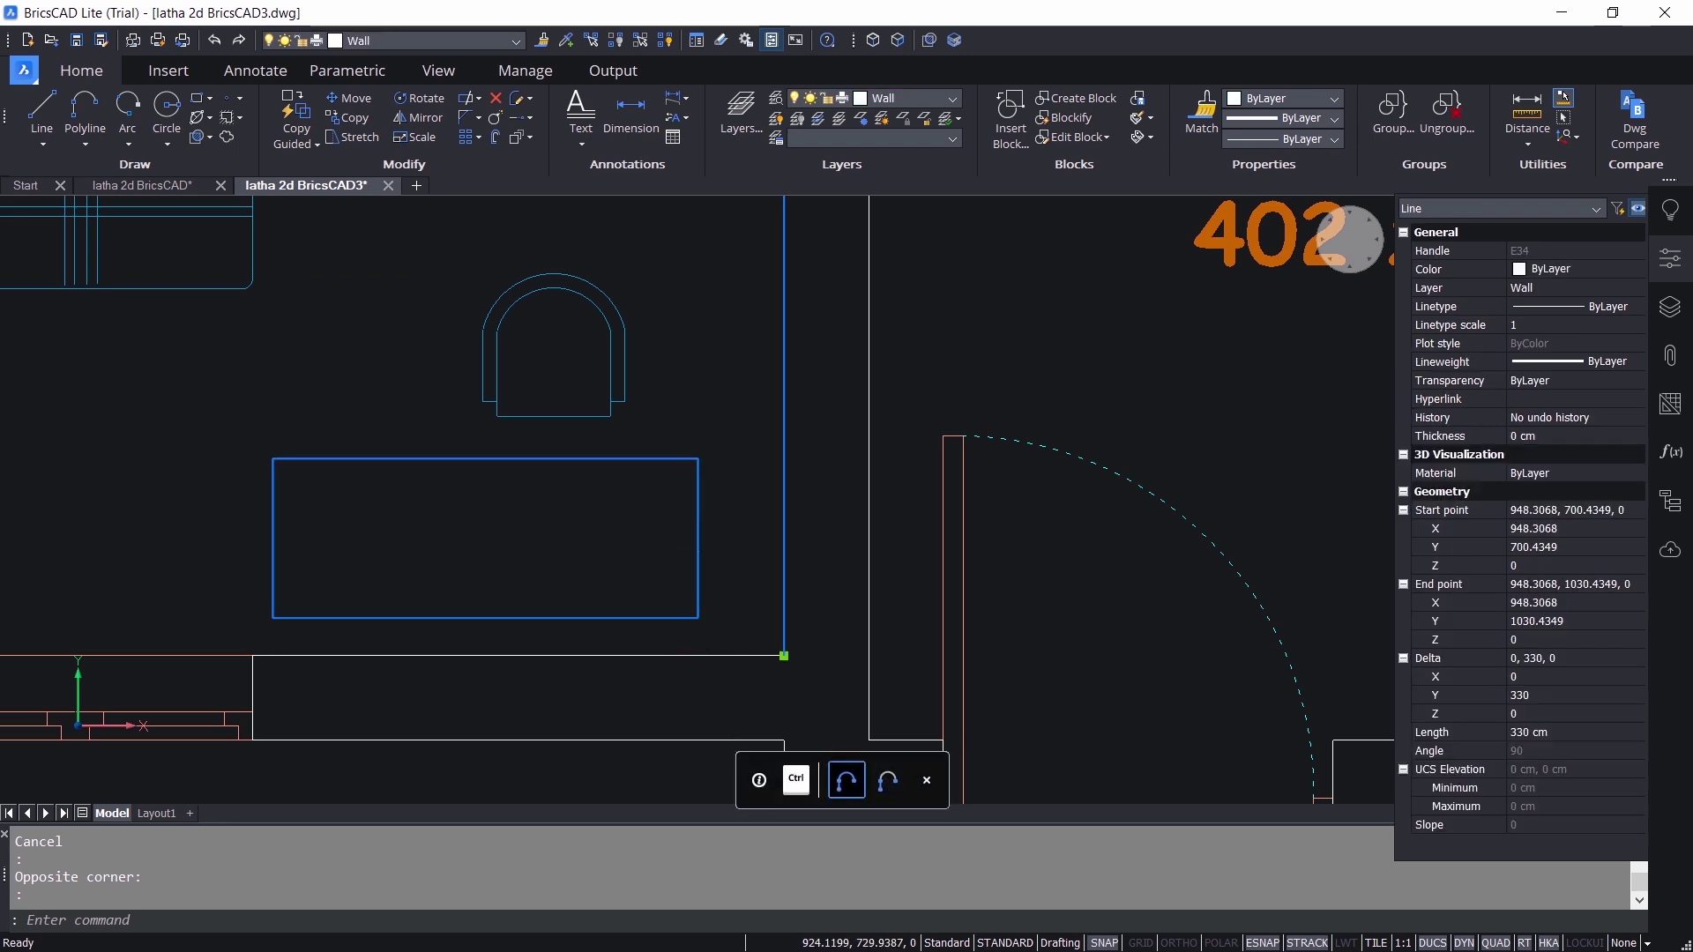
scroll(775, 691, up, 1)
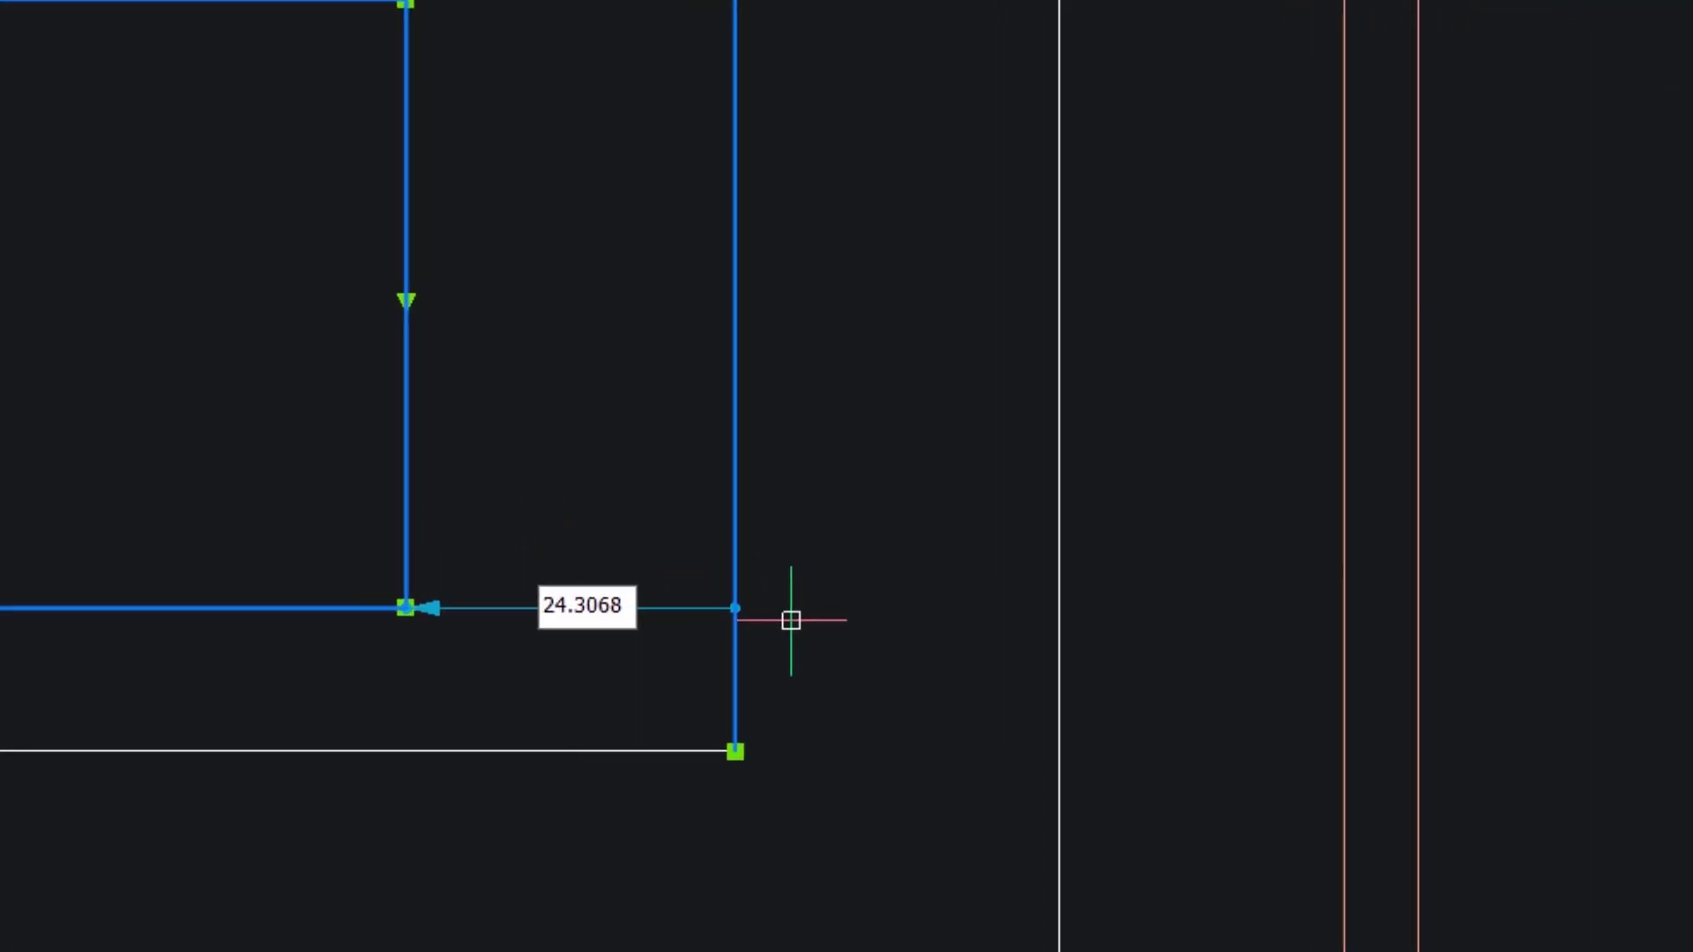
scroll(476, 715, up, 3)
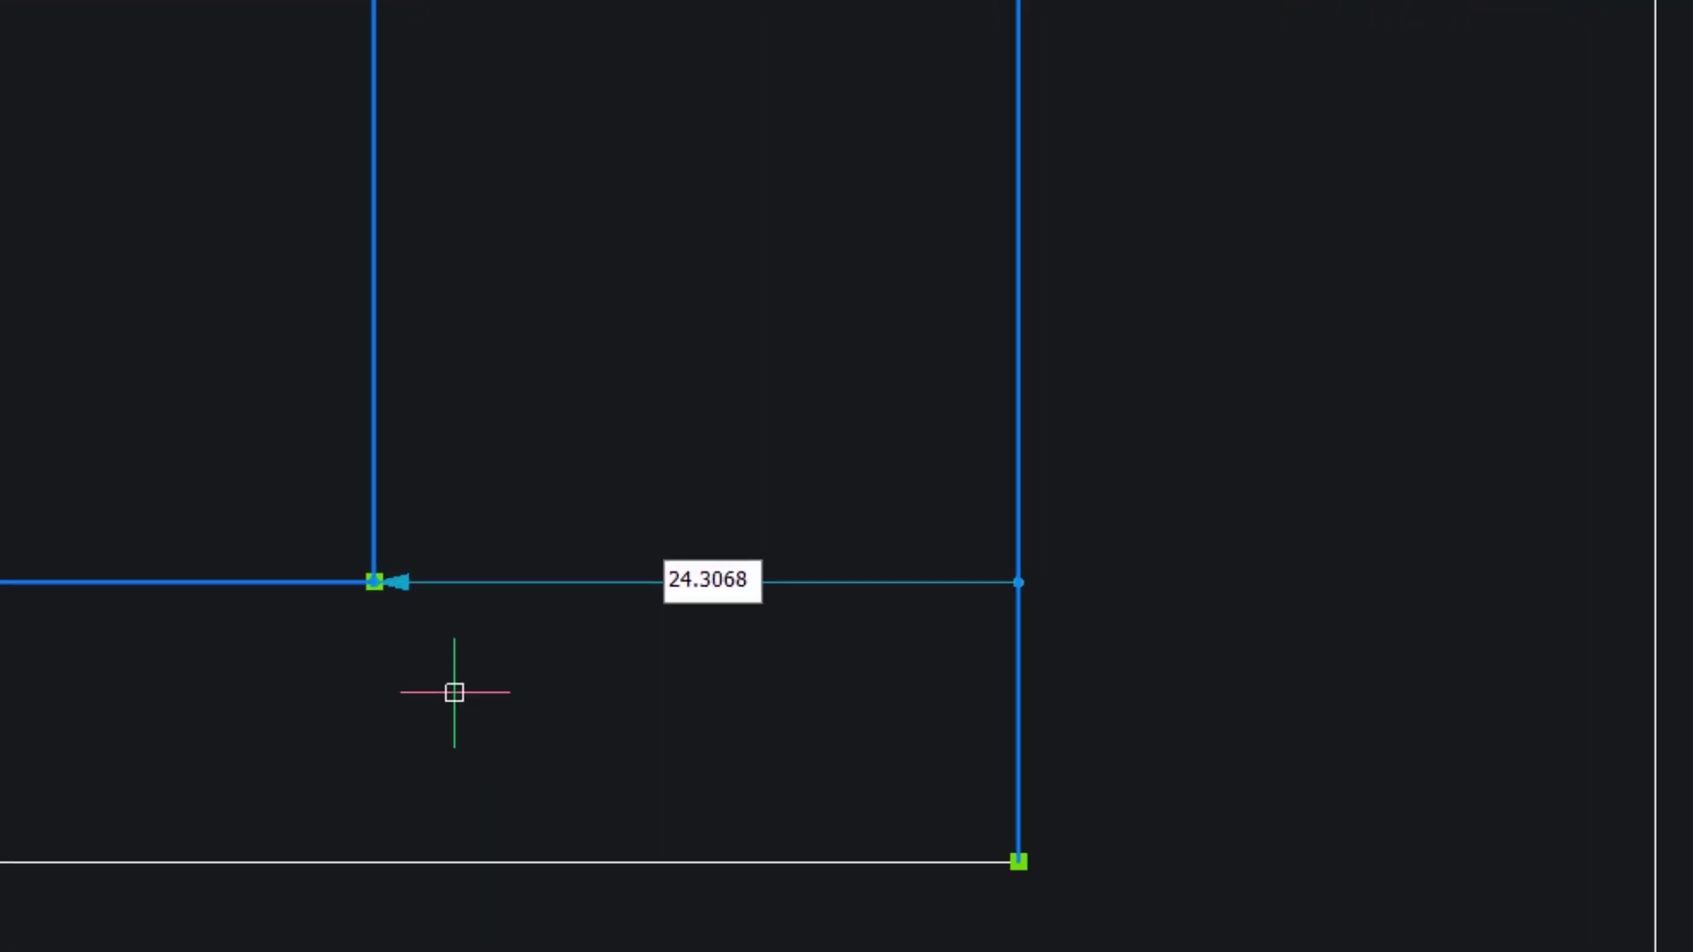
scroll(474, 753, down, 3)
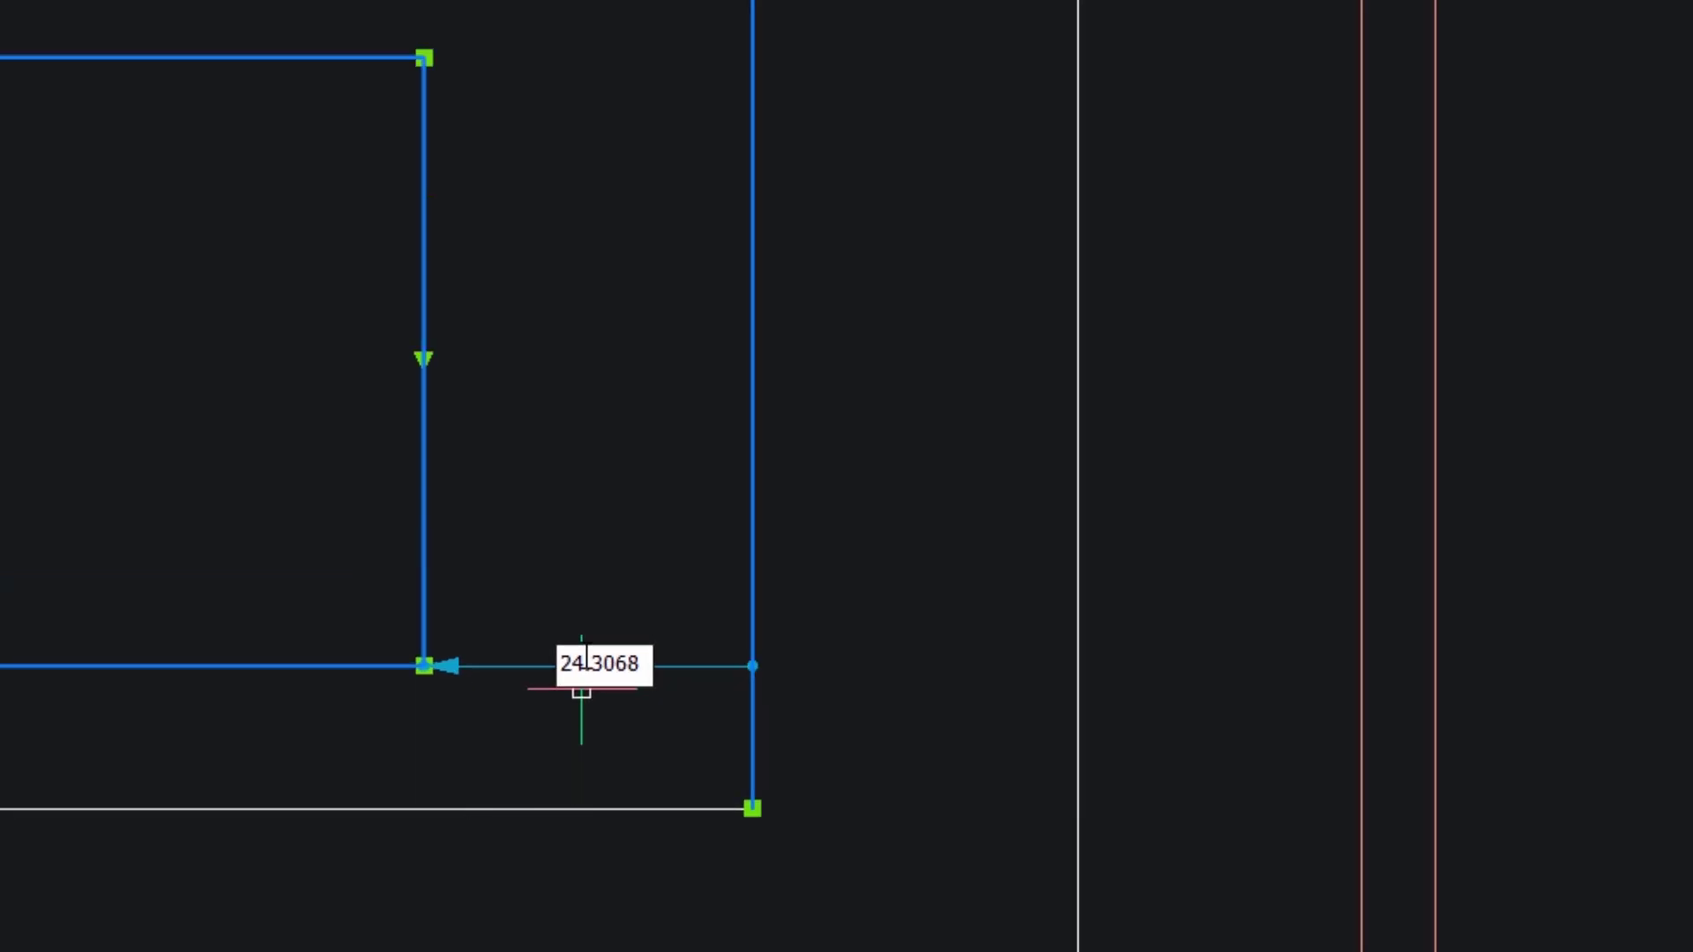
scroll(636, 710, down, 2)
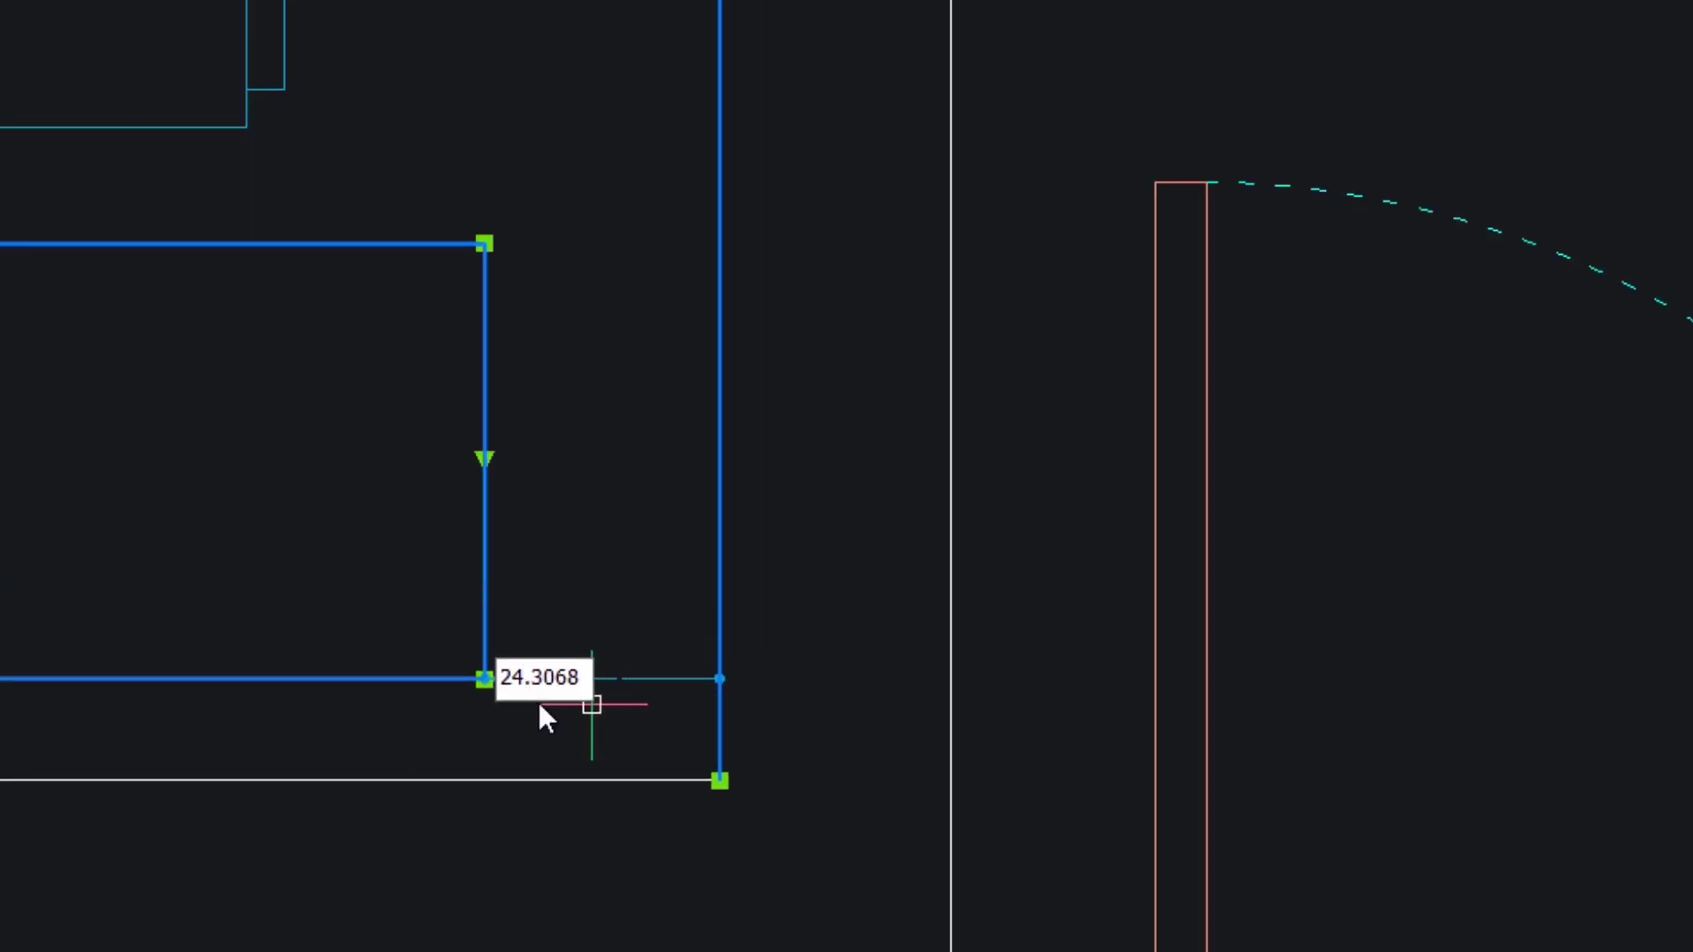
scroll(515, 704, up, 2)
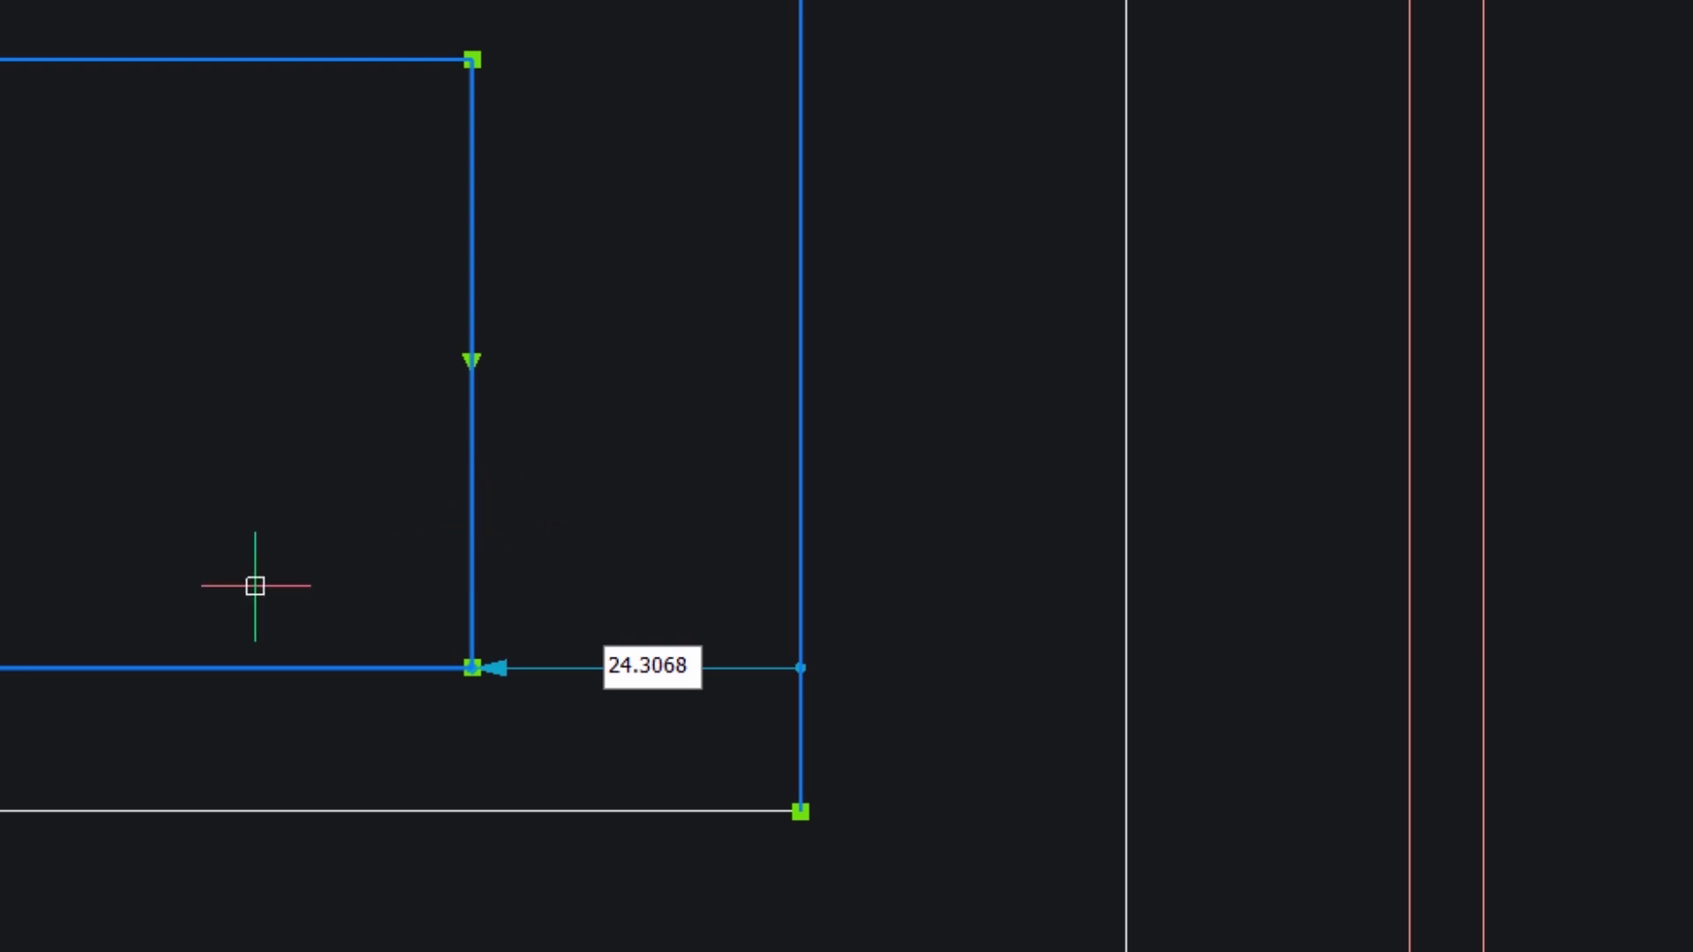
scroll(510, 722, up, 2)
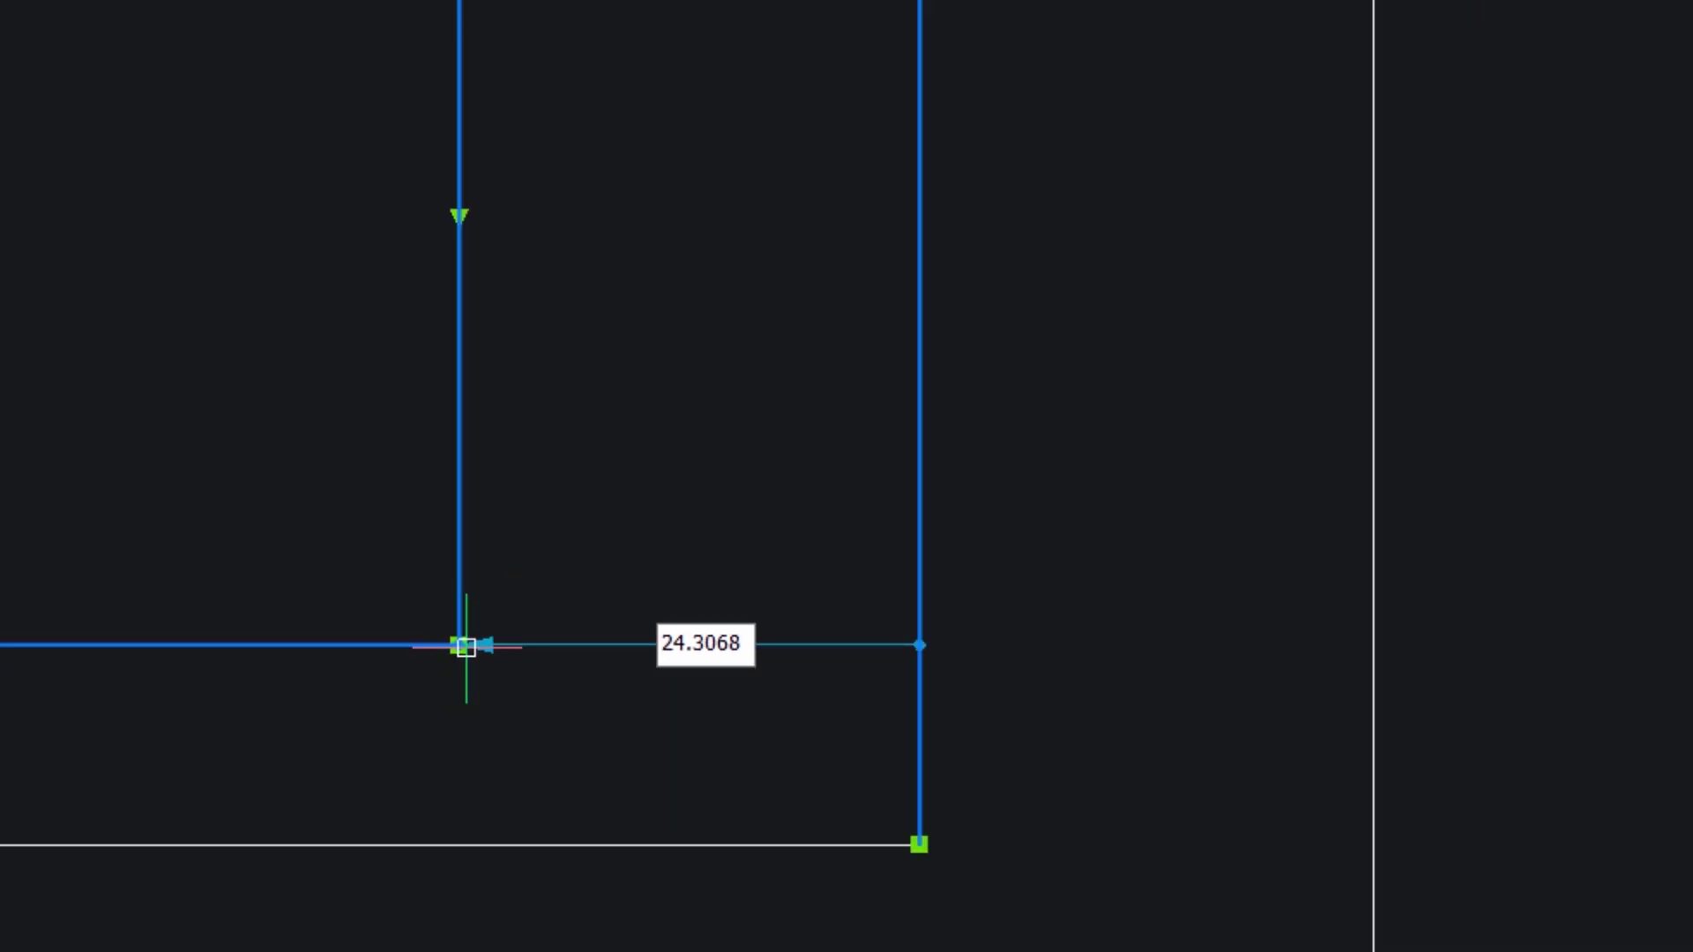
scroll(507, 748, down, 2)
key(Tab)
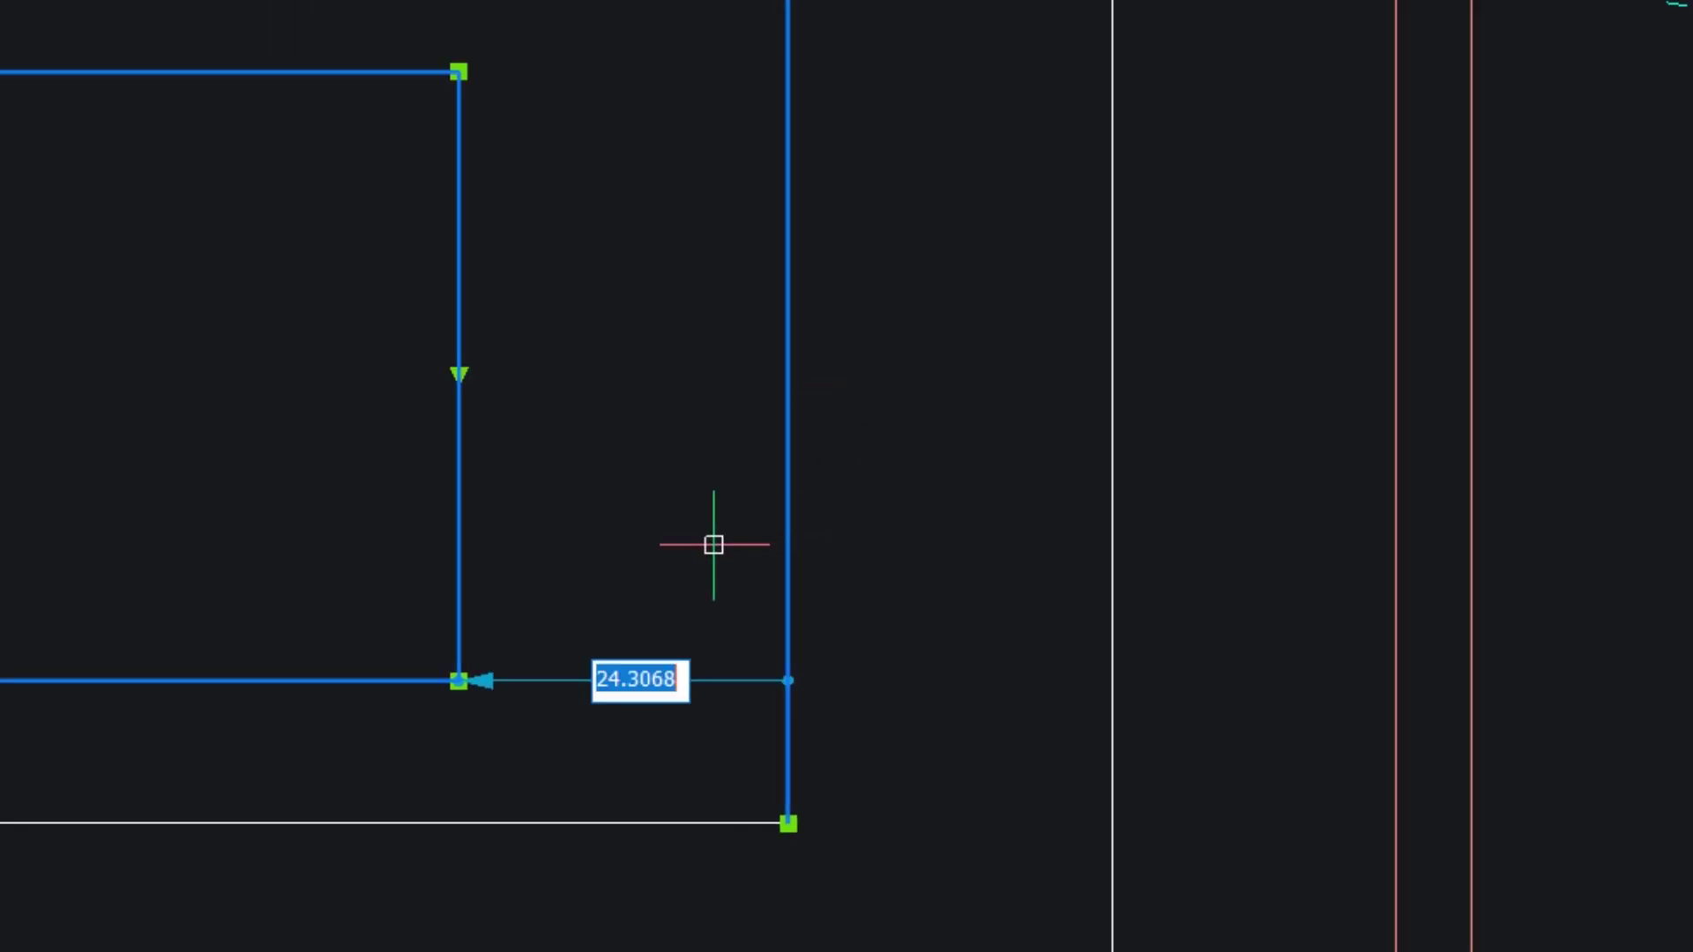
text(10)
scroll(870, 582, down, 1)
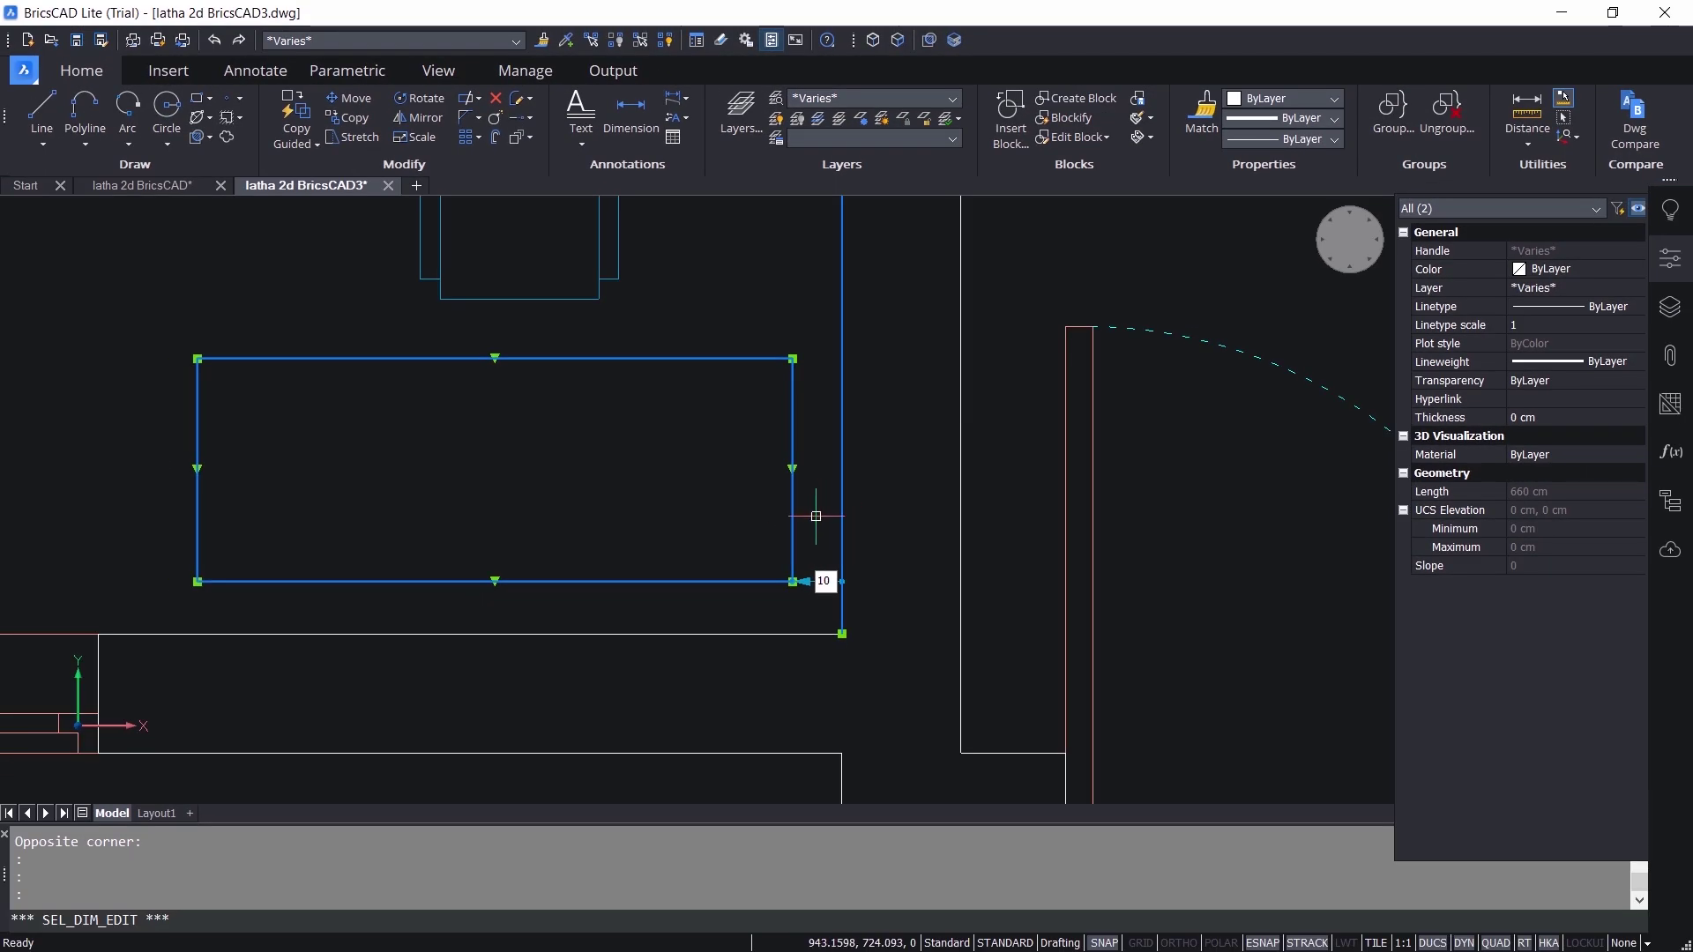
scroll(815, 516, up, 2)
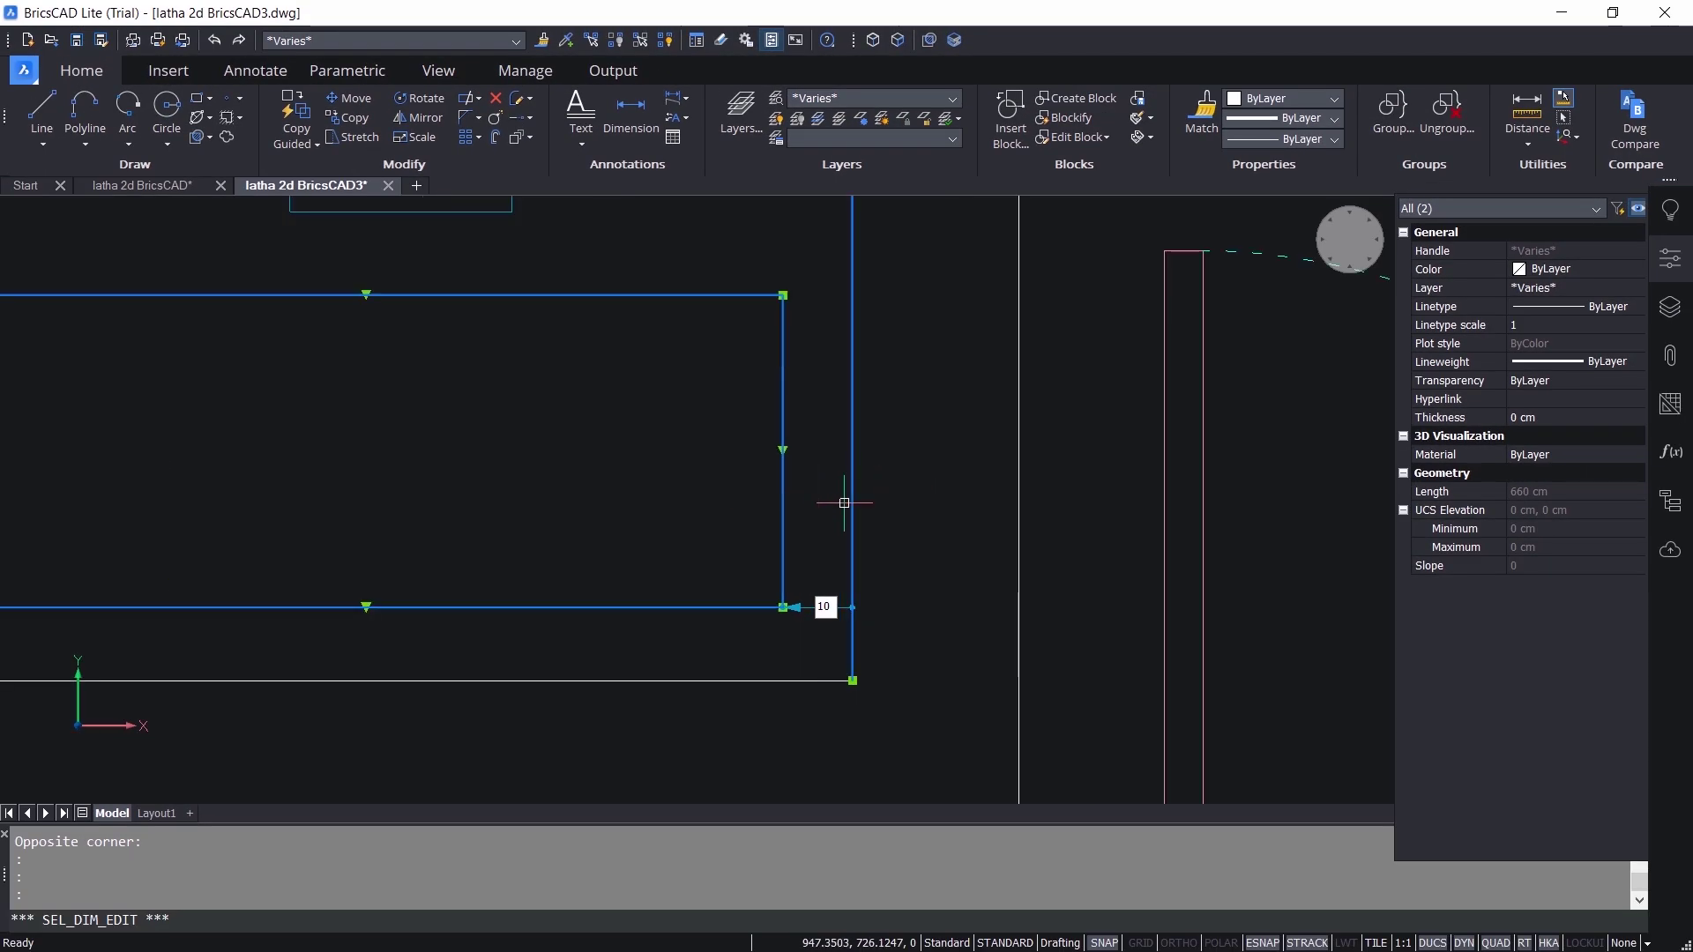
Step: Undo the last view zooms and clear the selection
text(u)
key(Return)
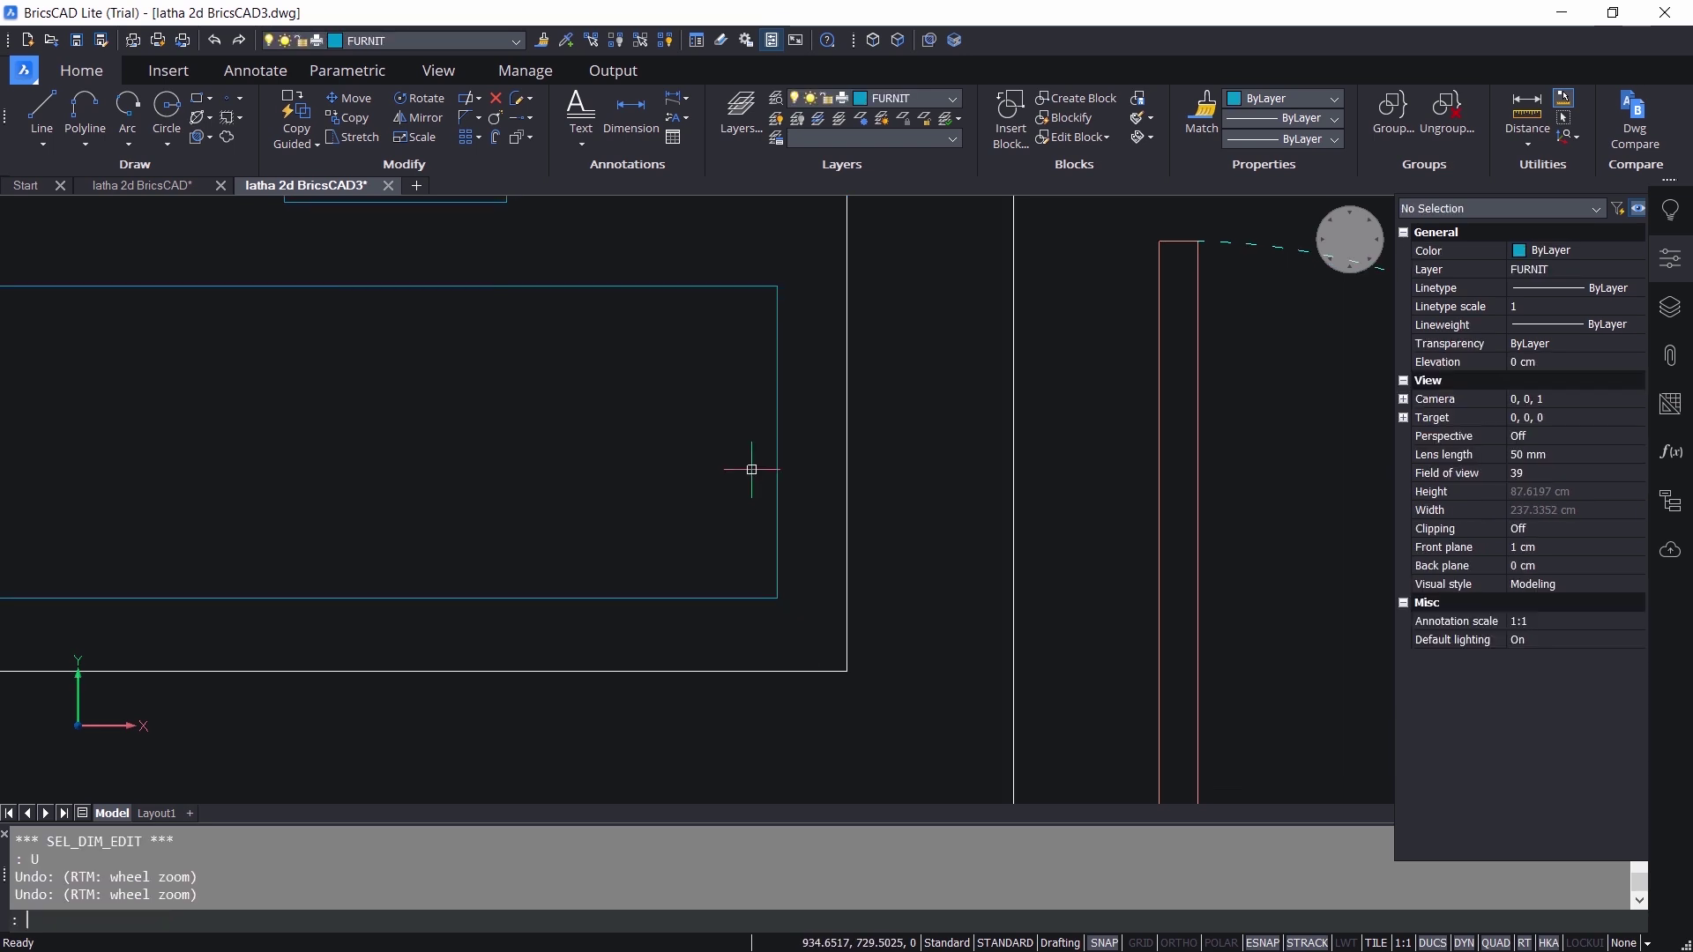
key(Escape)
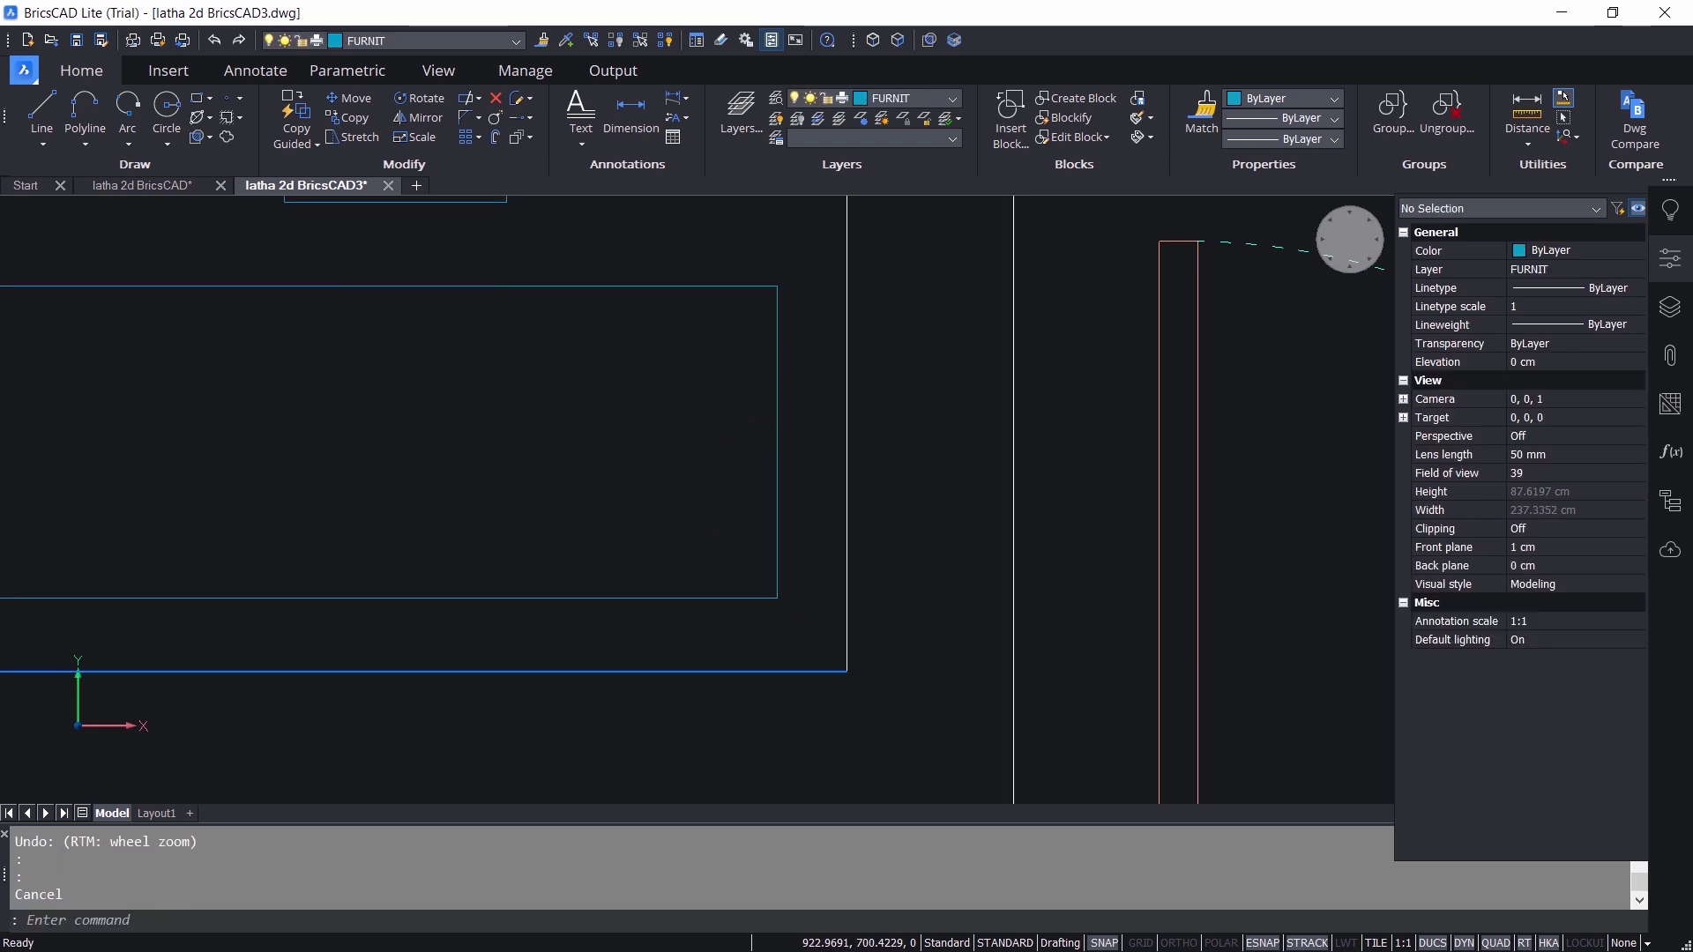
Step: Set the nearest distance between the rectangle and the horizontal wall line below it to 5 cm
click(677, 672)
click(635, 599)
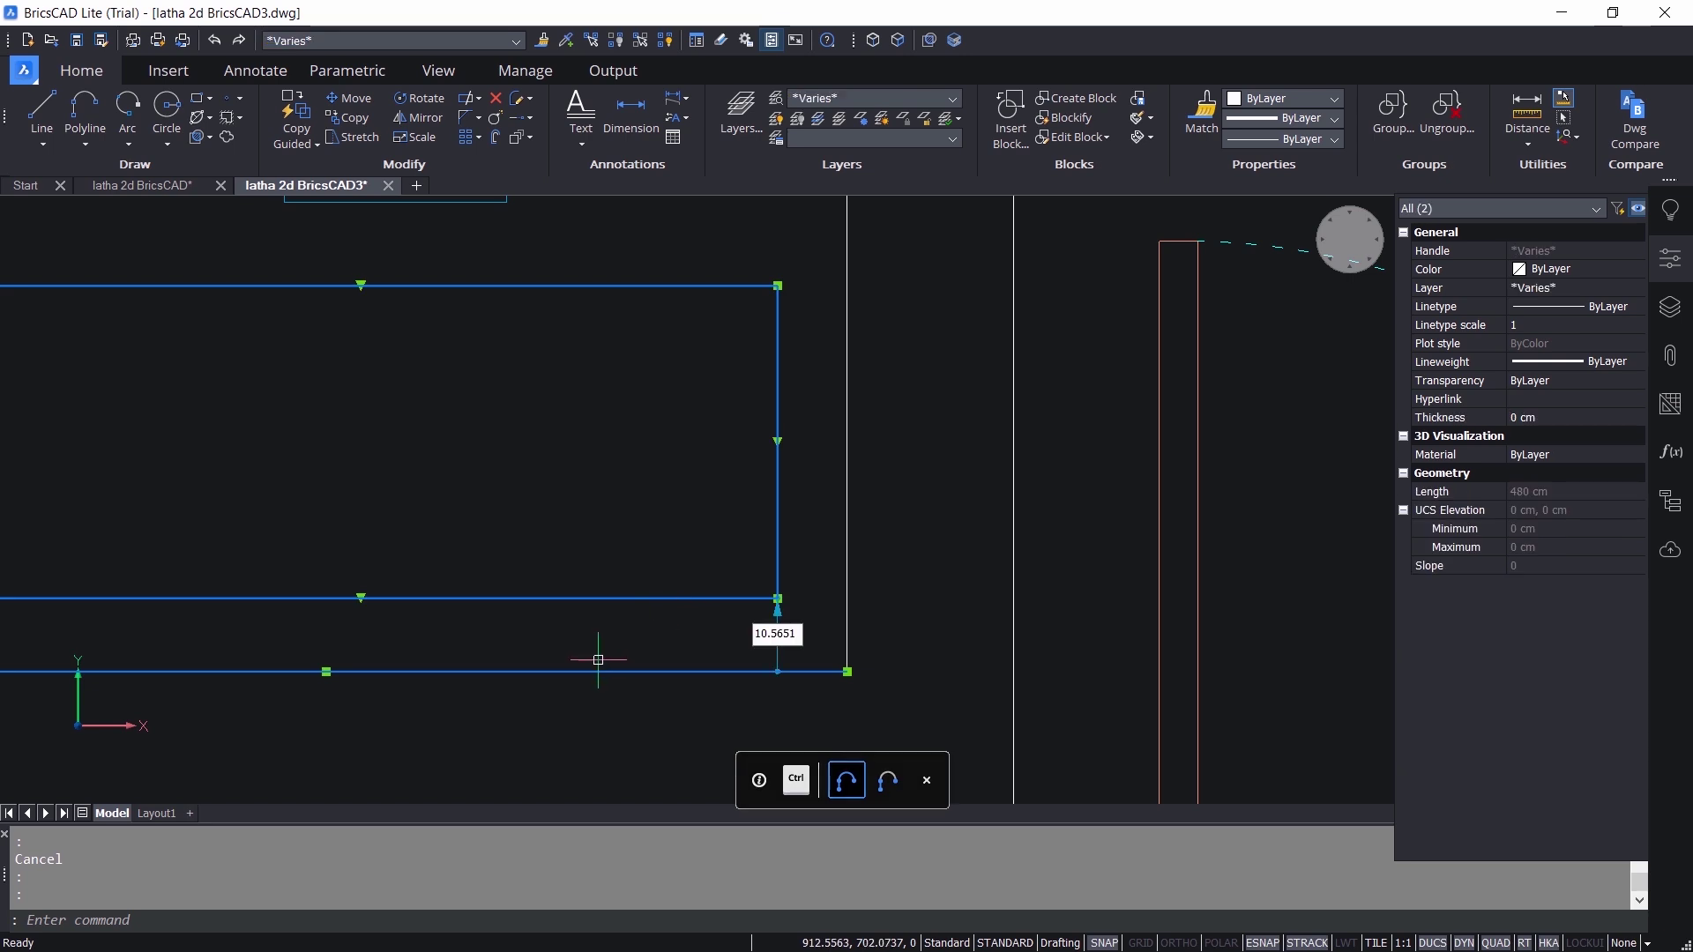
scroll(794, 686, up, 3)
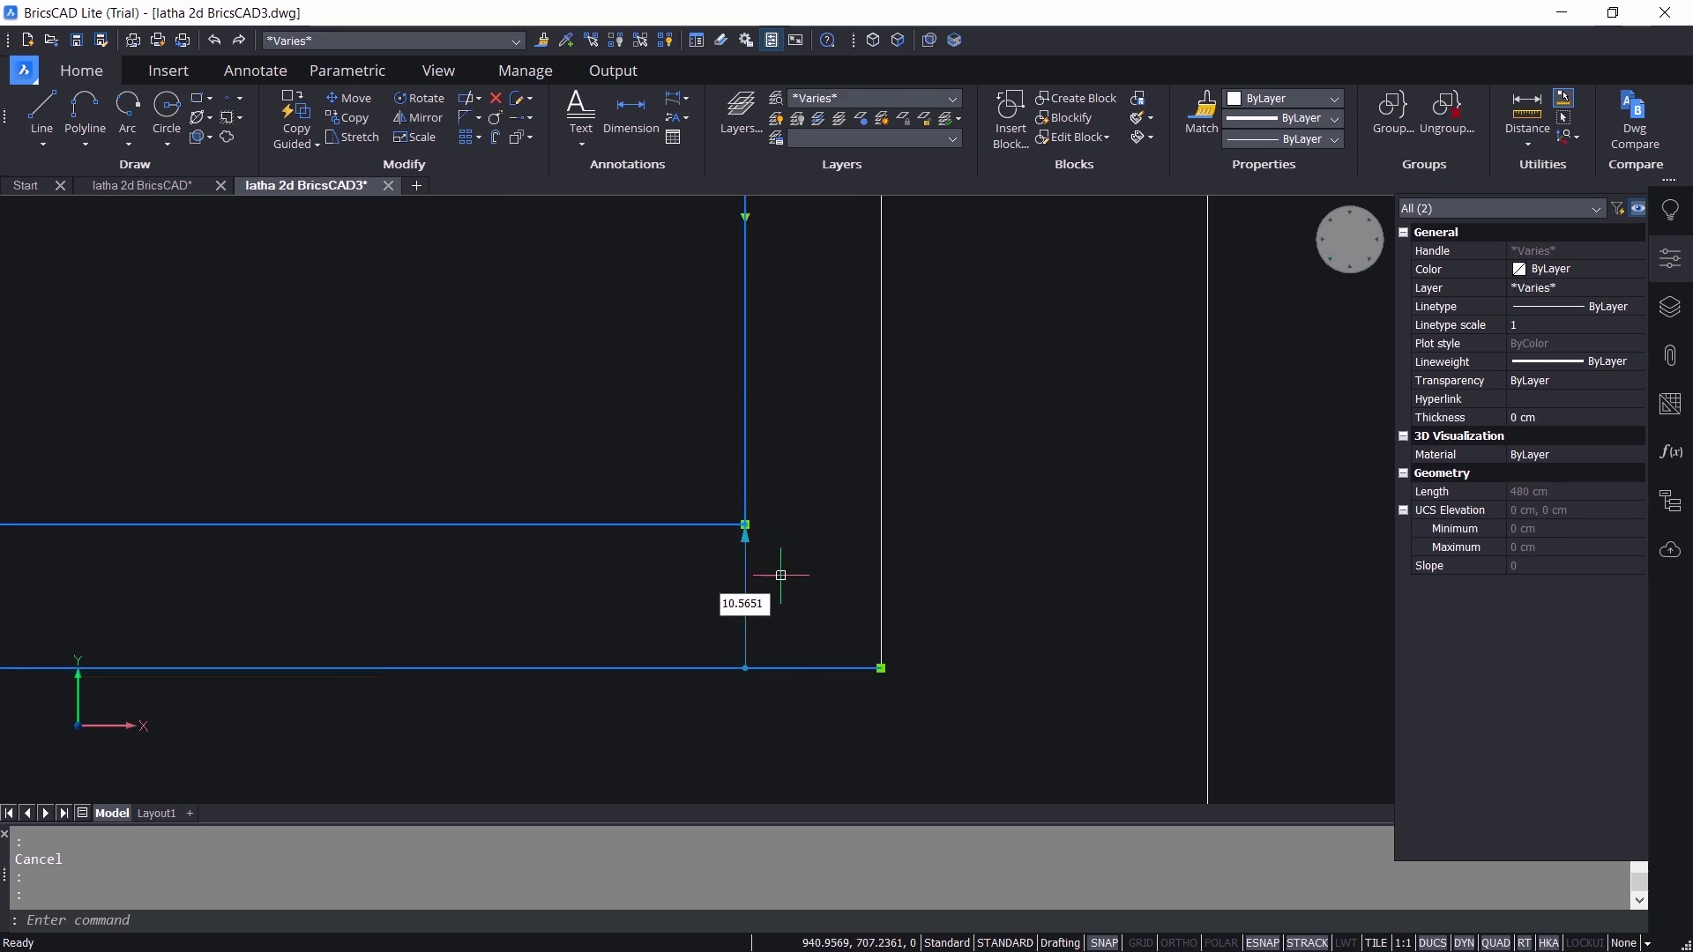
click(768, 600)
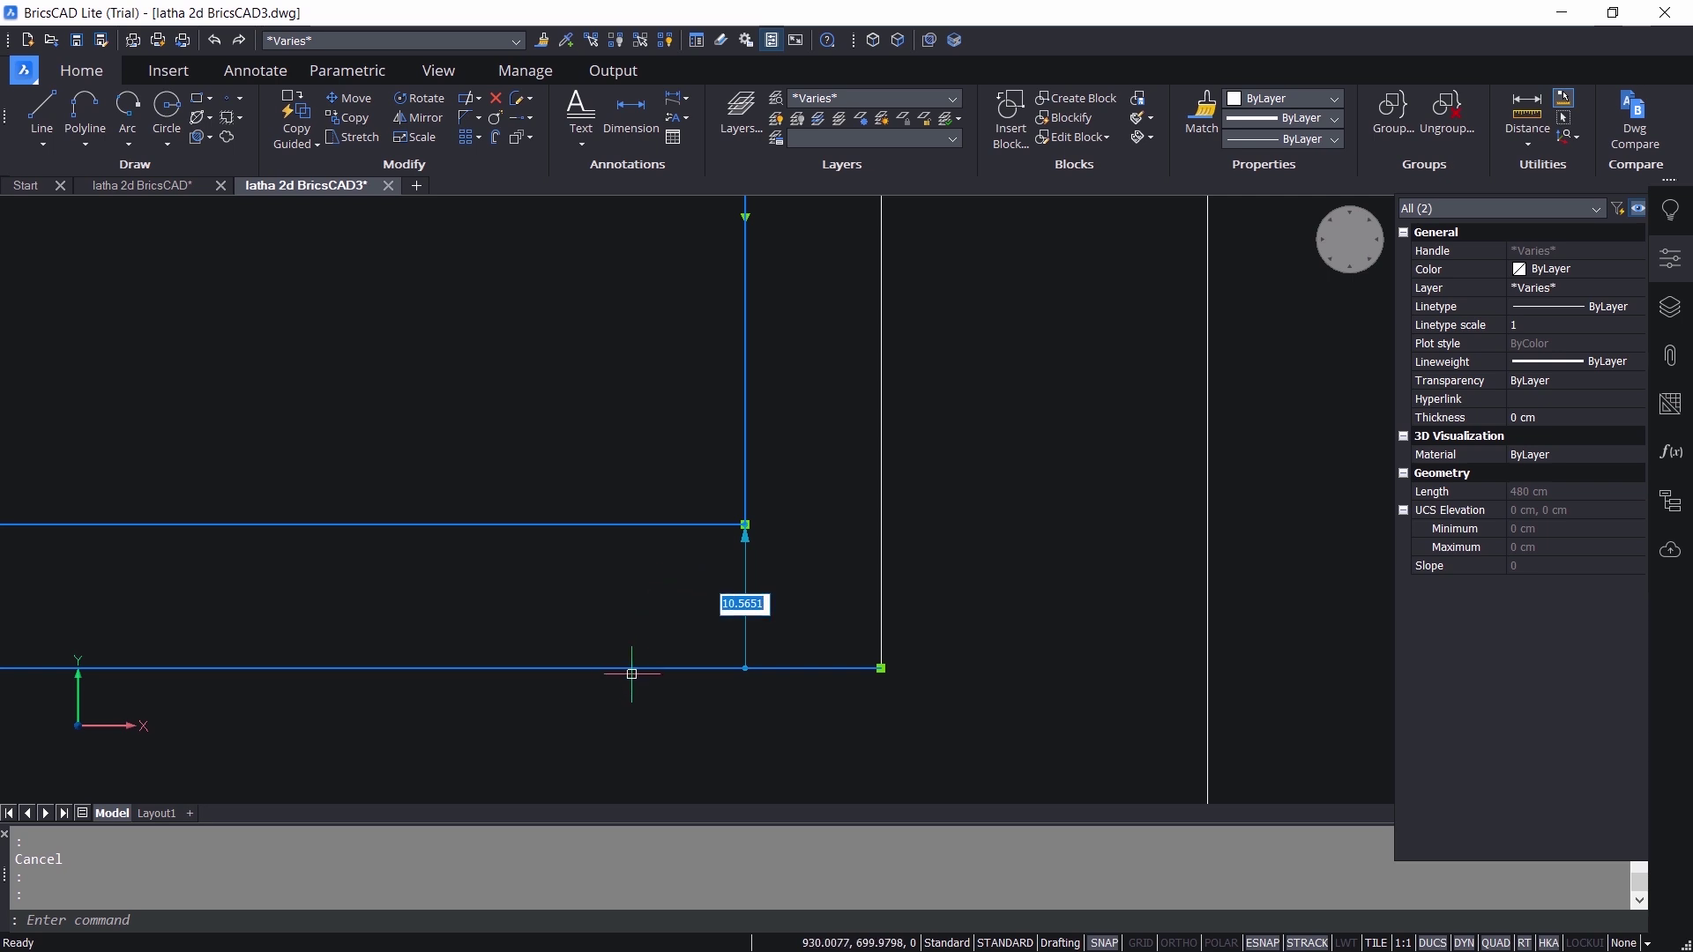
text(5)
scroll(631, 674, down, 2)
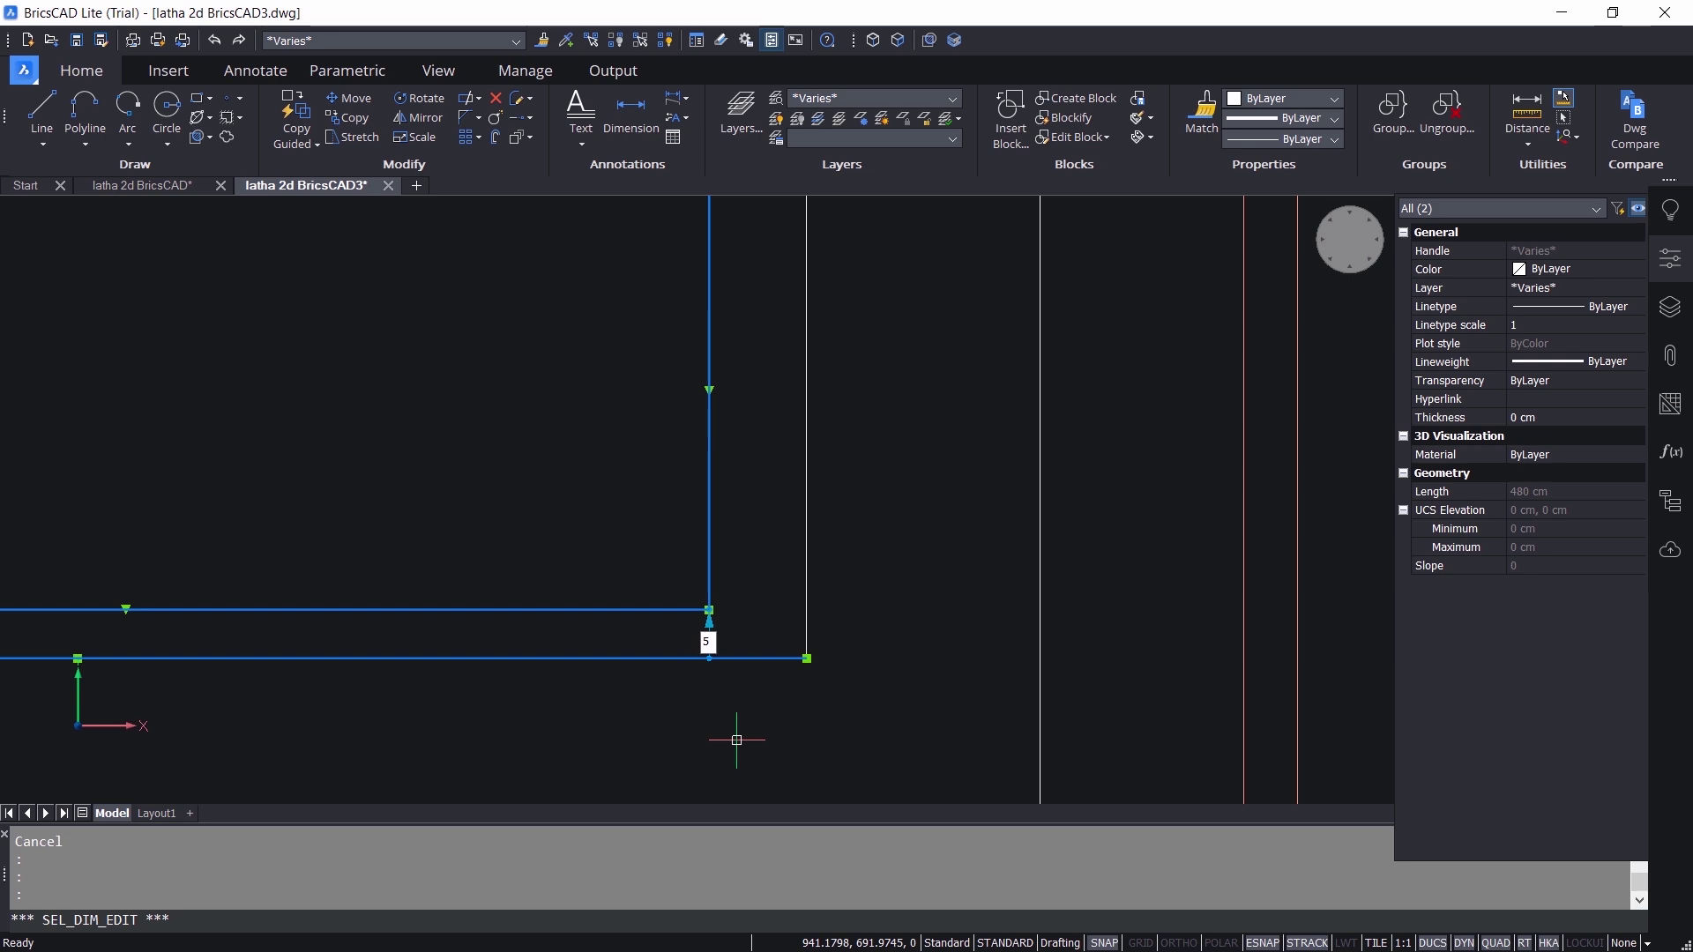
scroll(794, 719, down, 2)
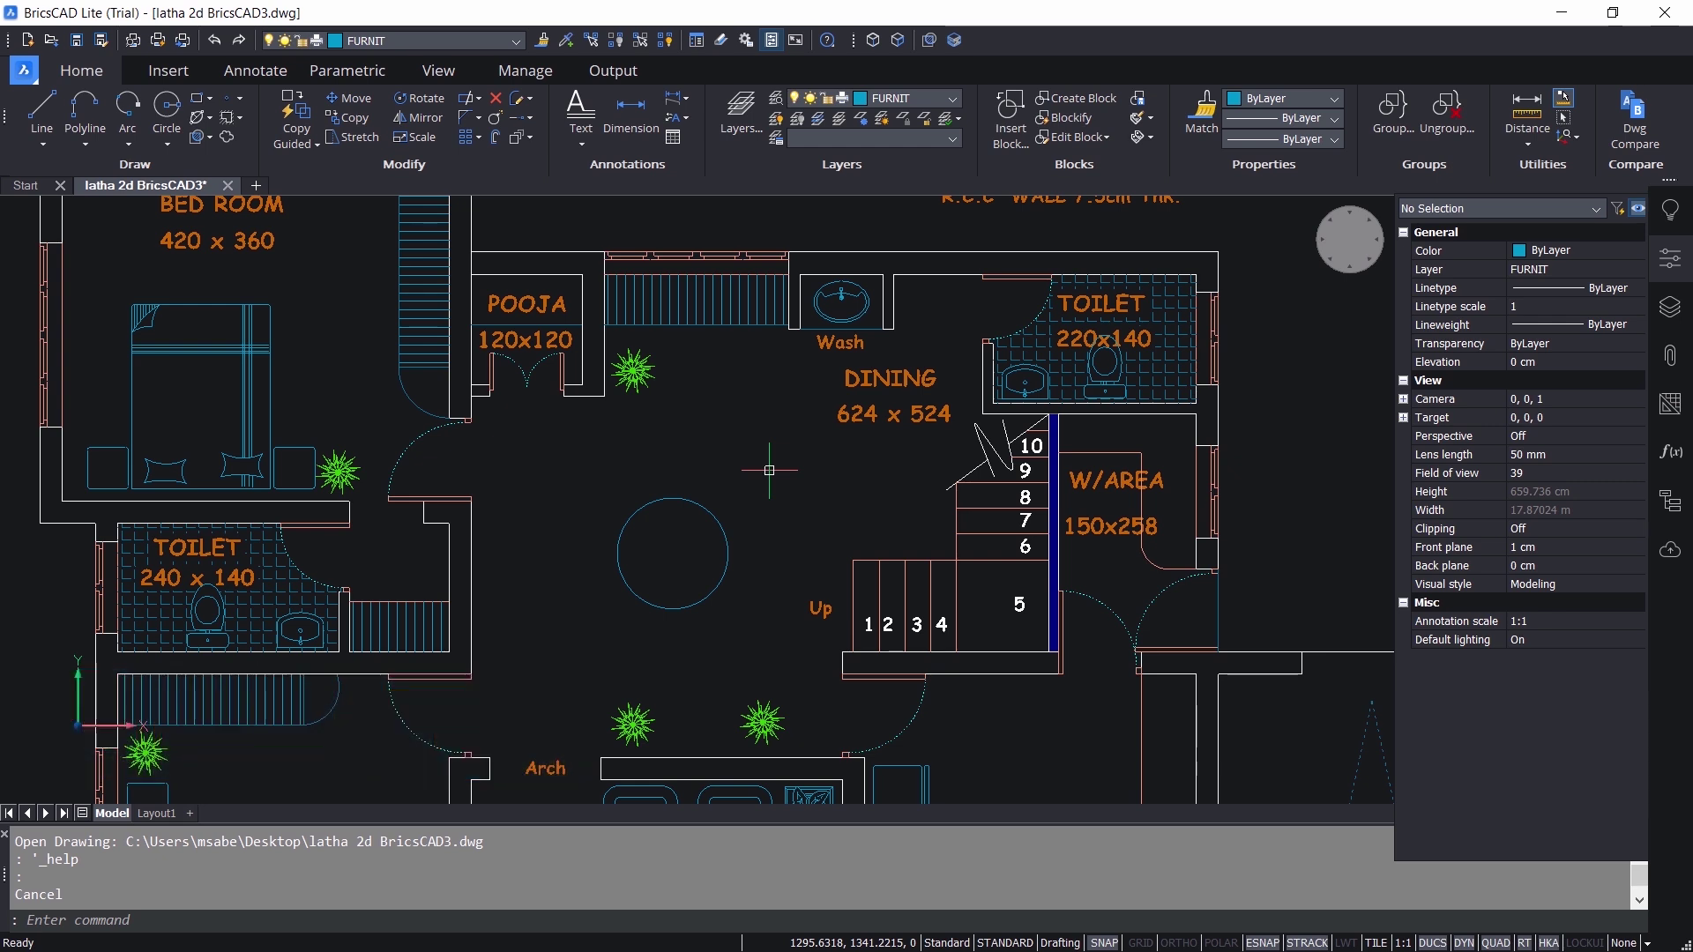
scroll(772, 570, up, 4)
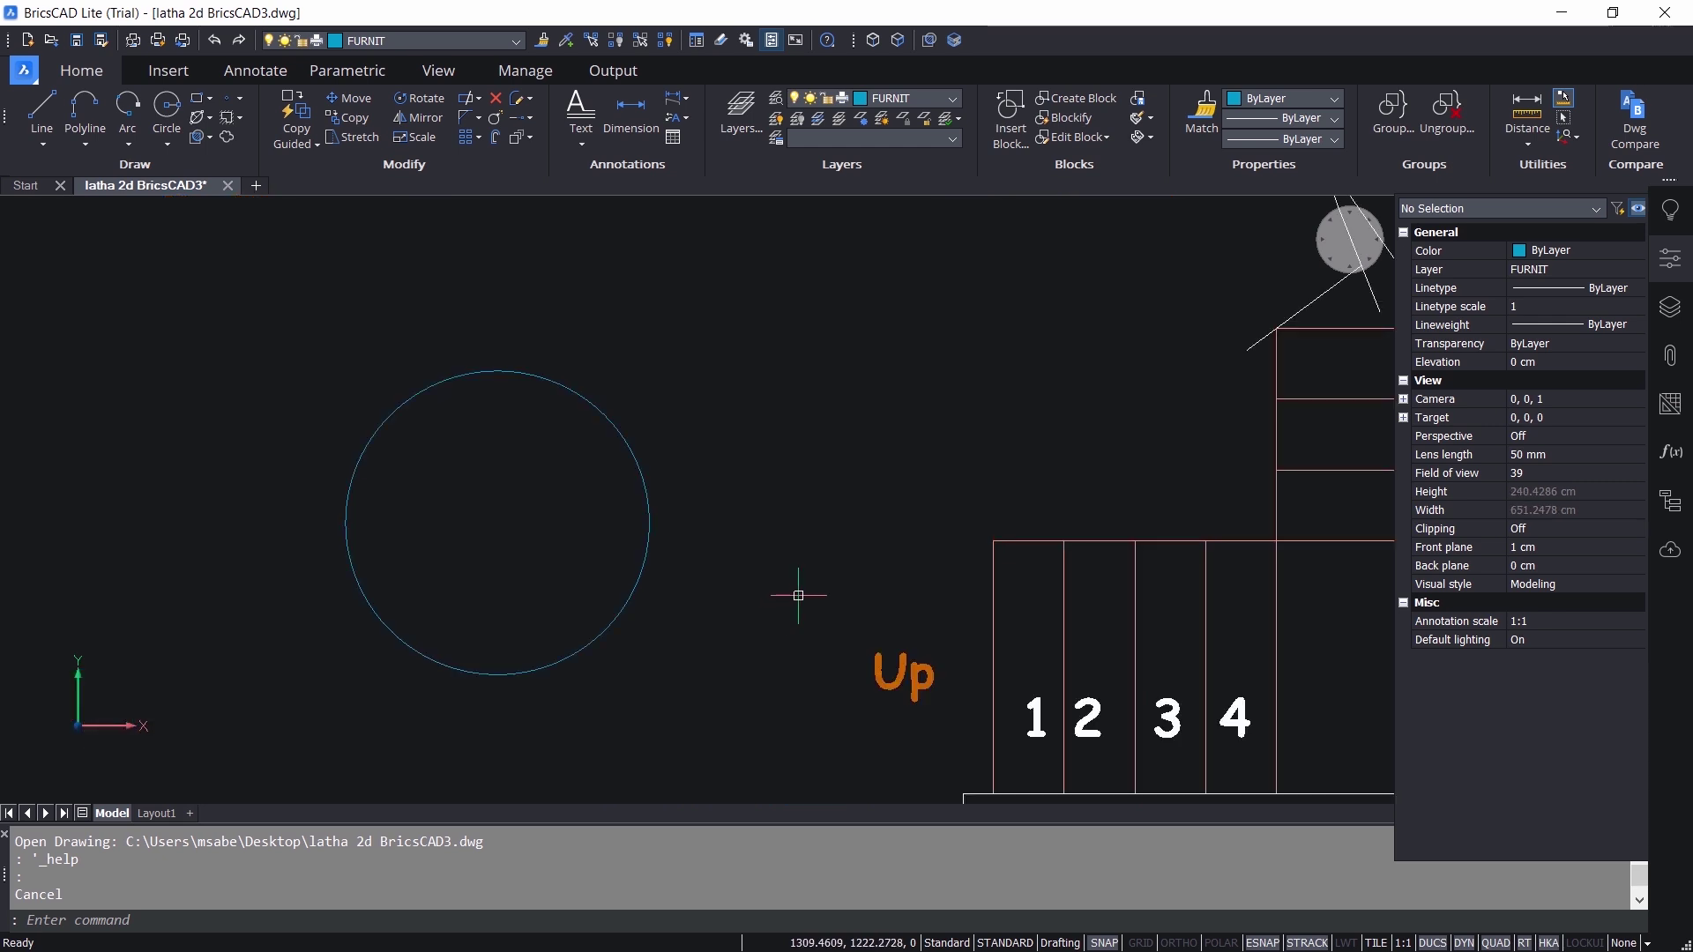
scroll(641, 448, down, 3)
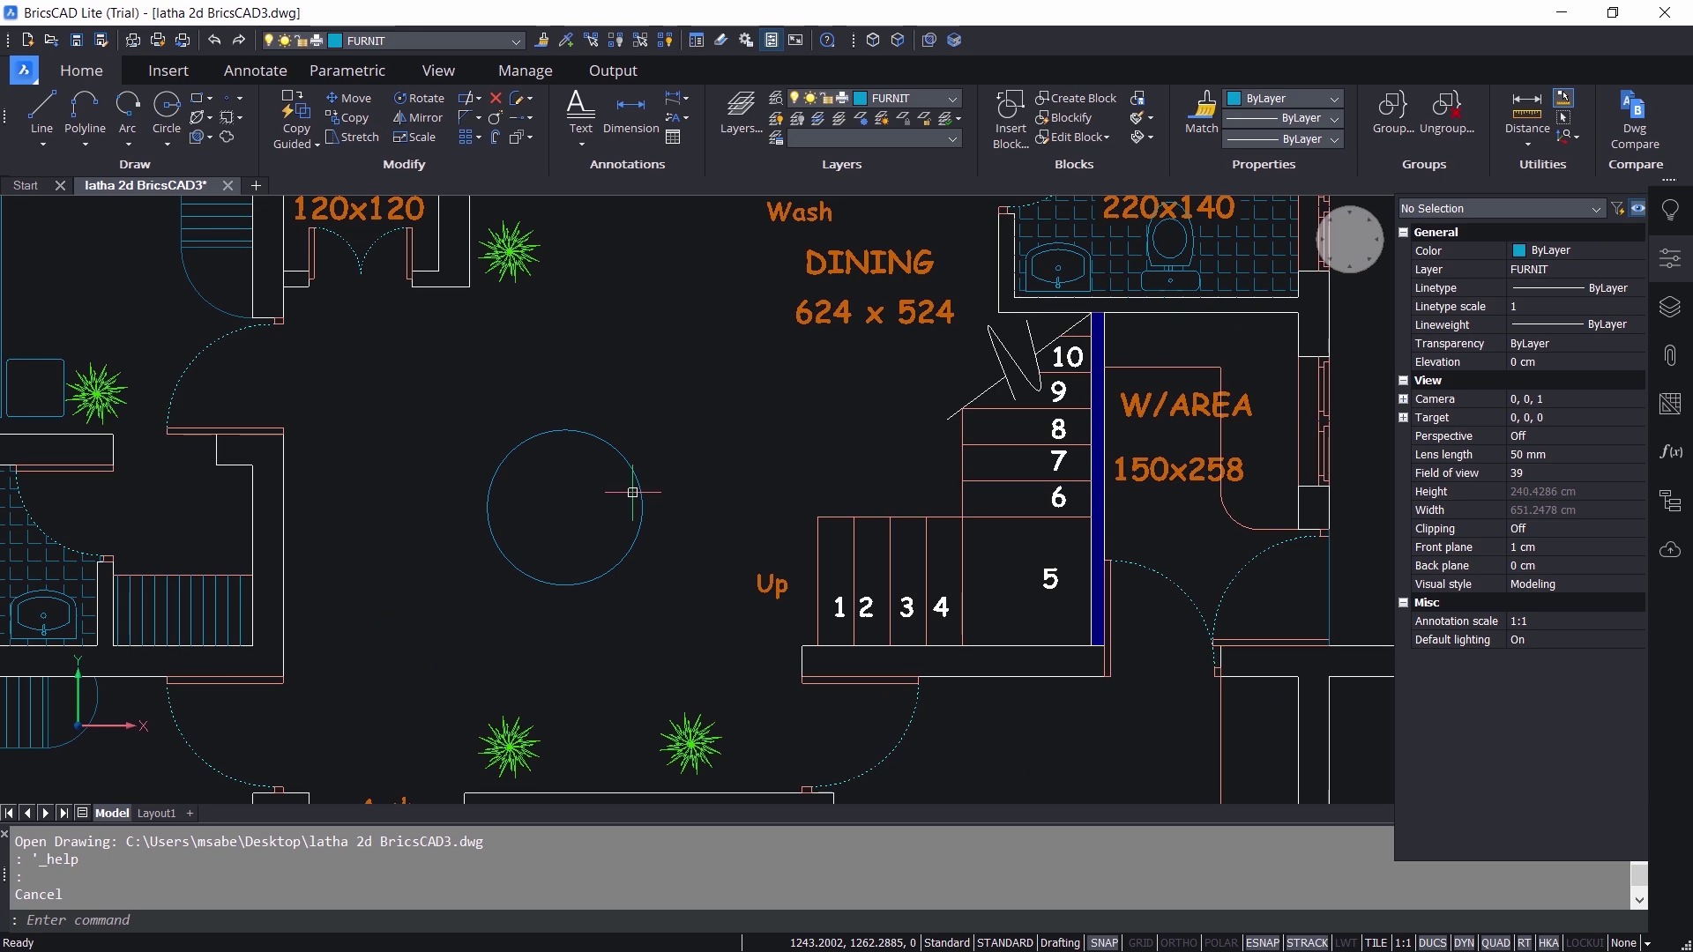
mouse_move(640, 476)
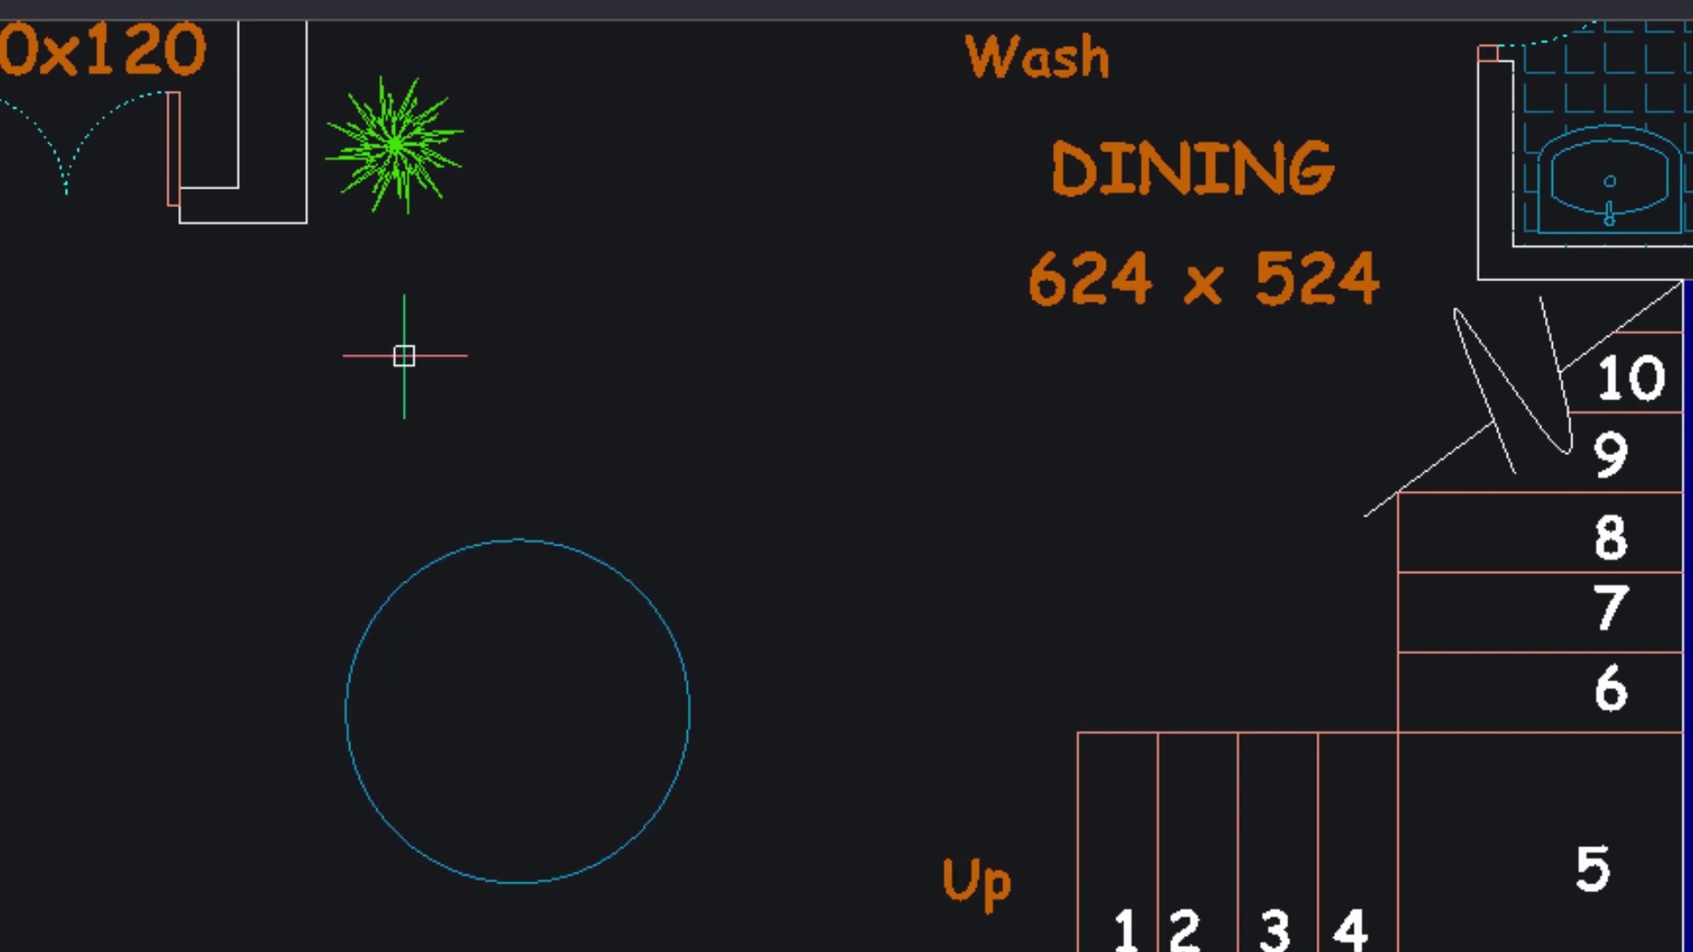
Step: Inspect the quick properties of the wall line below the pooja room, the DINING label and the dining circle
middle_drag(411, 539, 493, 800)
scroll(362, 525, up, 2)
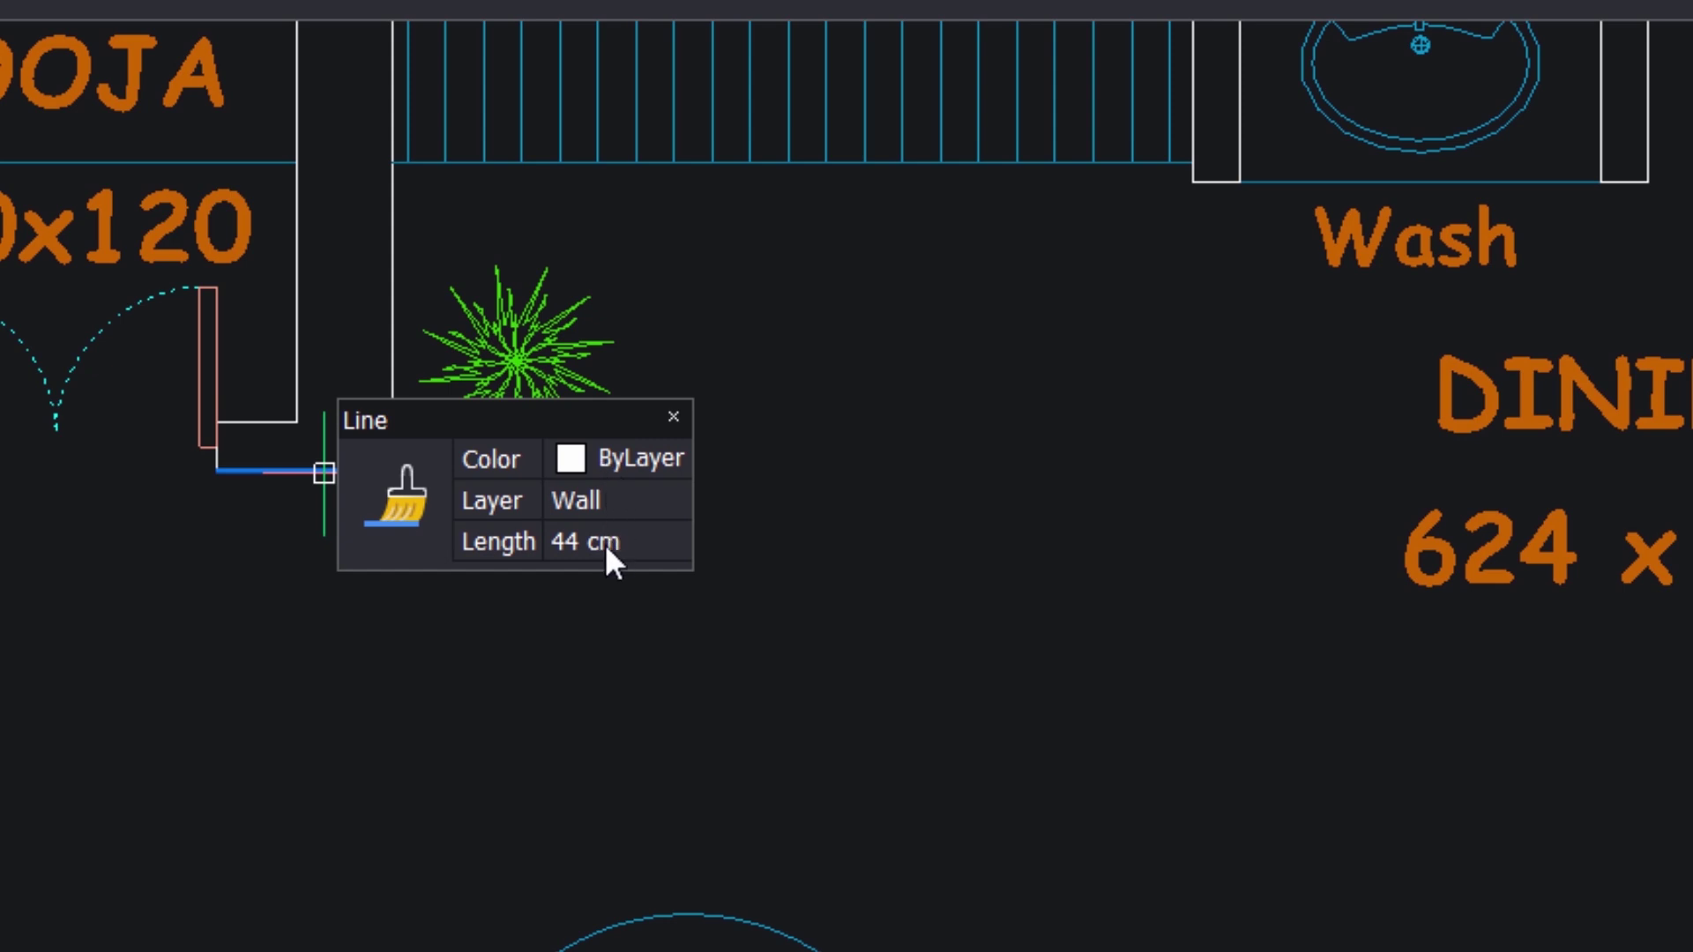
key(Escape)
scroll(476, 617, down, 2)
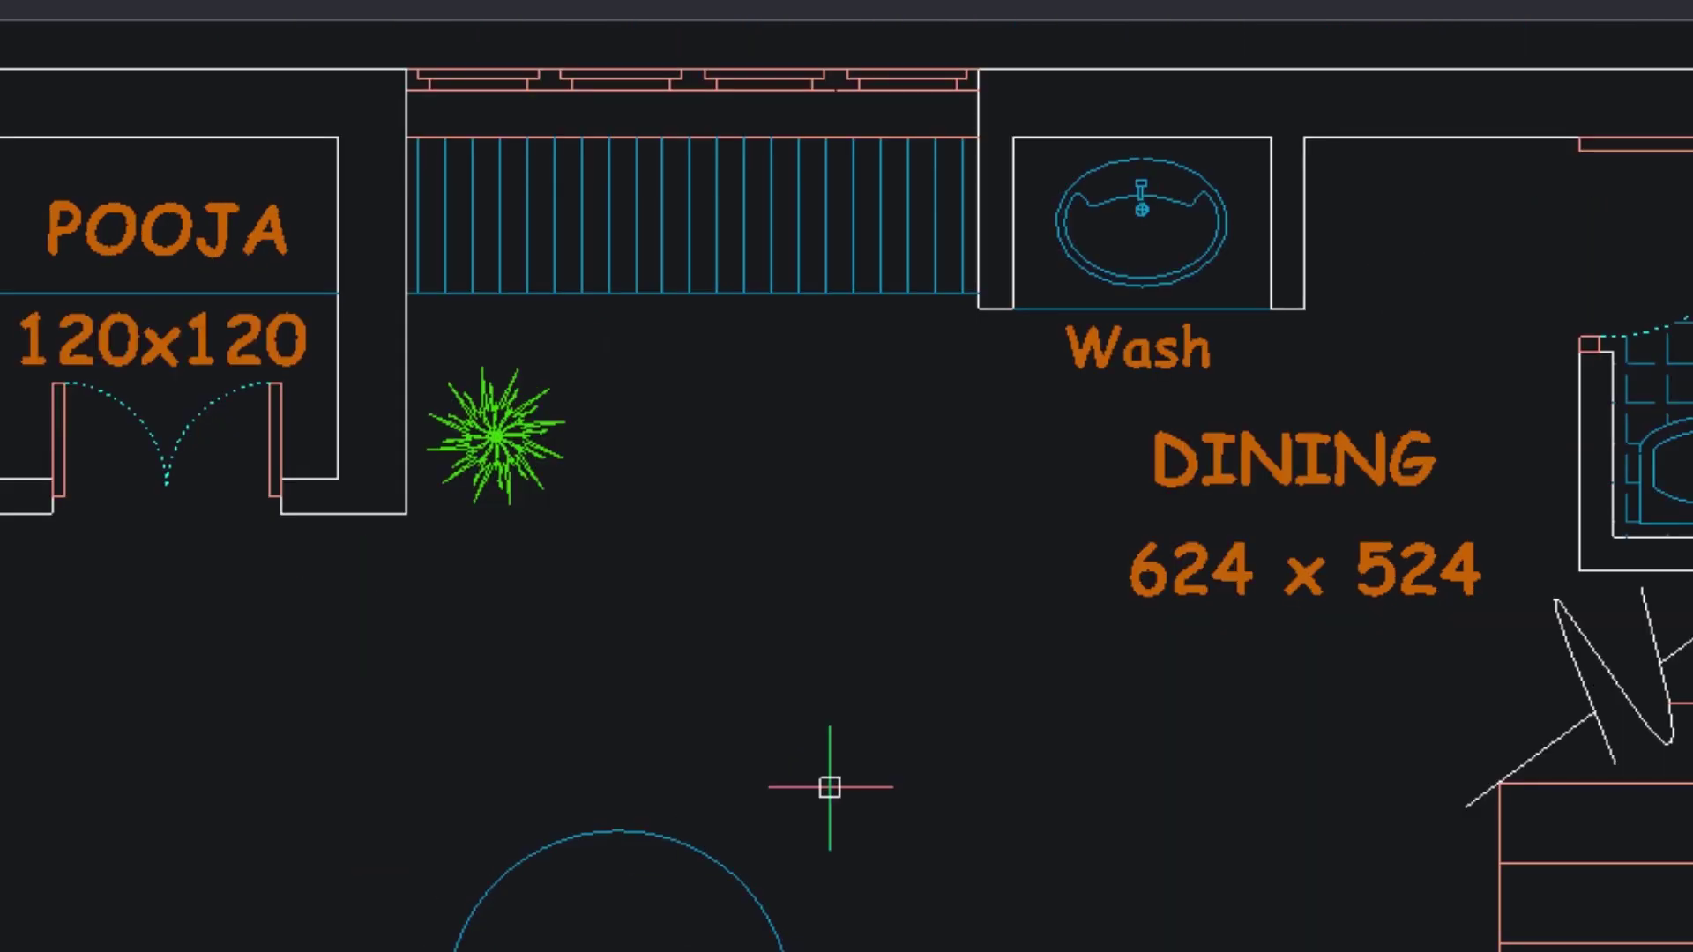
click(1241, 479)
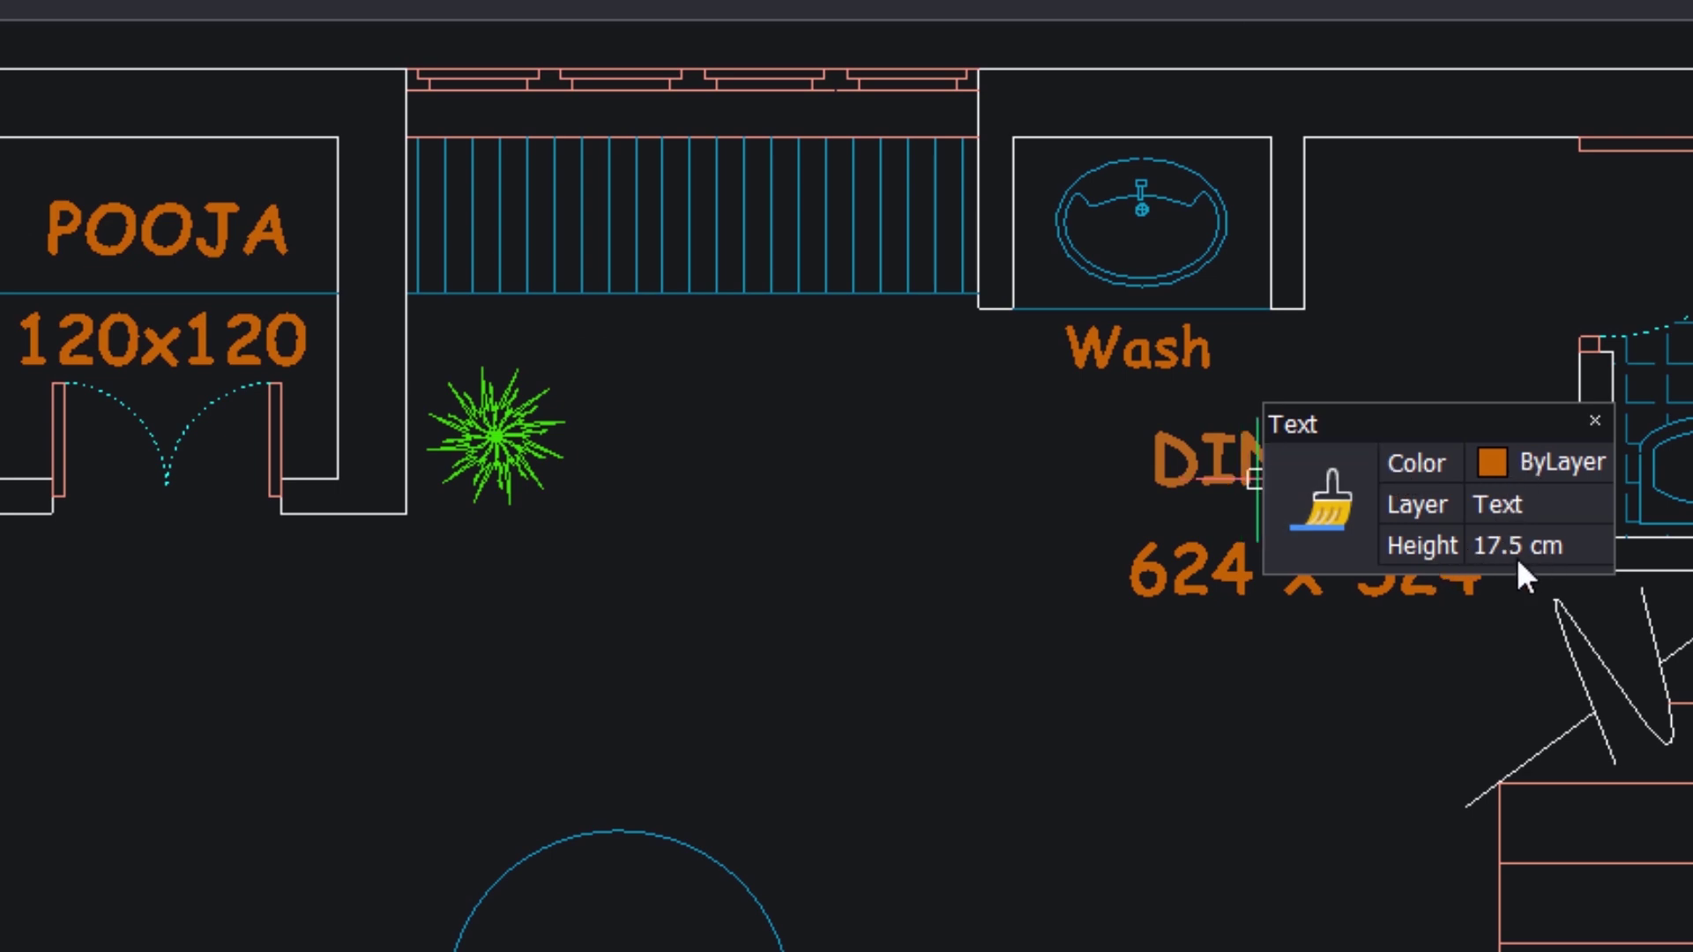
key(Escape)
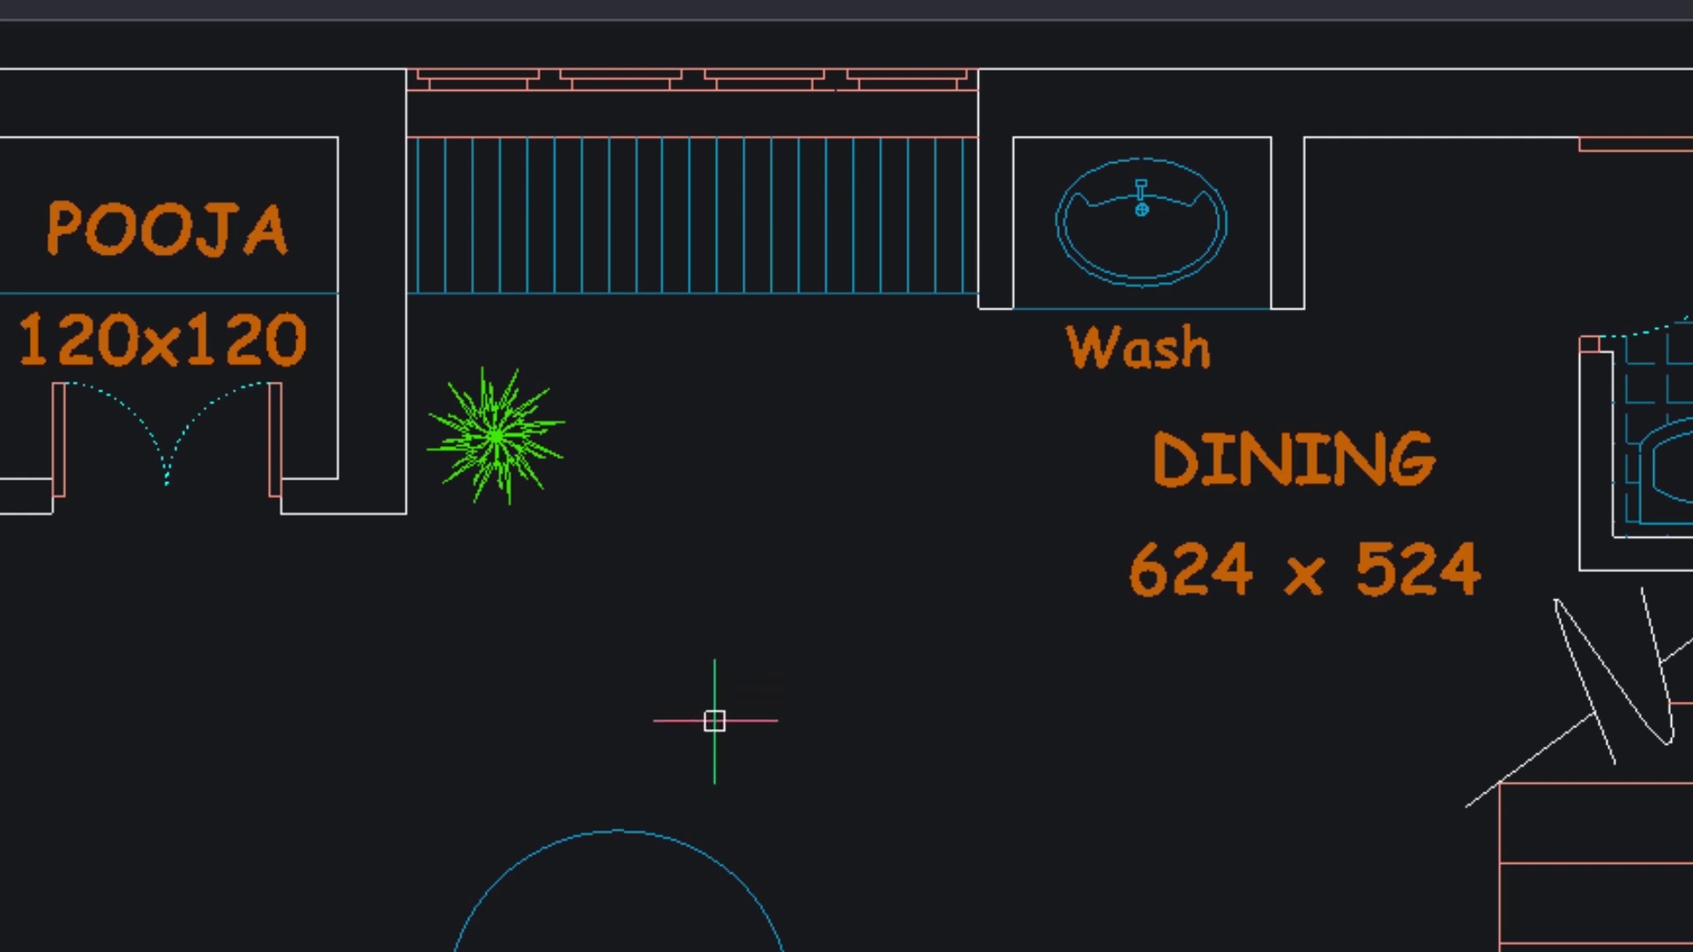
click(738, 877)
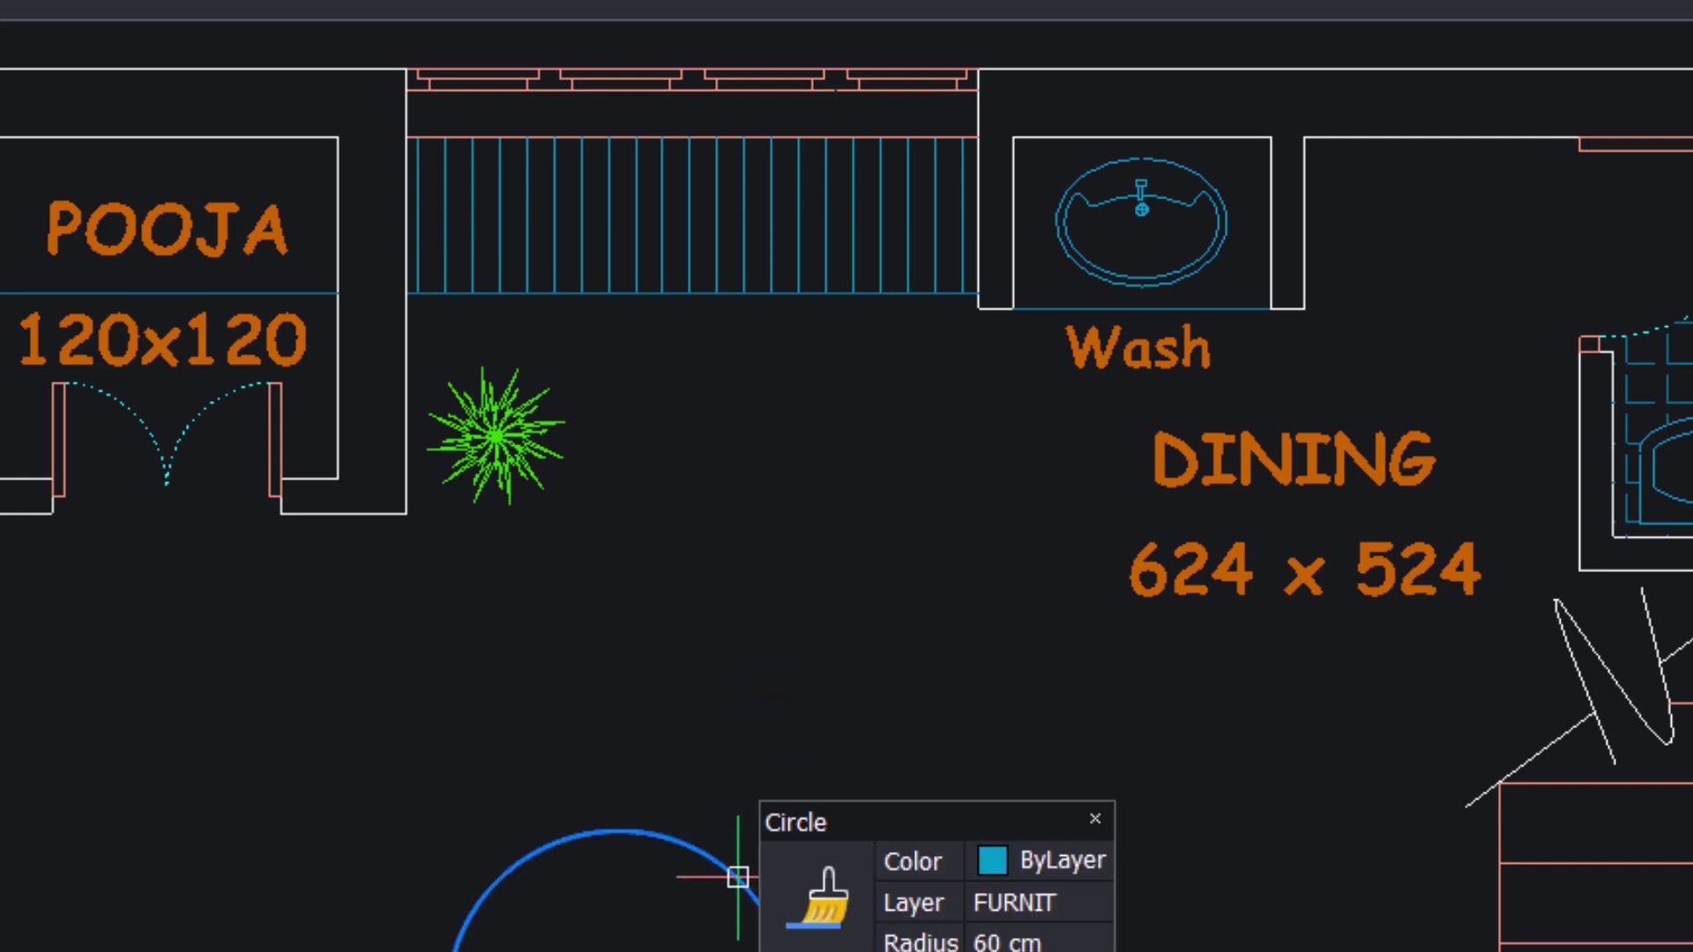
mouse_move(1328, 458)
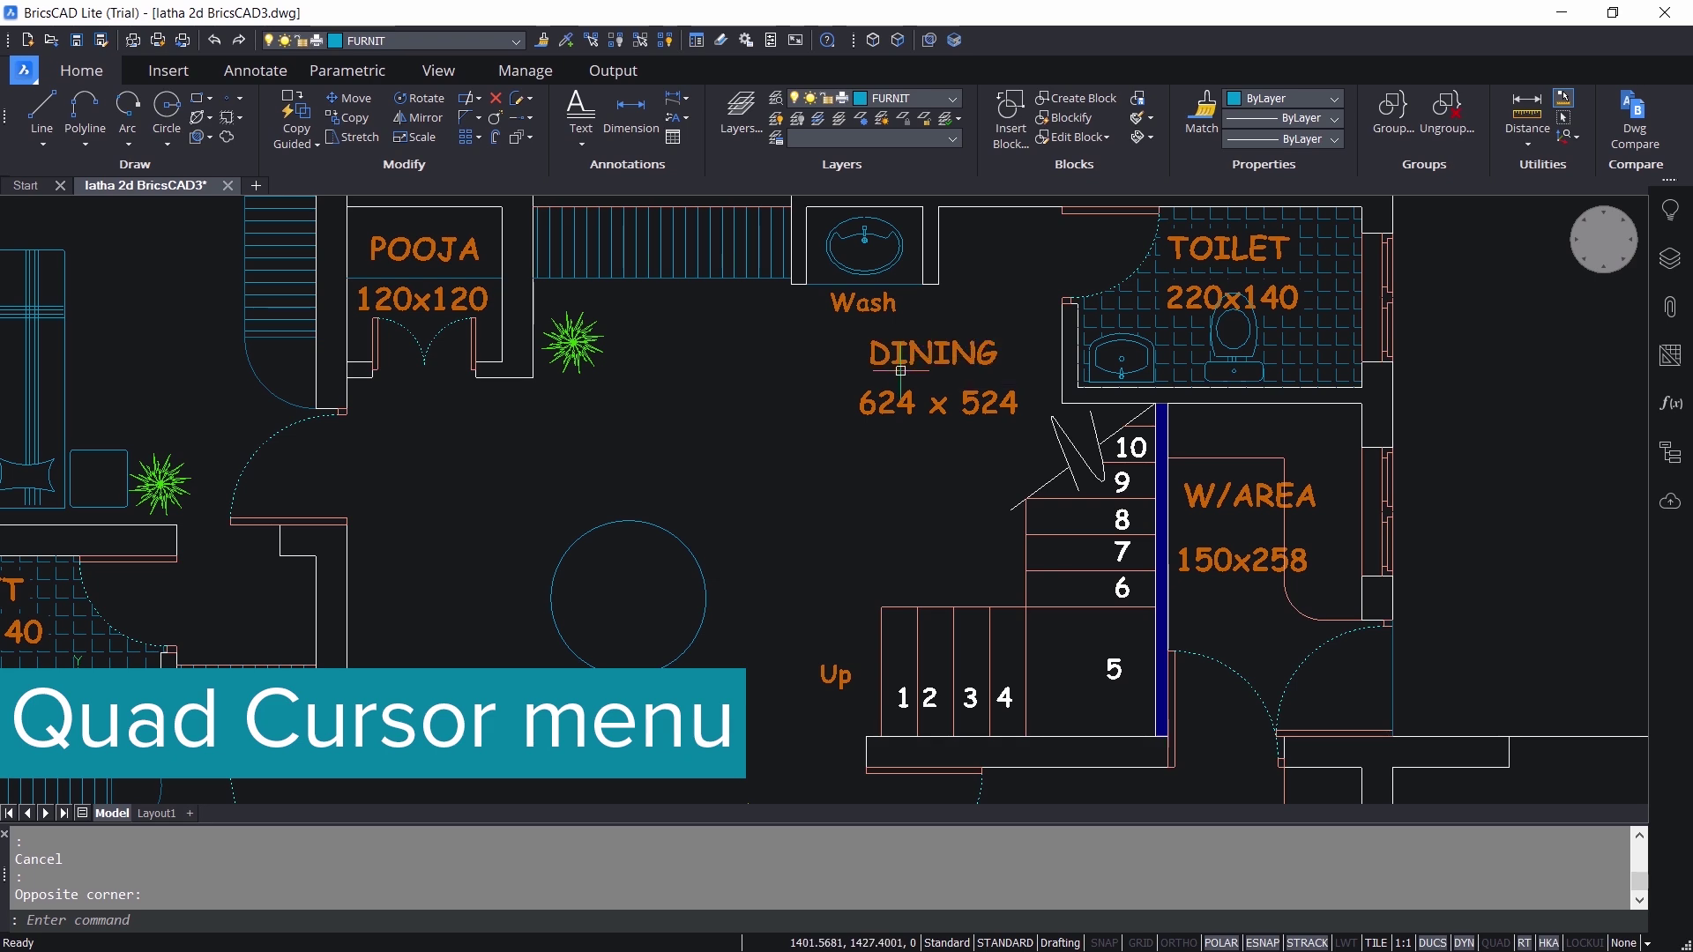
Step: Bring up the Quad cursor menu over an empty part of the dining area and review its command groups
scroll(738, 575, up, 3)
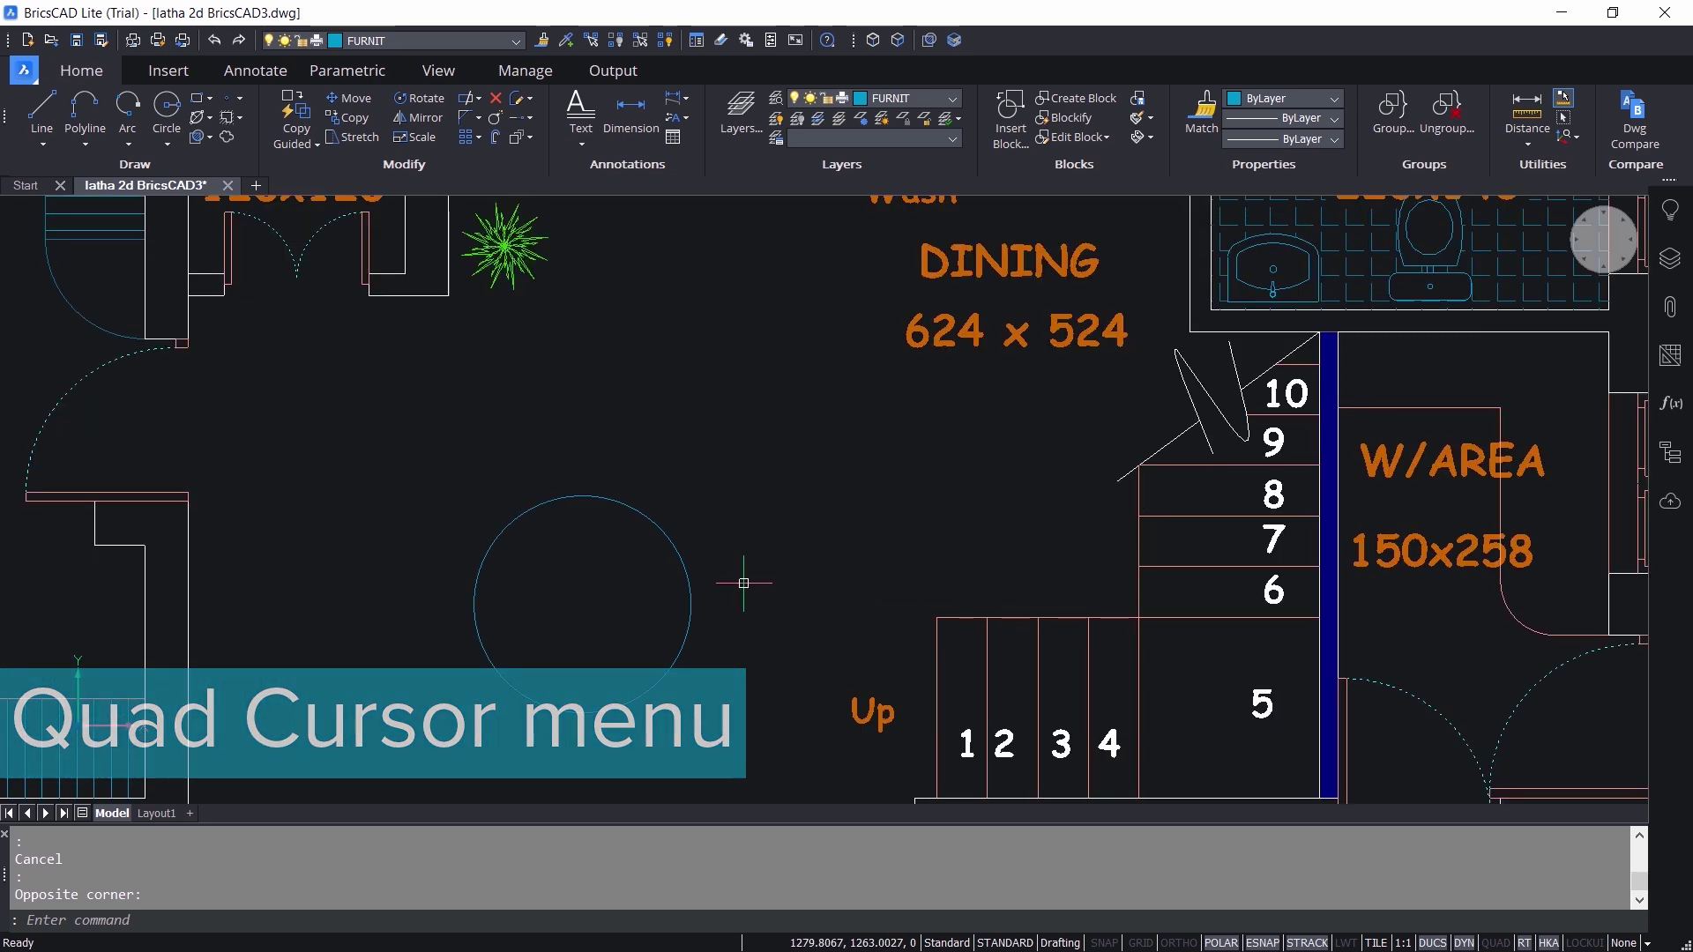
scroll(692, 462, down, 5)
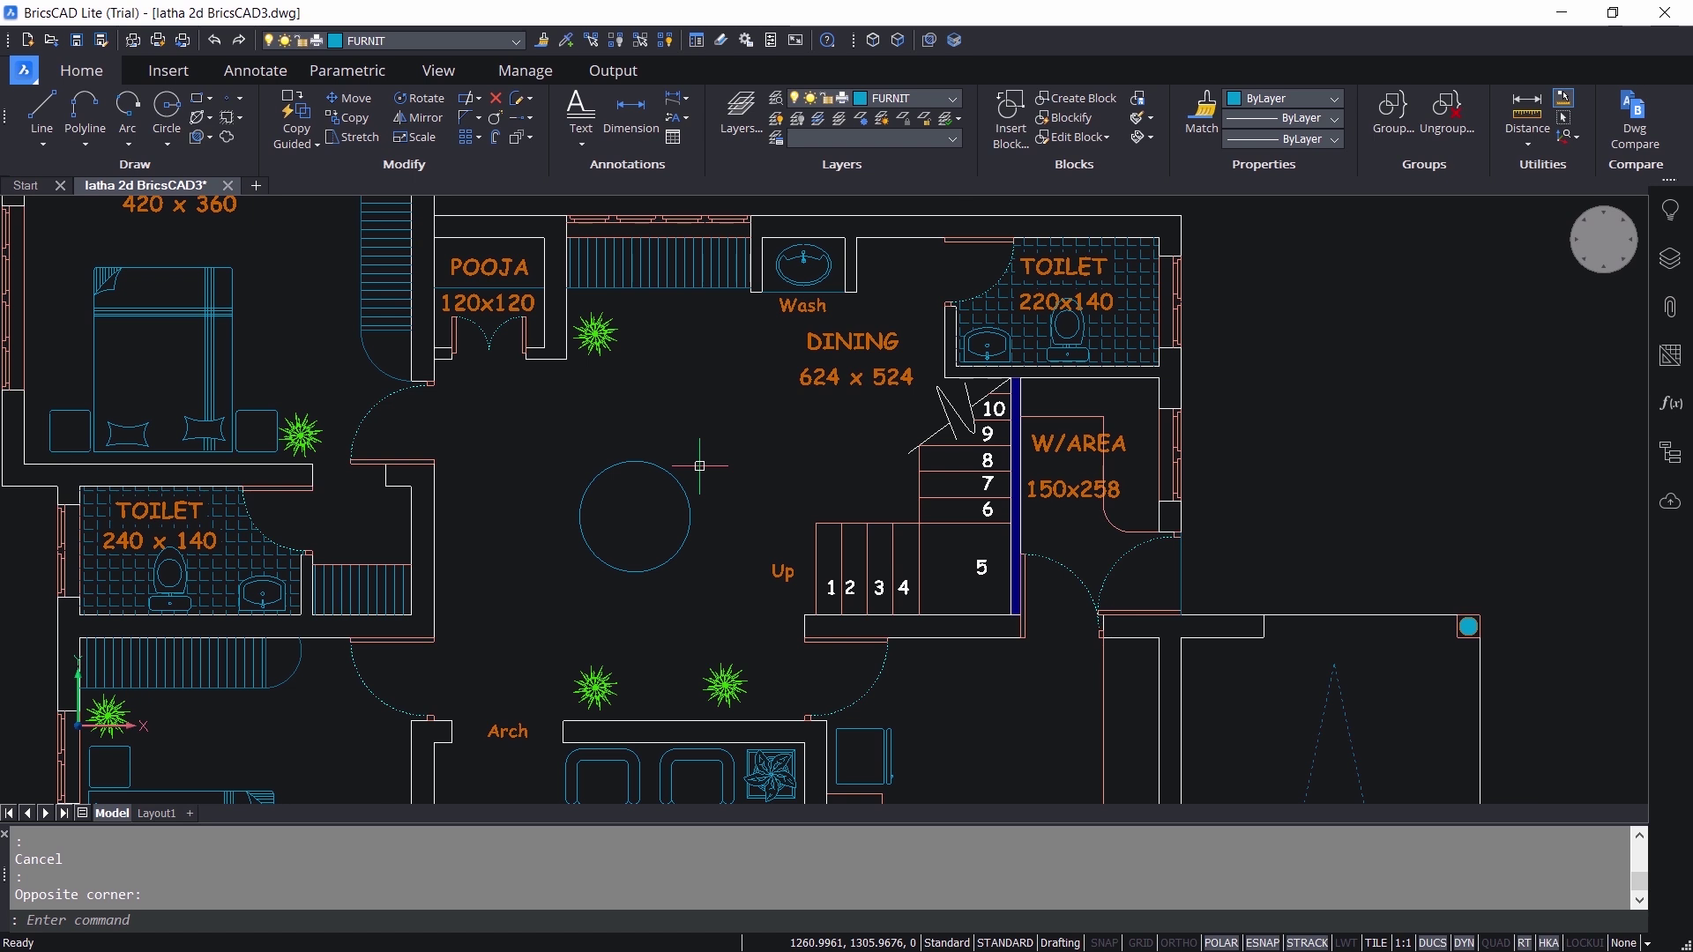
key(Escape)
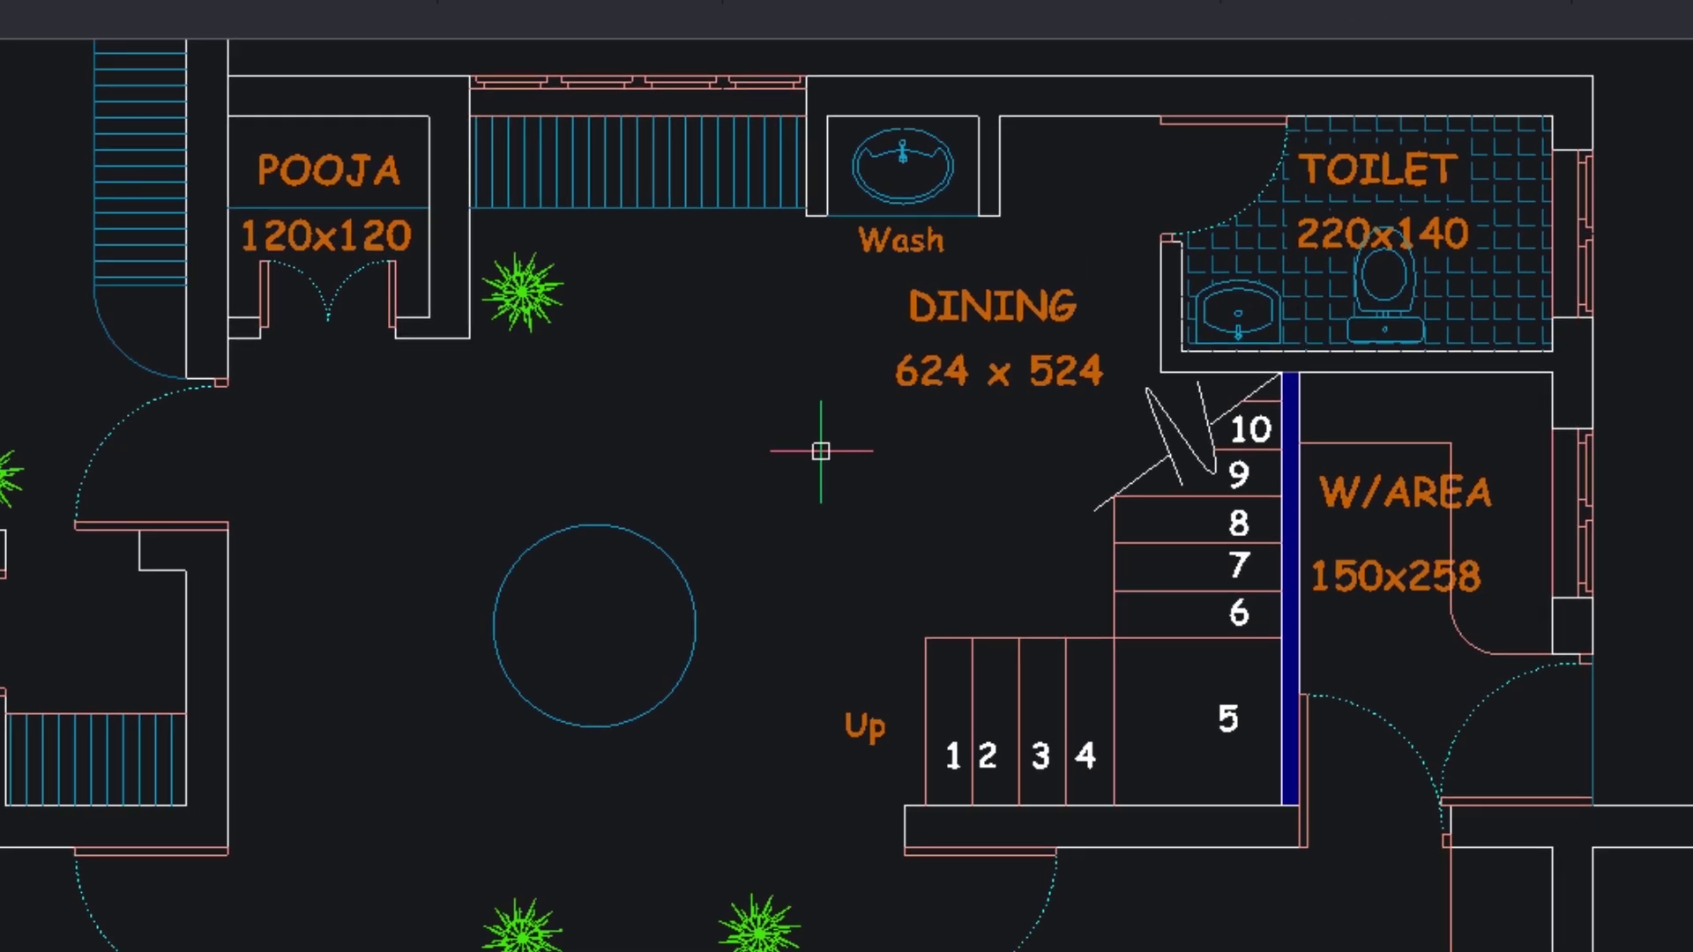
right_click(821, 452)
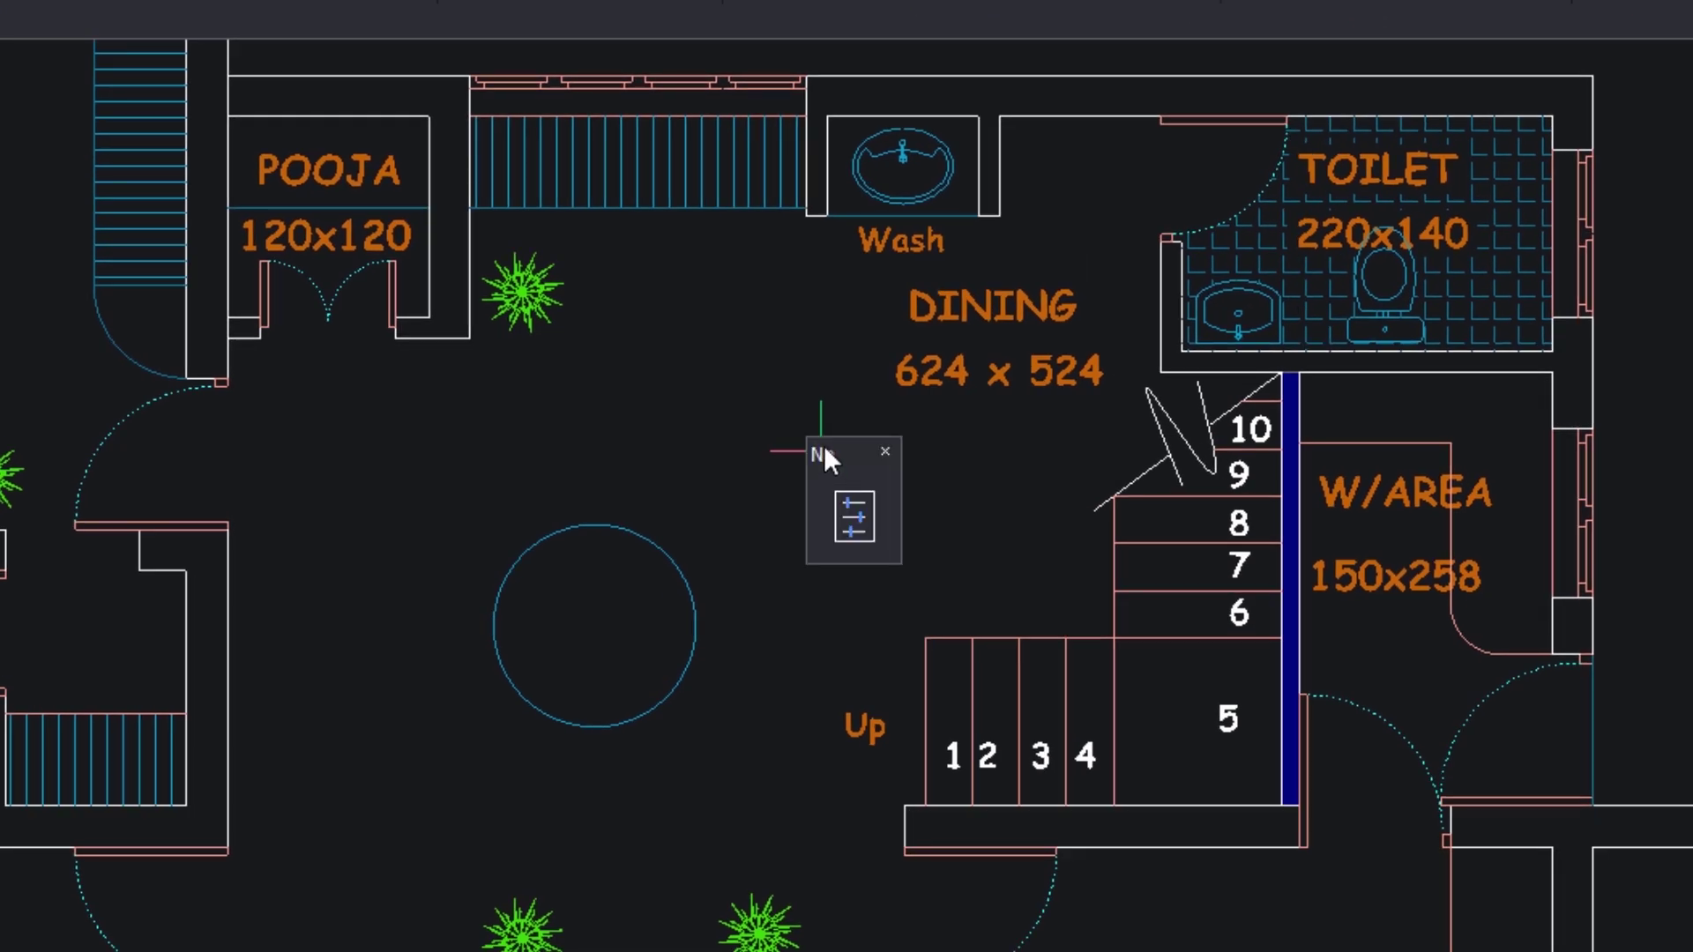
mouse_move(848, 494)
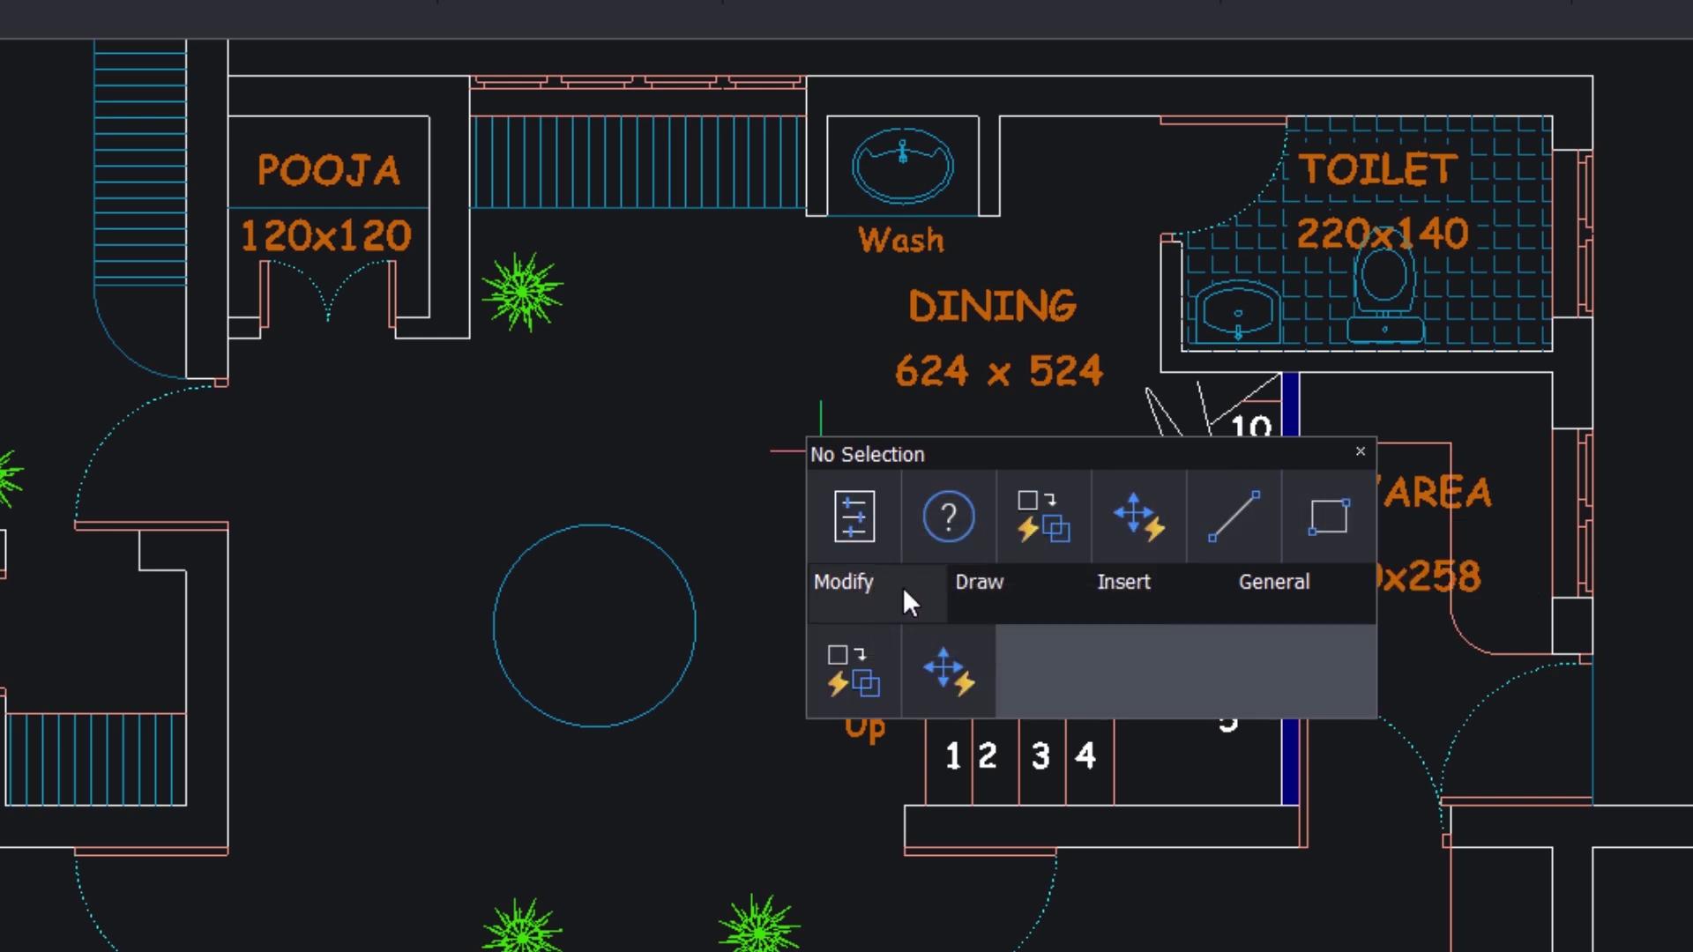
mouse_move(978, 585)
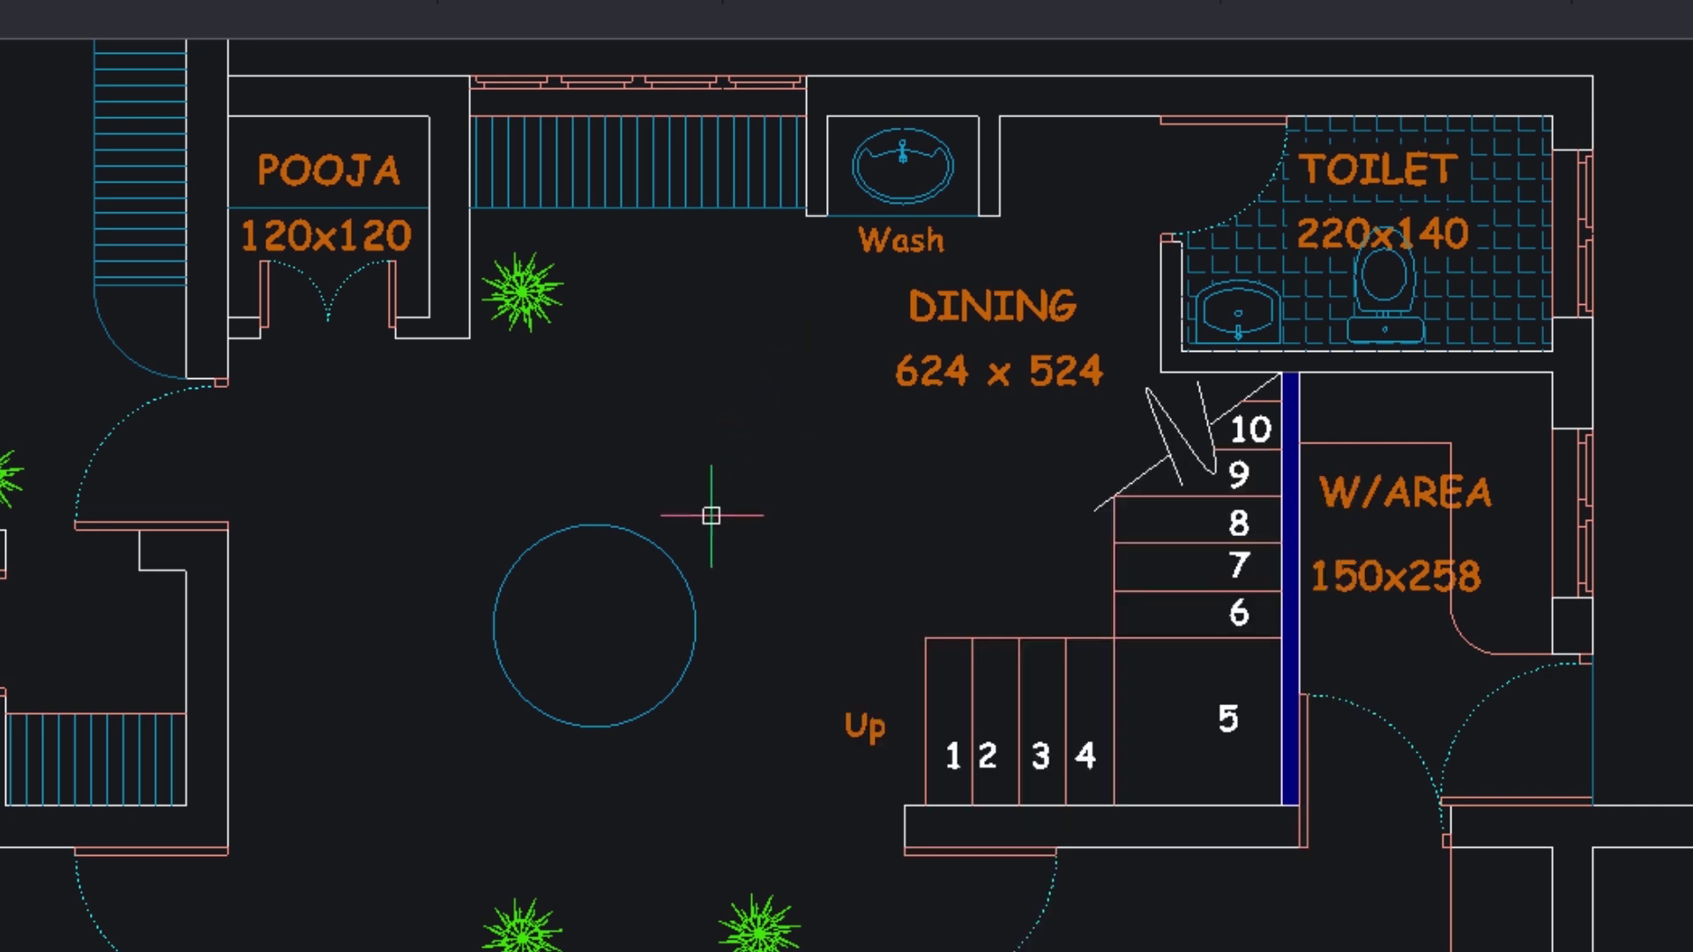
Step: Review the Quad command groups offered for the dining circle, including Edit, Draw and 2D Constraints
mouse_move(671, 564)
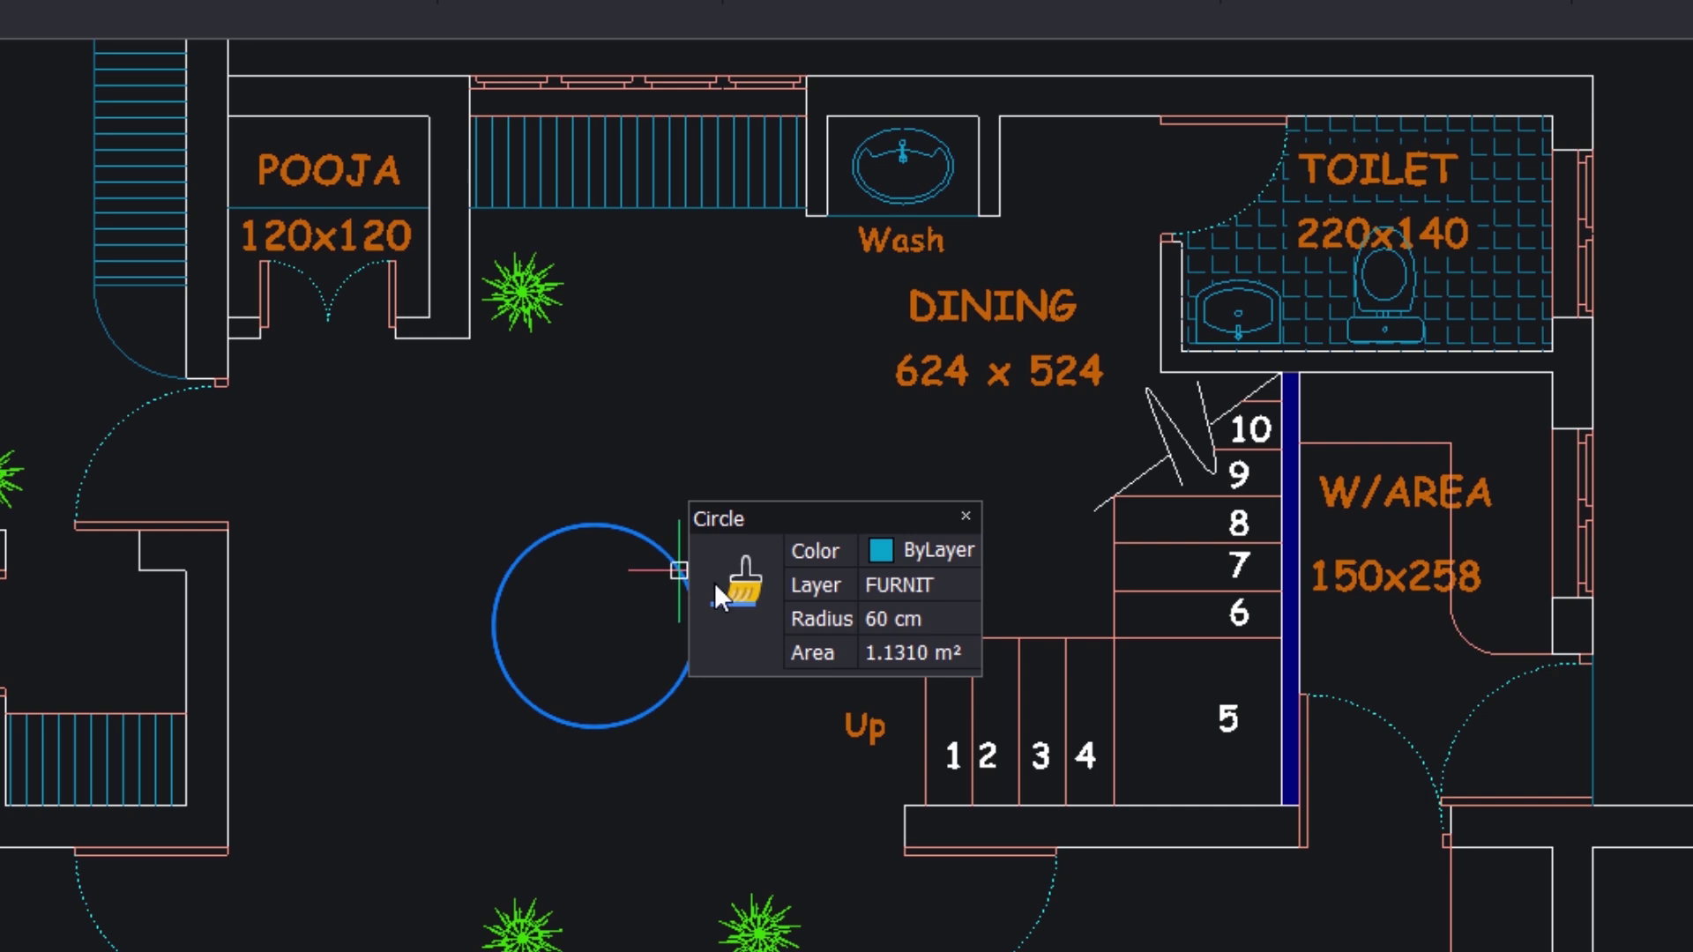
mouse_move(746, 596)
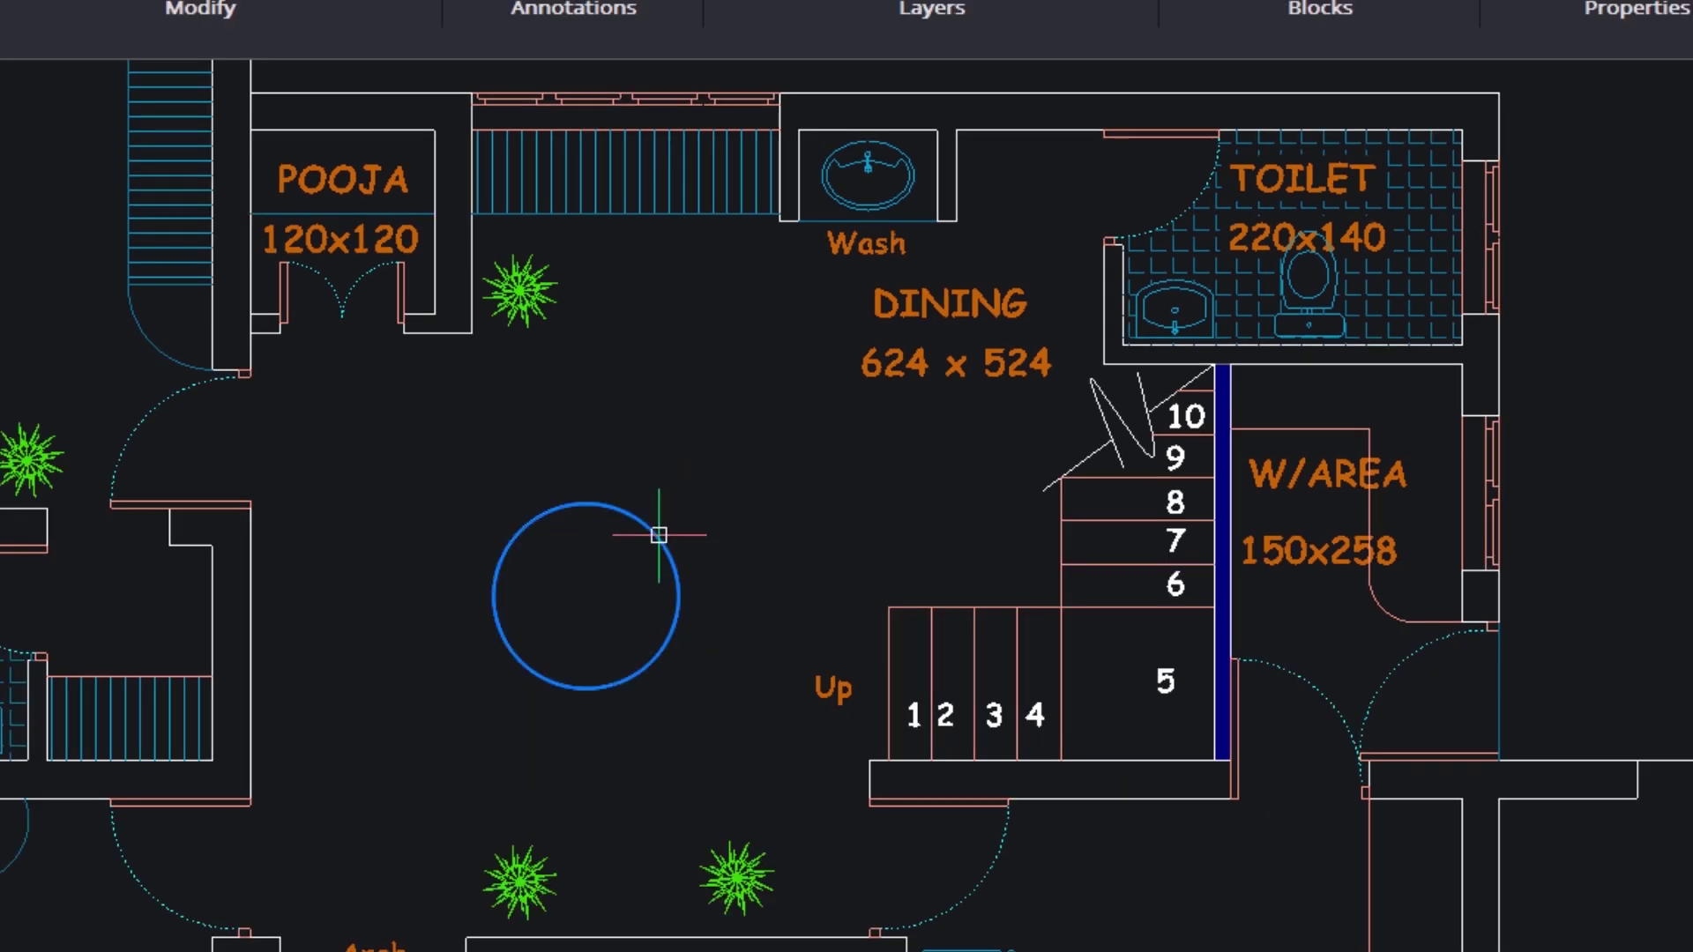
mouse_move(658, 529)
mouse_move(719, 561)
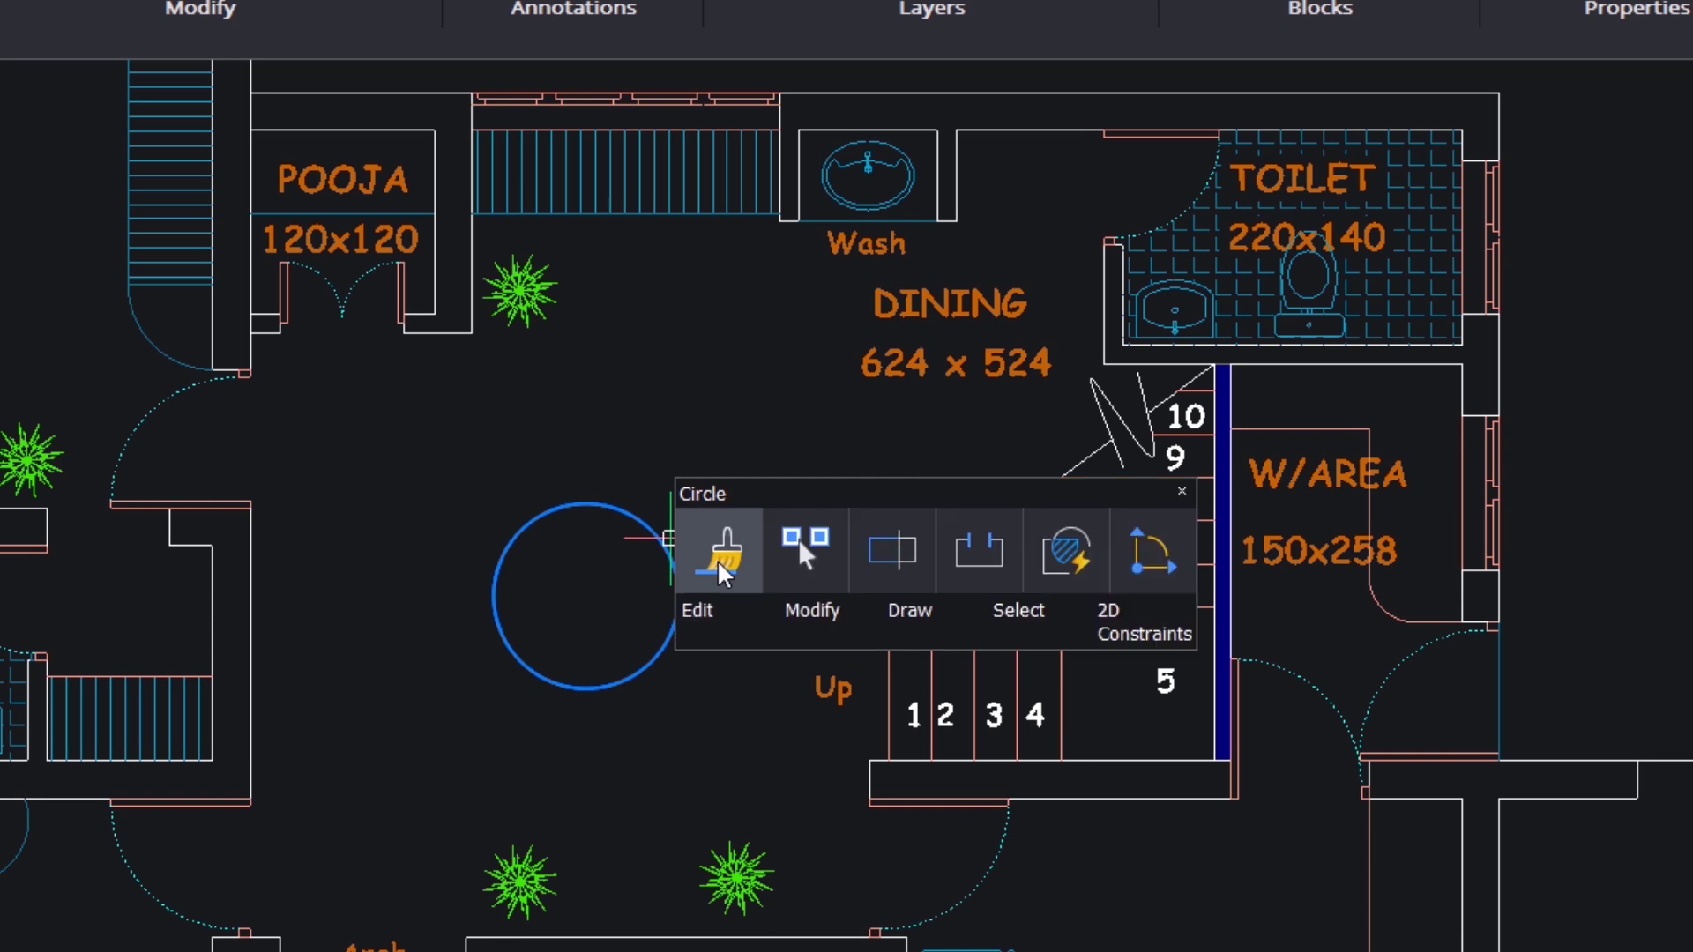
mouse_move(714, 628)
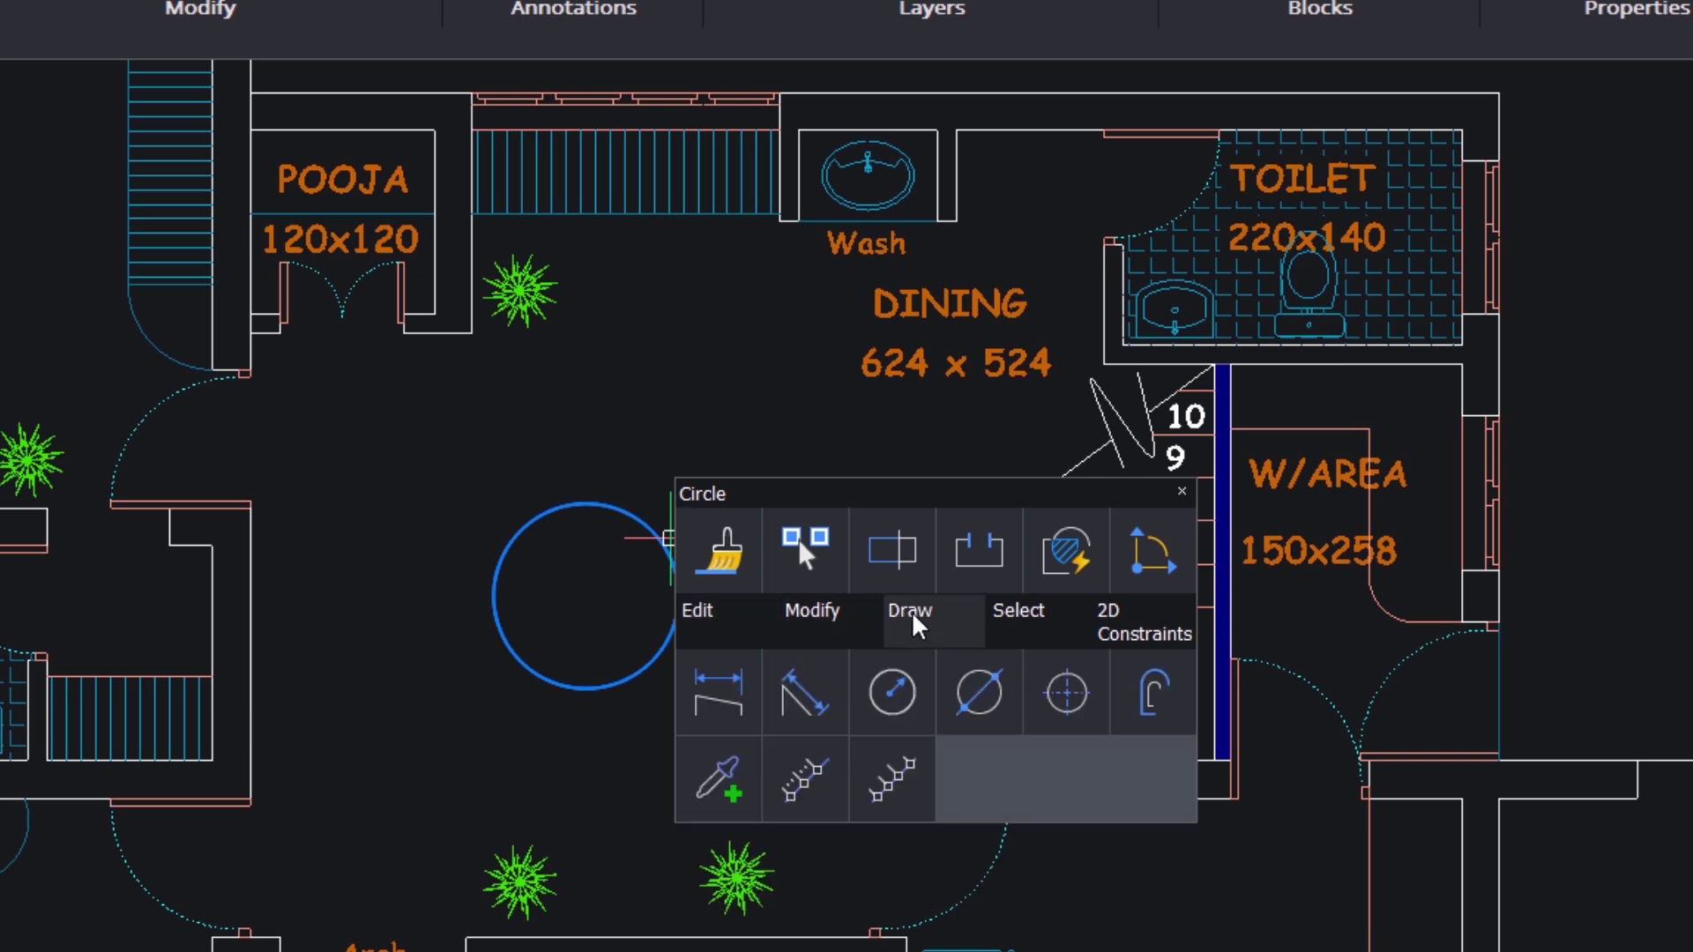
mouse_move(1171, 644)
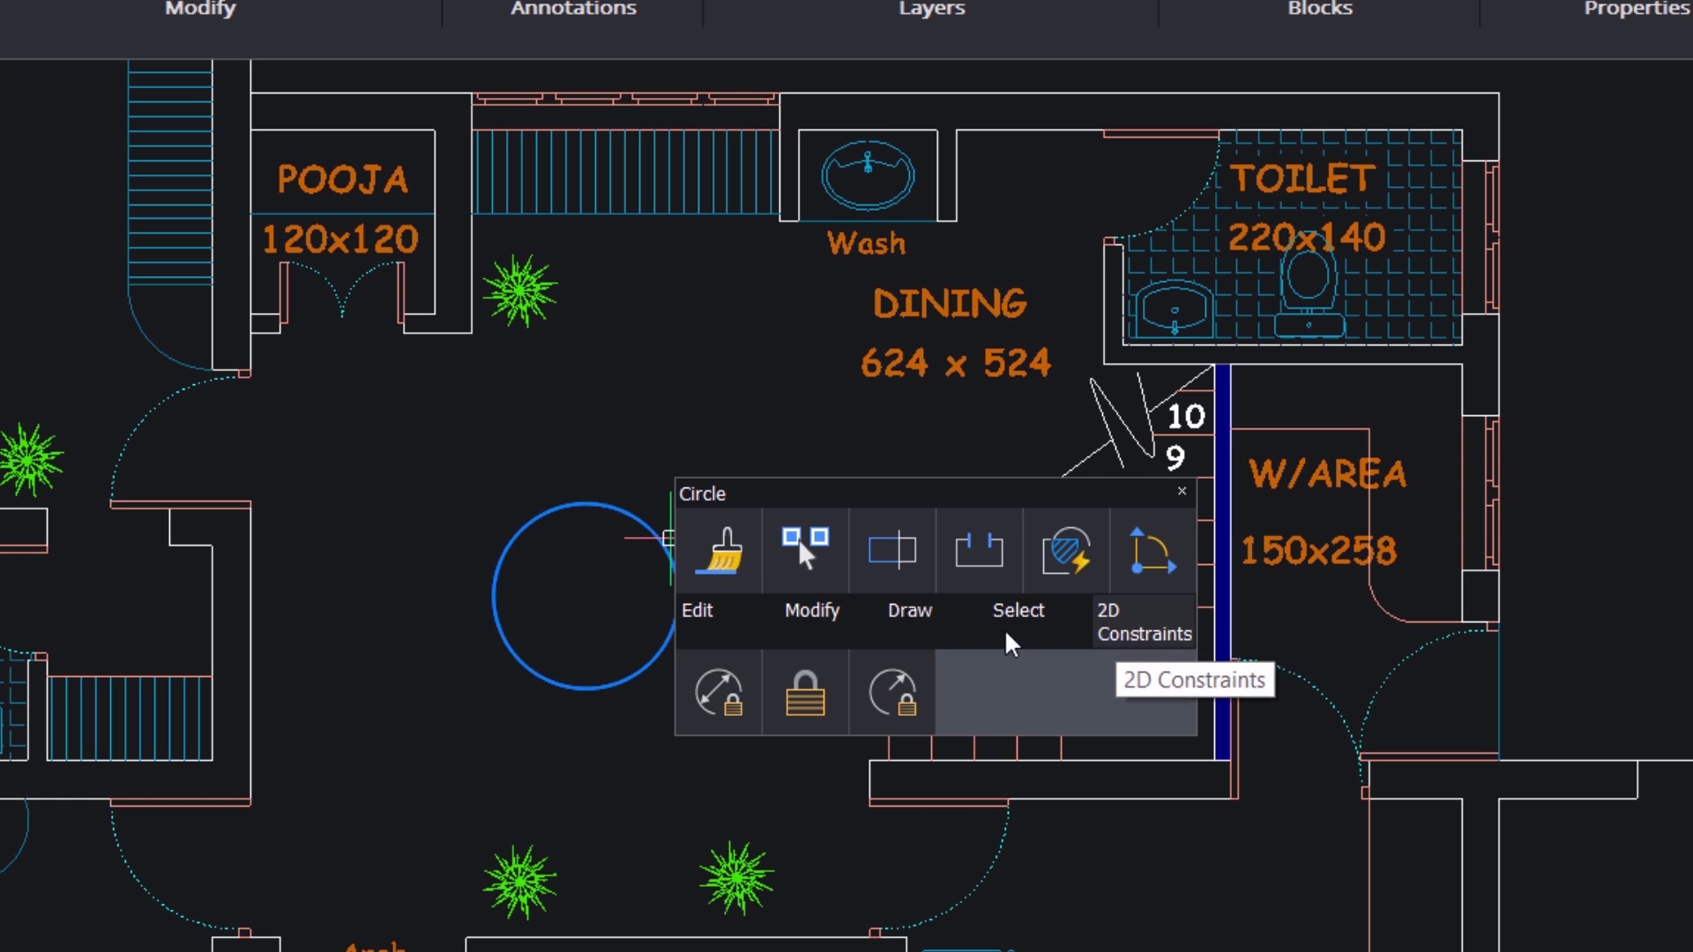
Step: Copy the dining circle from its center to a spot below it and to its left, near the Arch opening
mouse_move(825, 638)
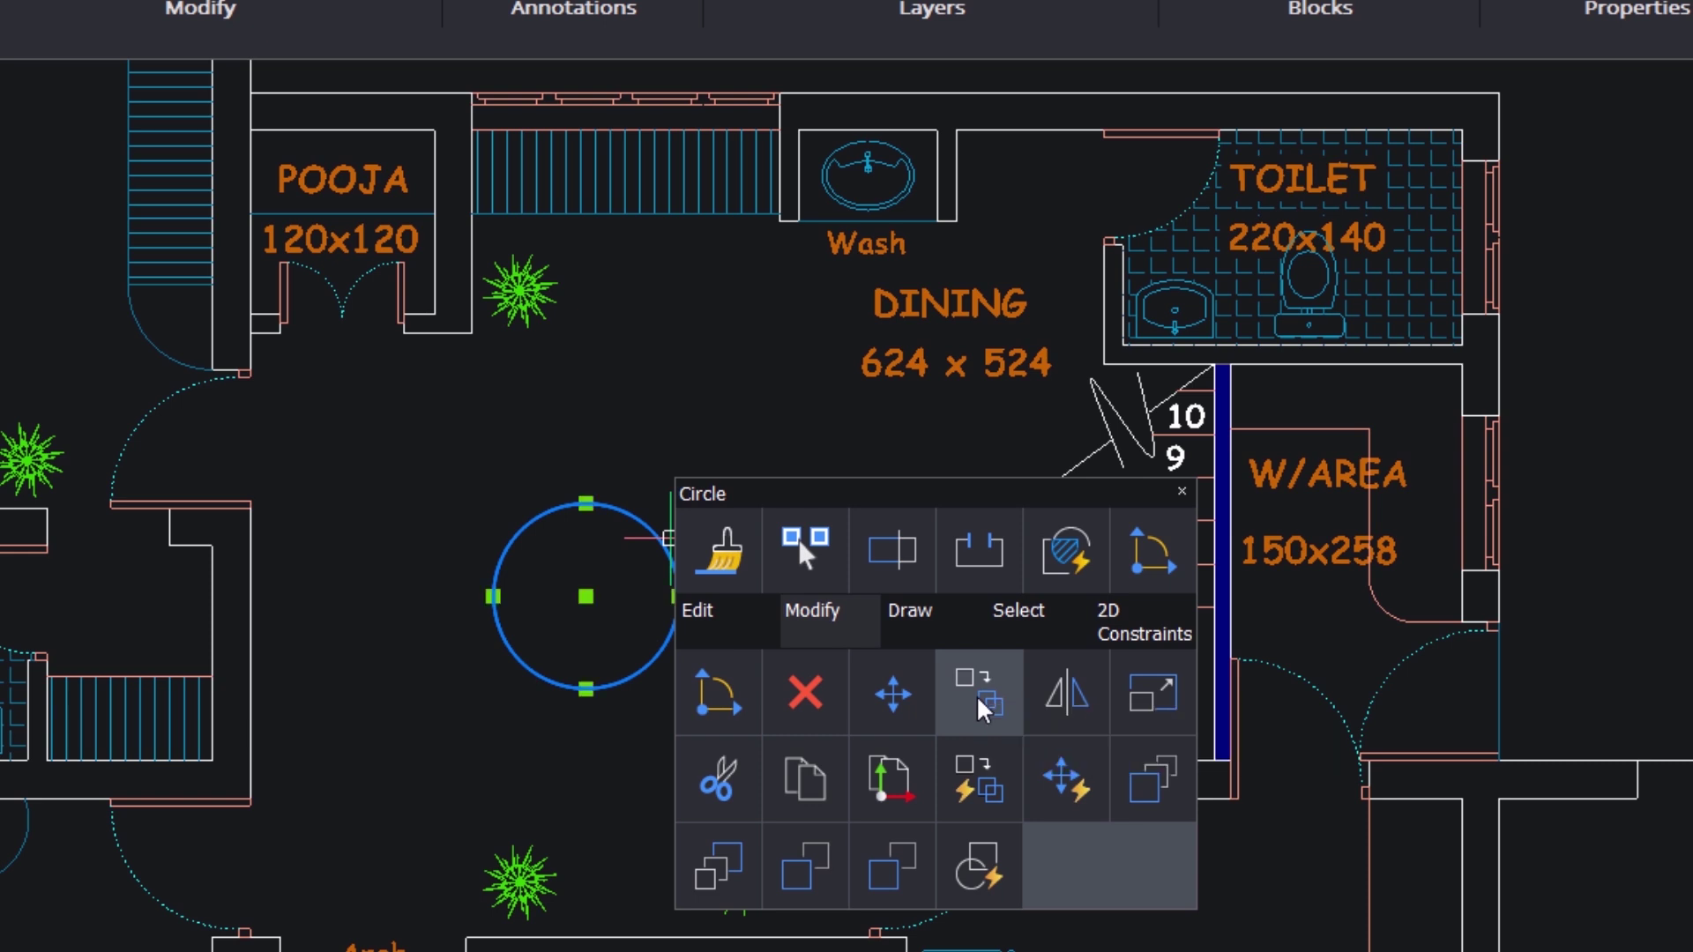
click(980, 703)
click(585, 596)
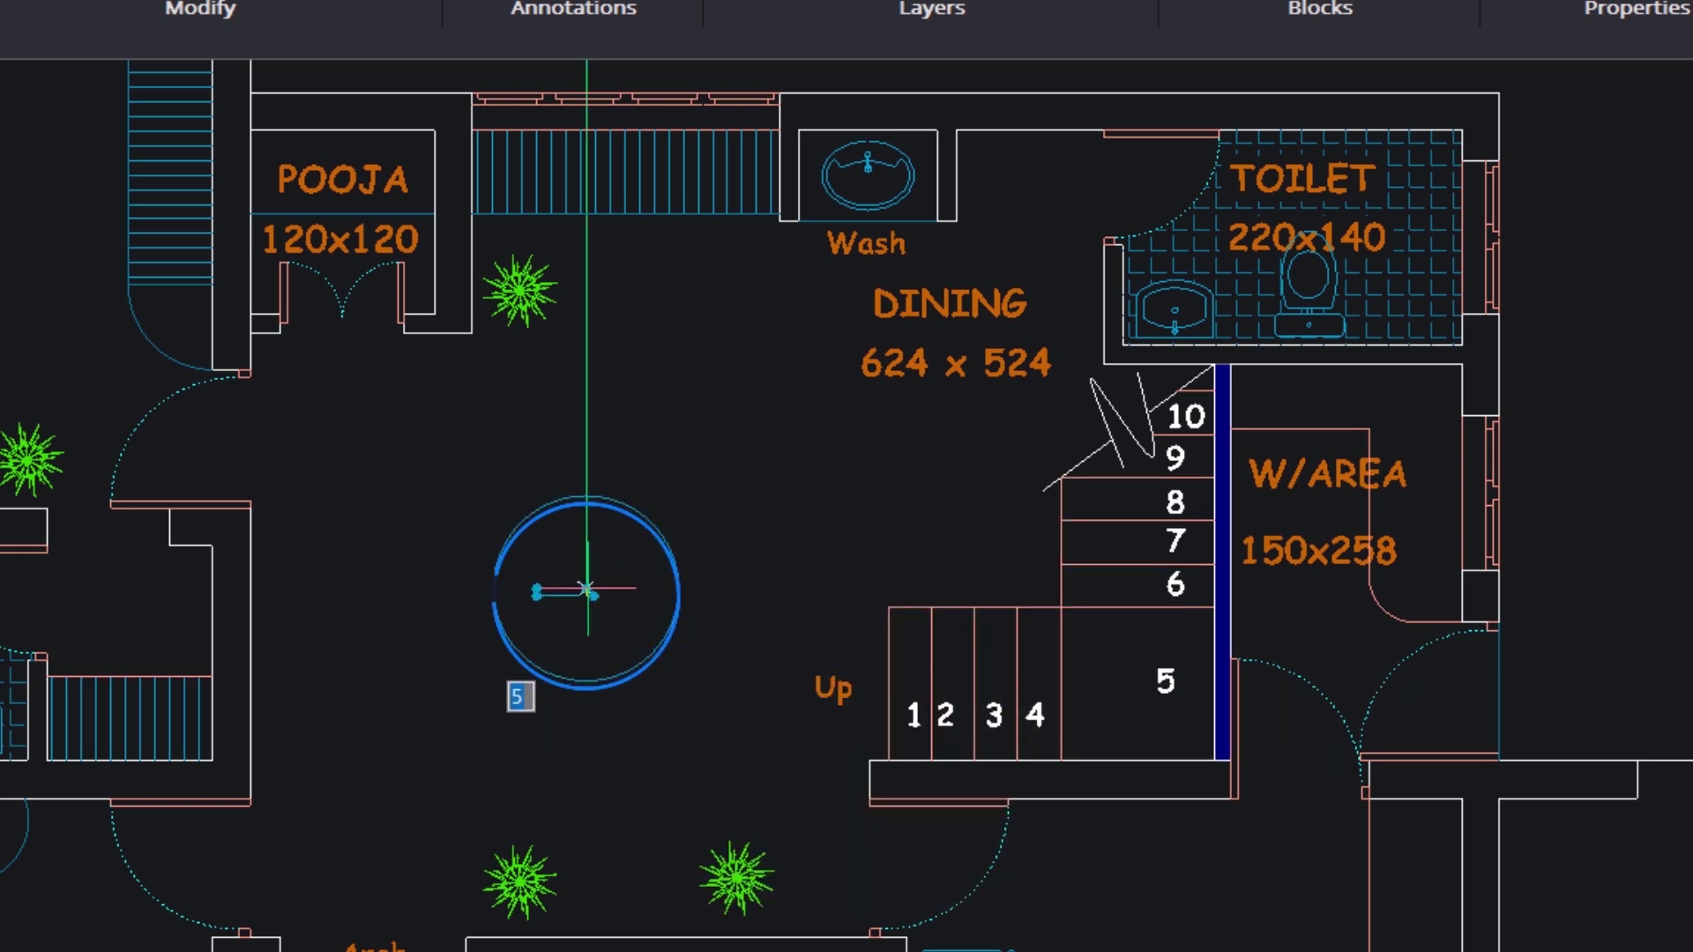
click(393, 750)
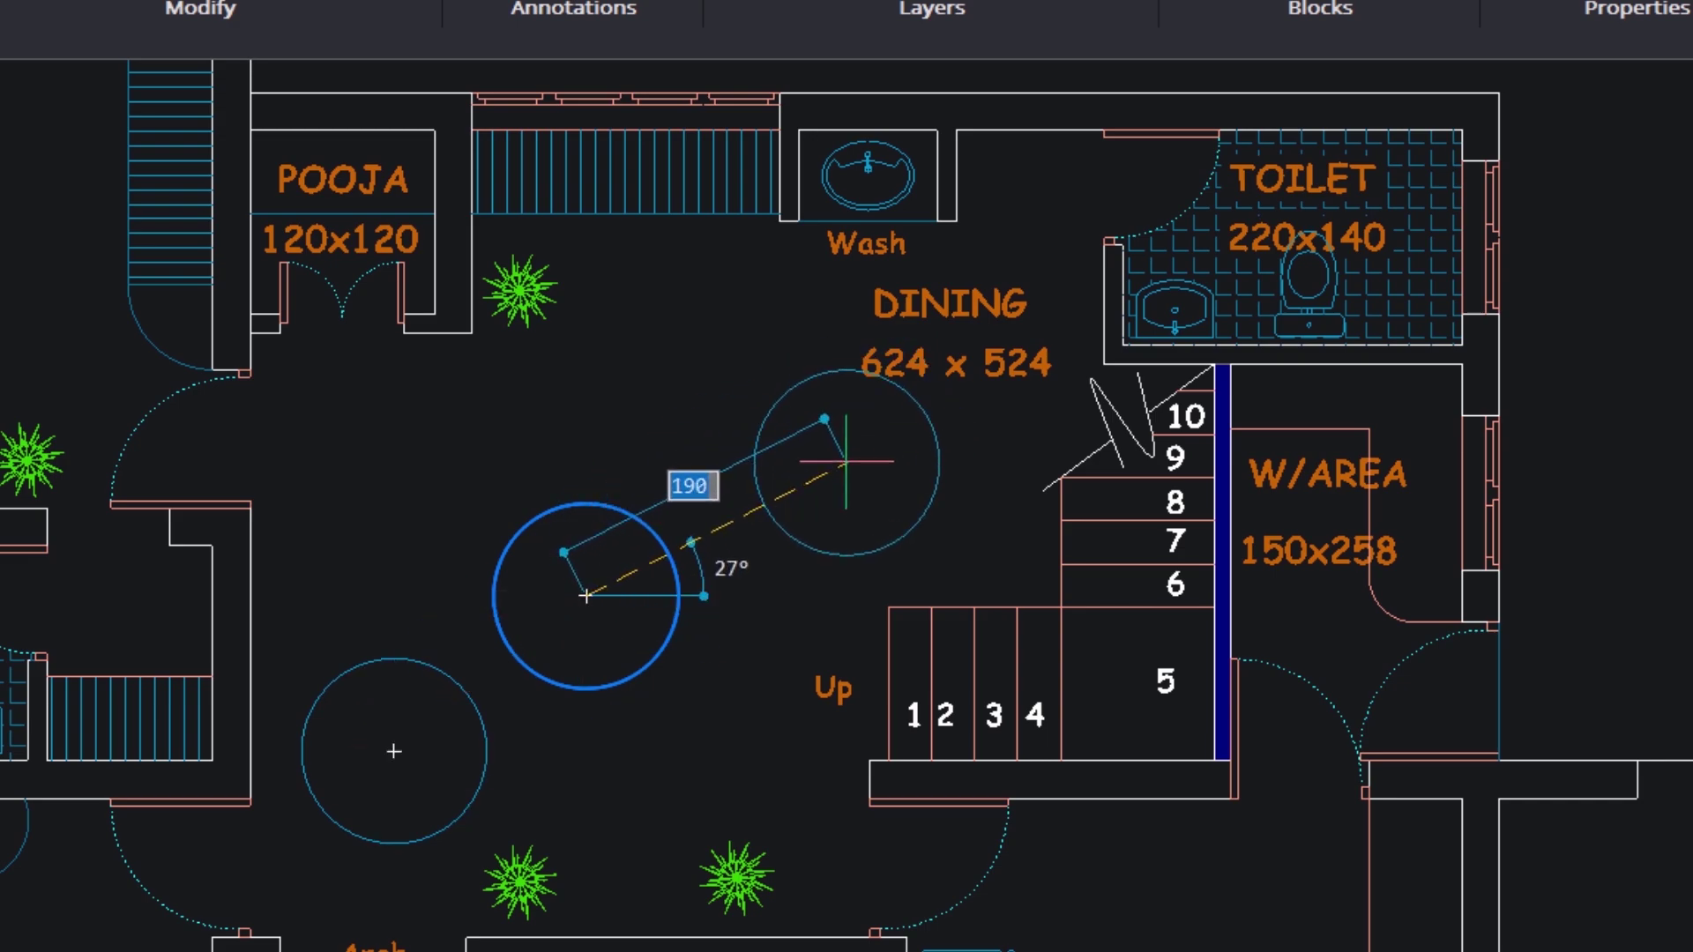
key(Escape)
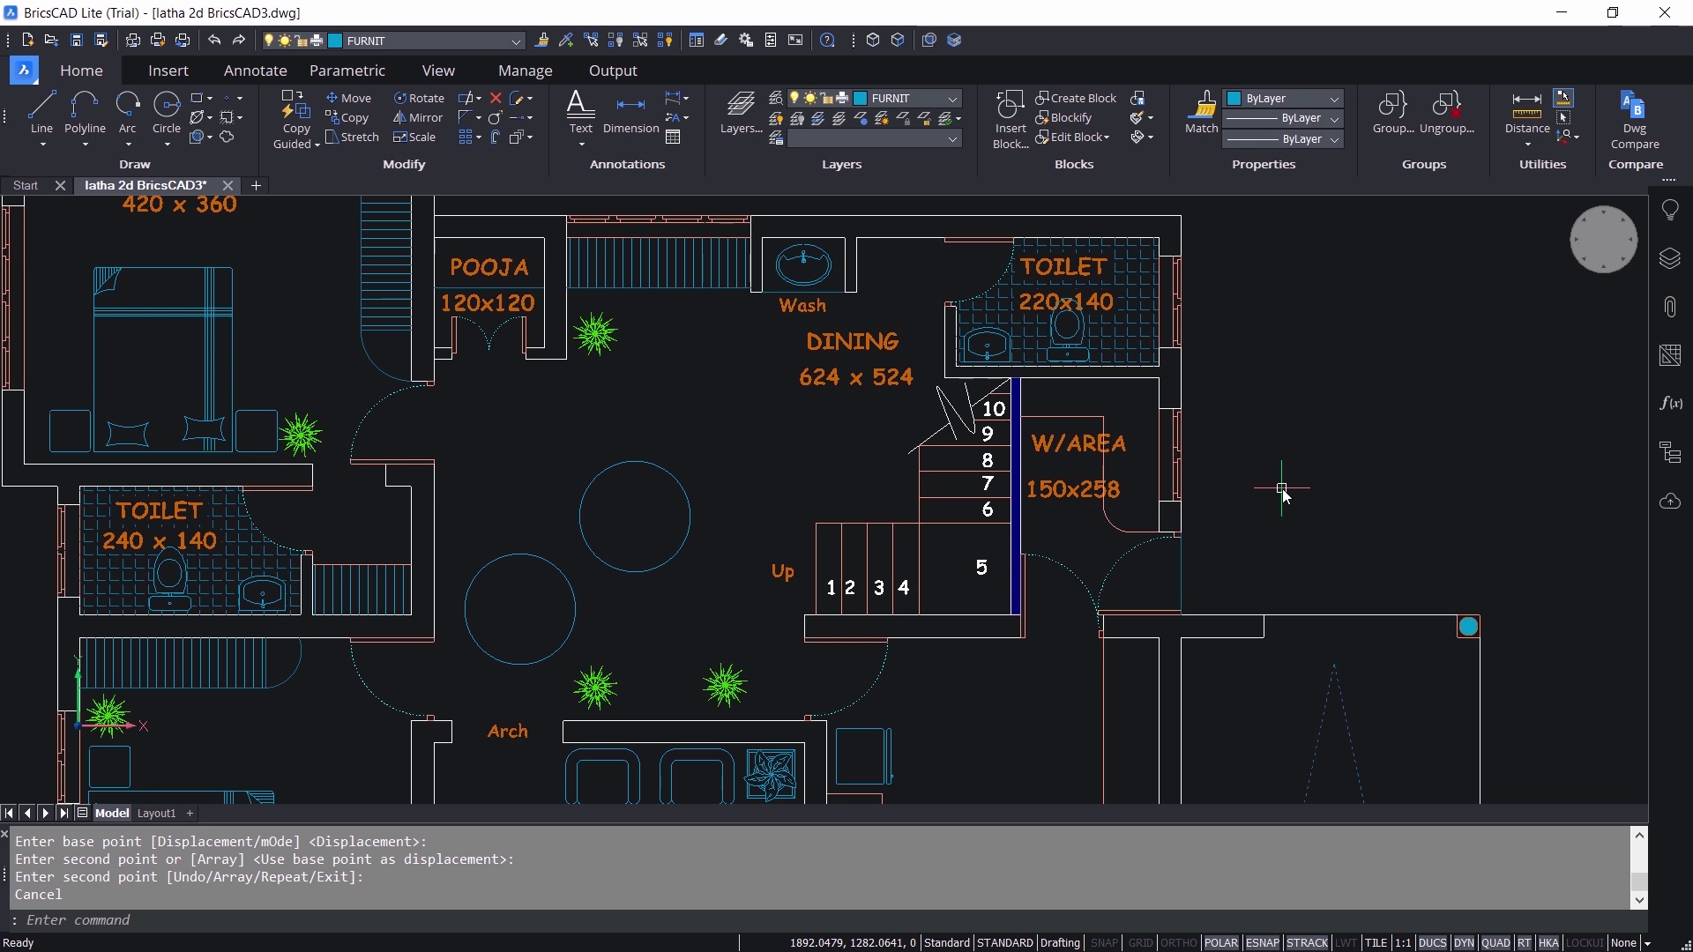
Step: Undo the most recent edits to the drawing
key(ctrl+z)
key(ctrl+z)
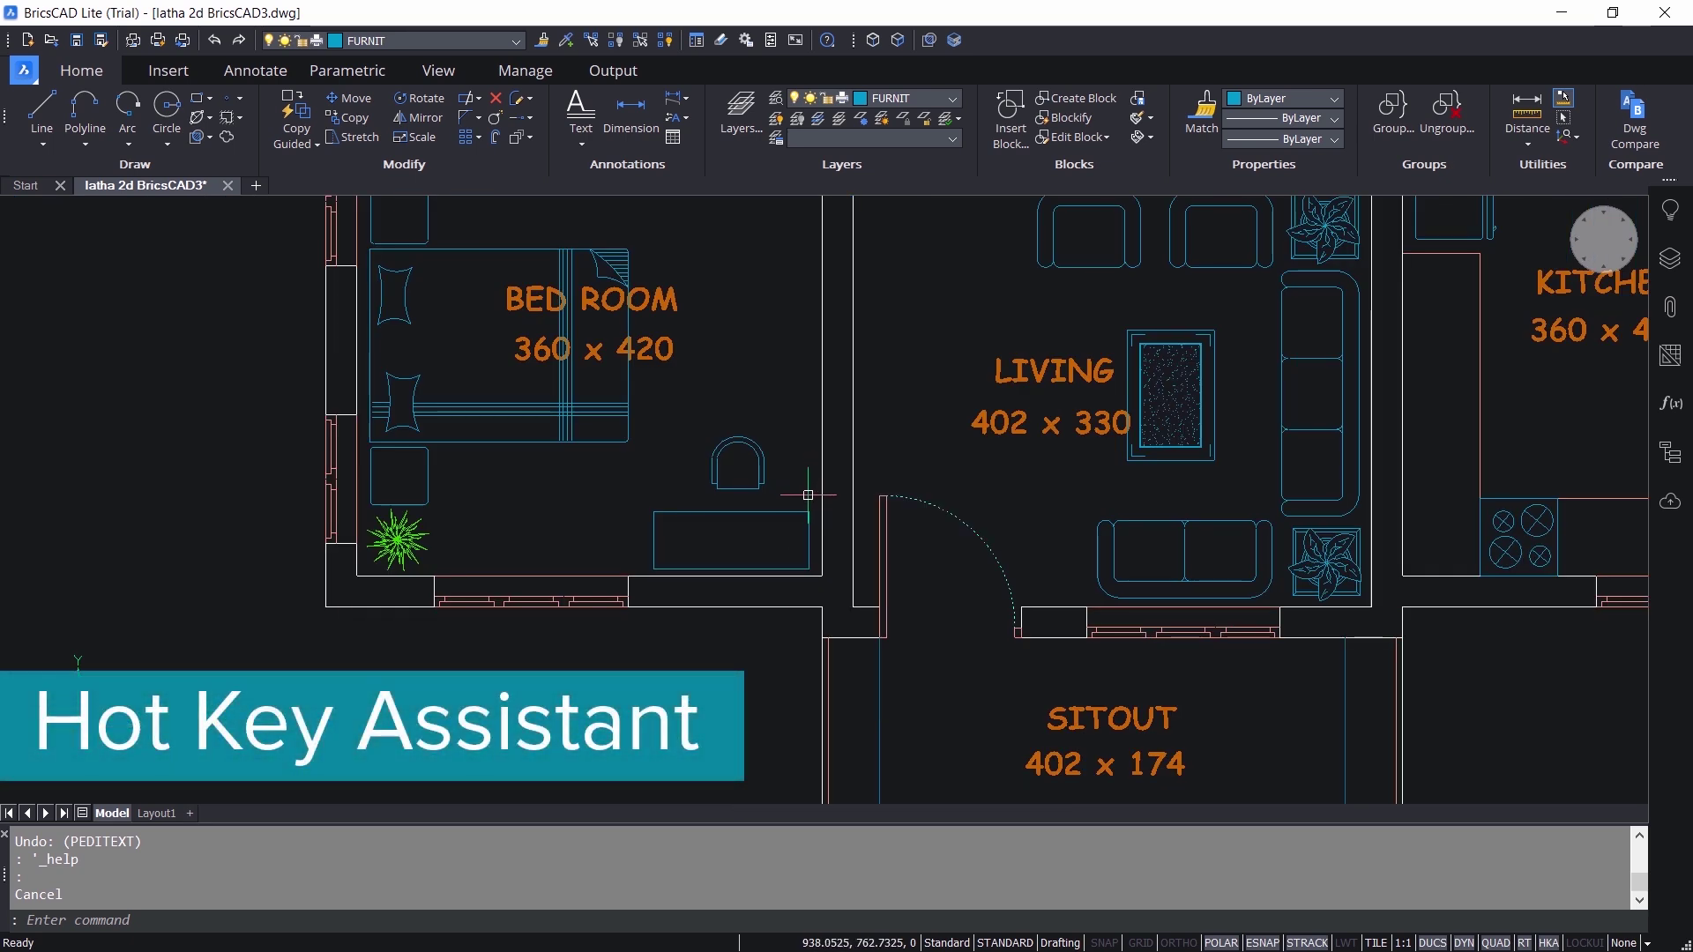
key(ctrl+z)
key(ctrl+z)
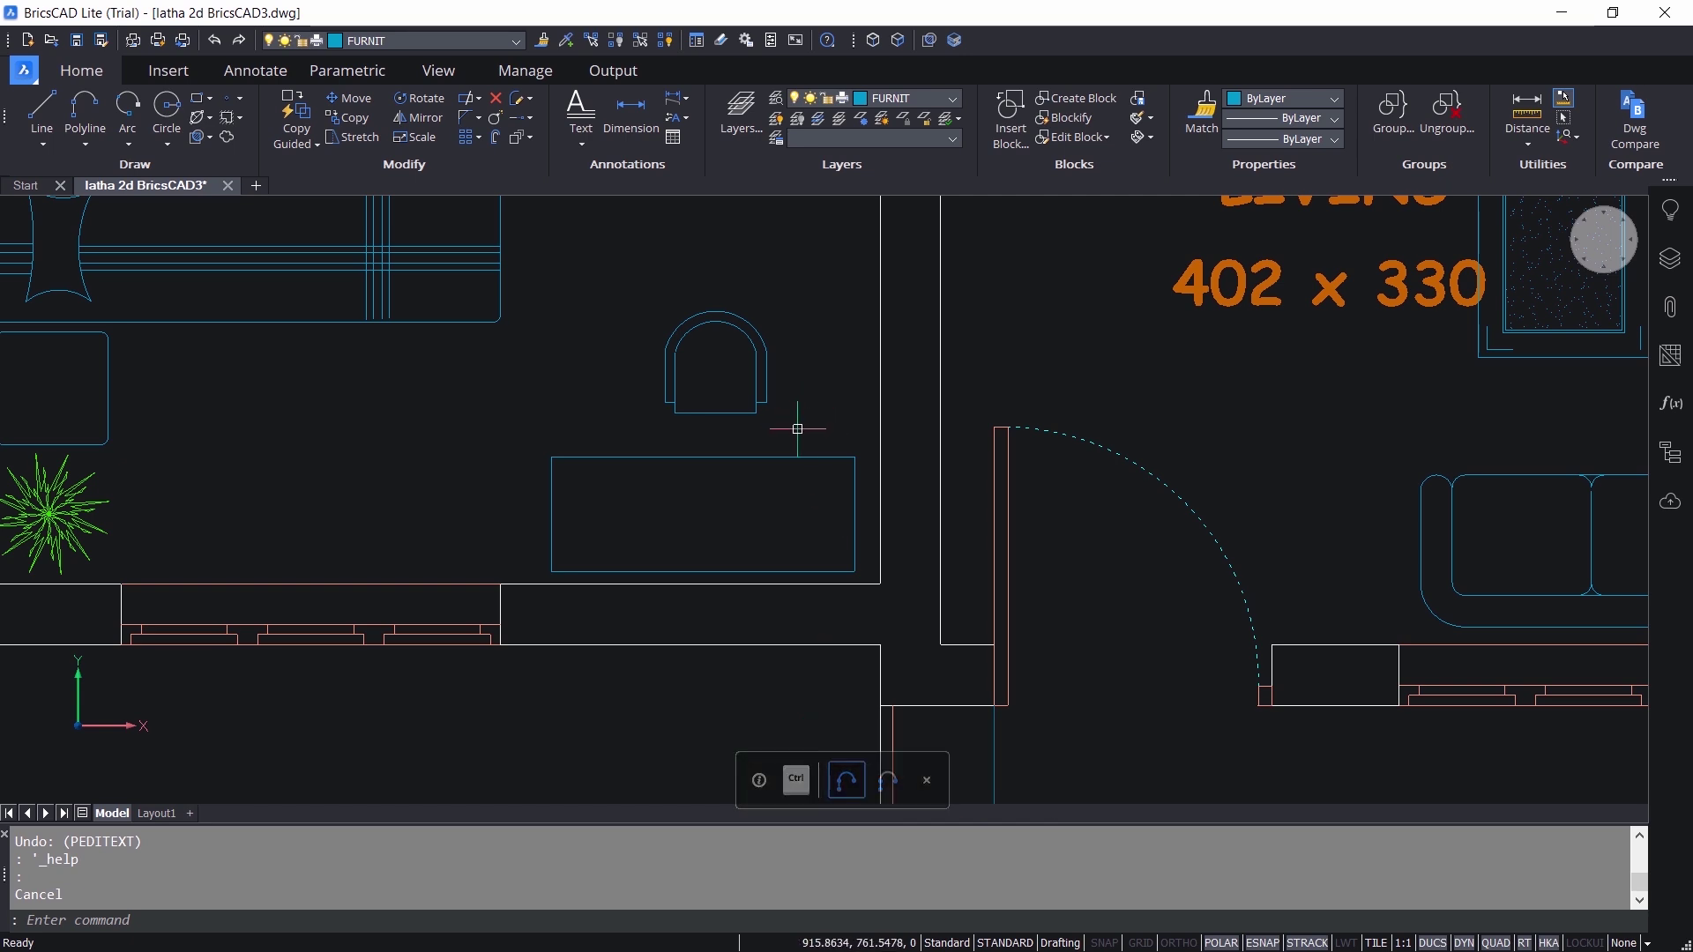
Step: Select the bedroom's desk rectangle below the chair and inspect the Quad commands for the whole polyline
mouse_move(766, 455)
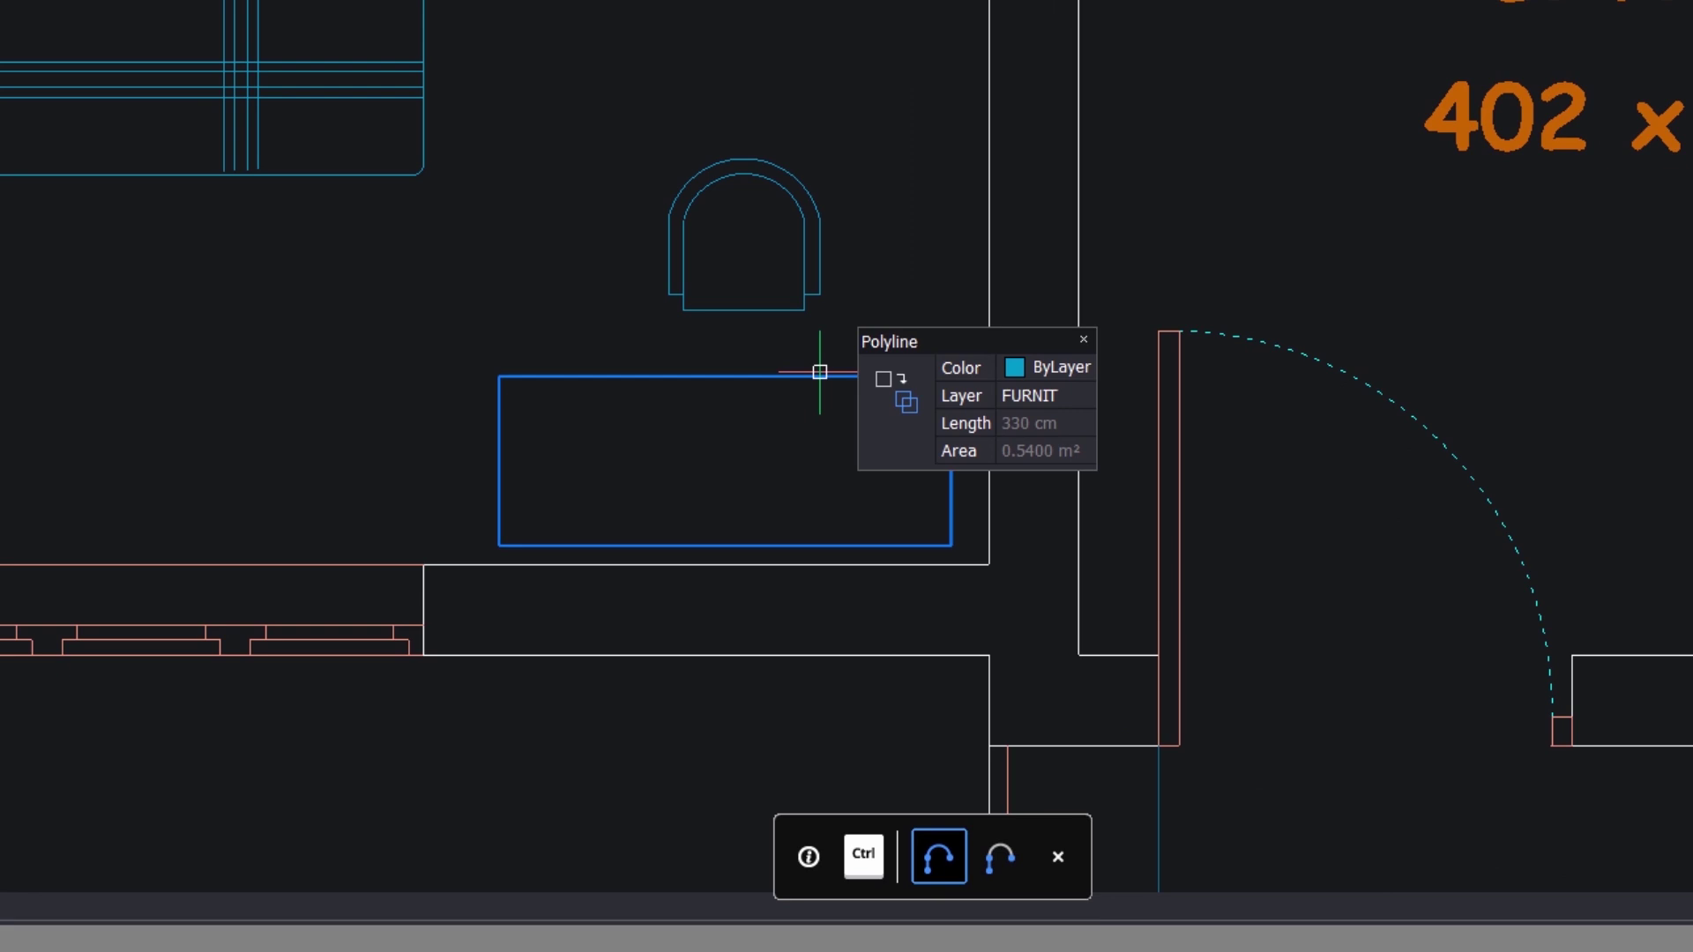
click(820, 375)
mouse_move(870, 387)
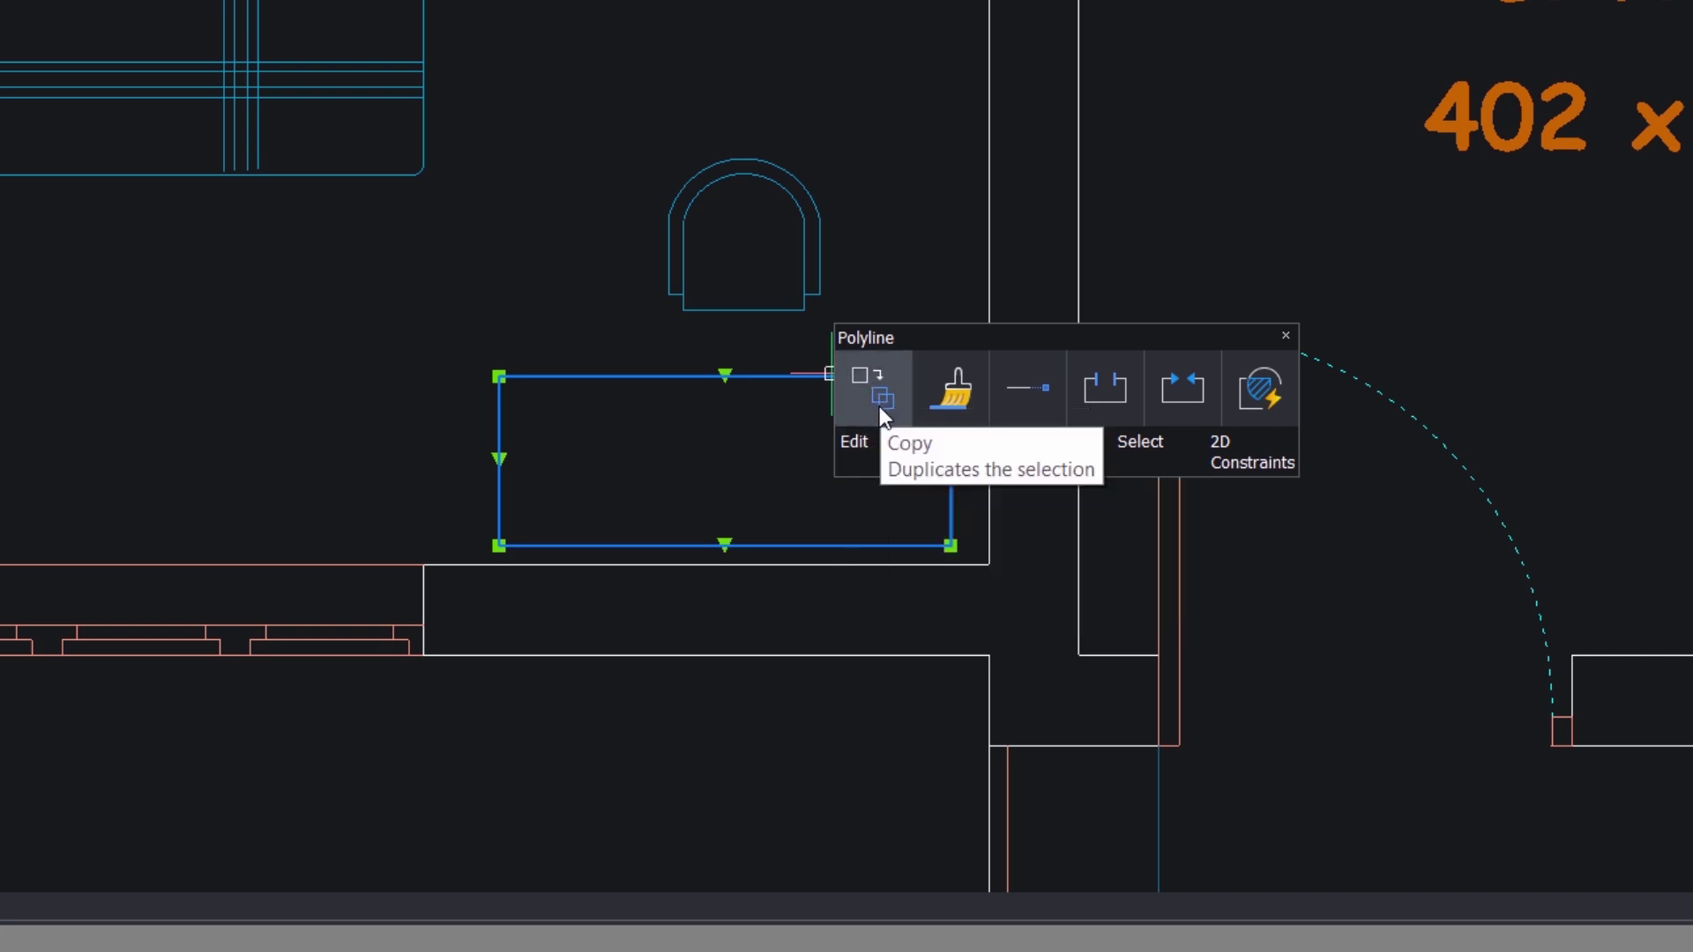
click(882, 406)
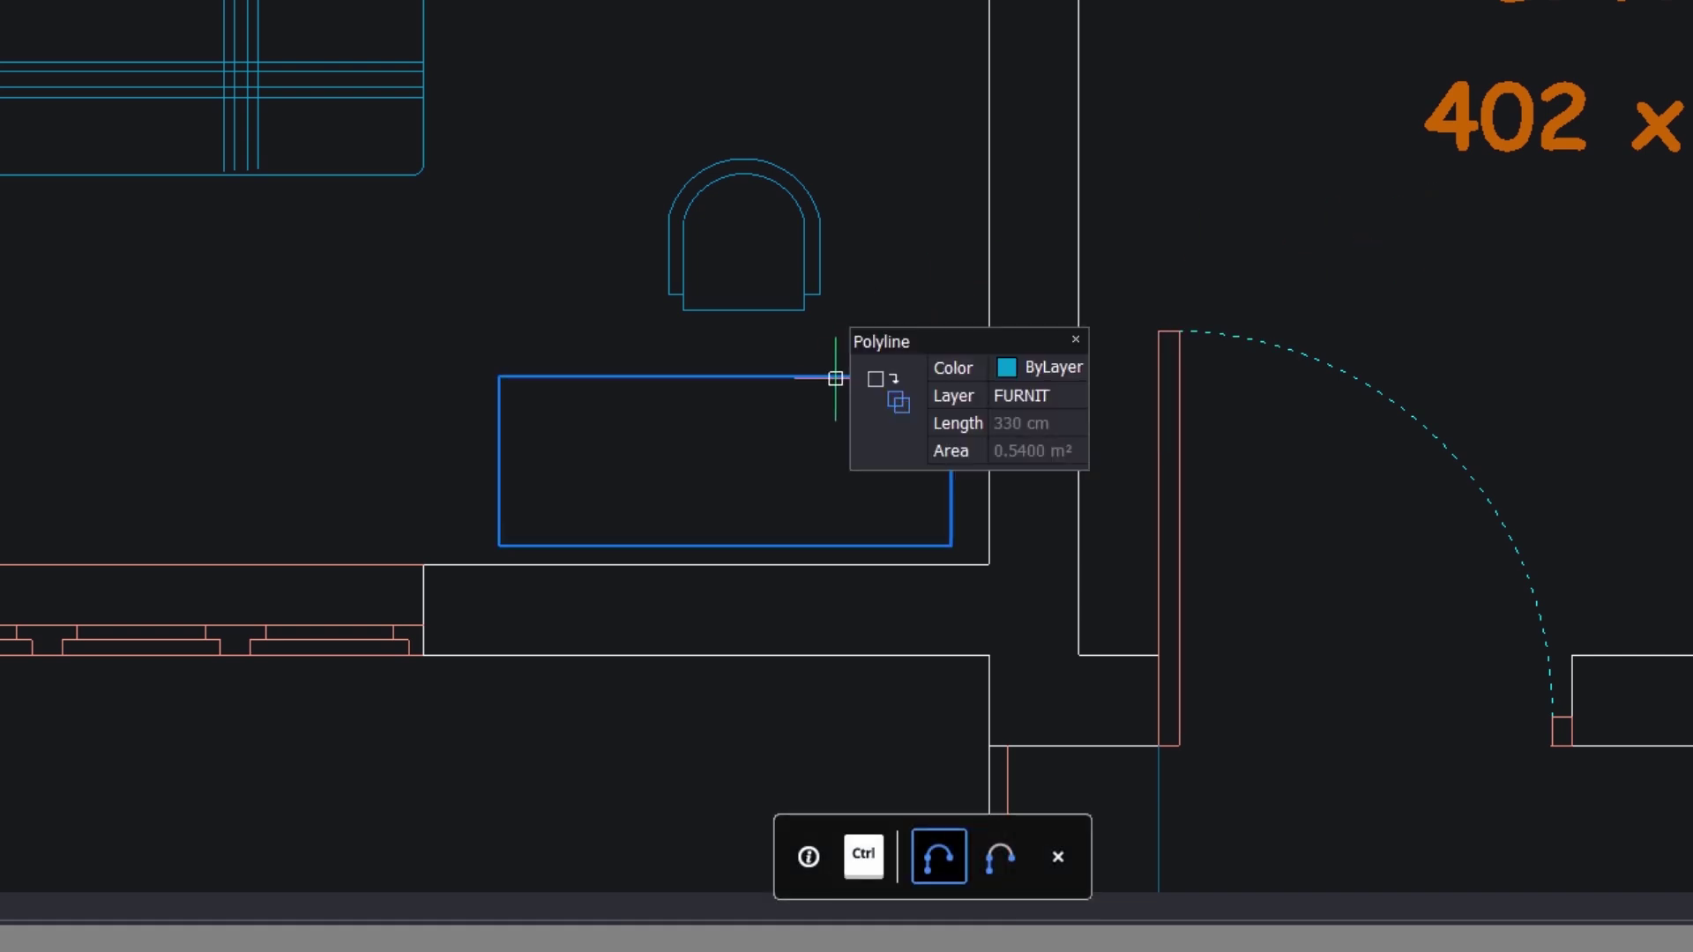
Step: Switch to polyline segment selection and add a vertex at the midpoint of the desk rectangle's upper edge
key(ctrl)
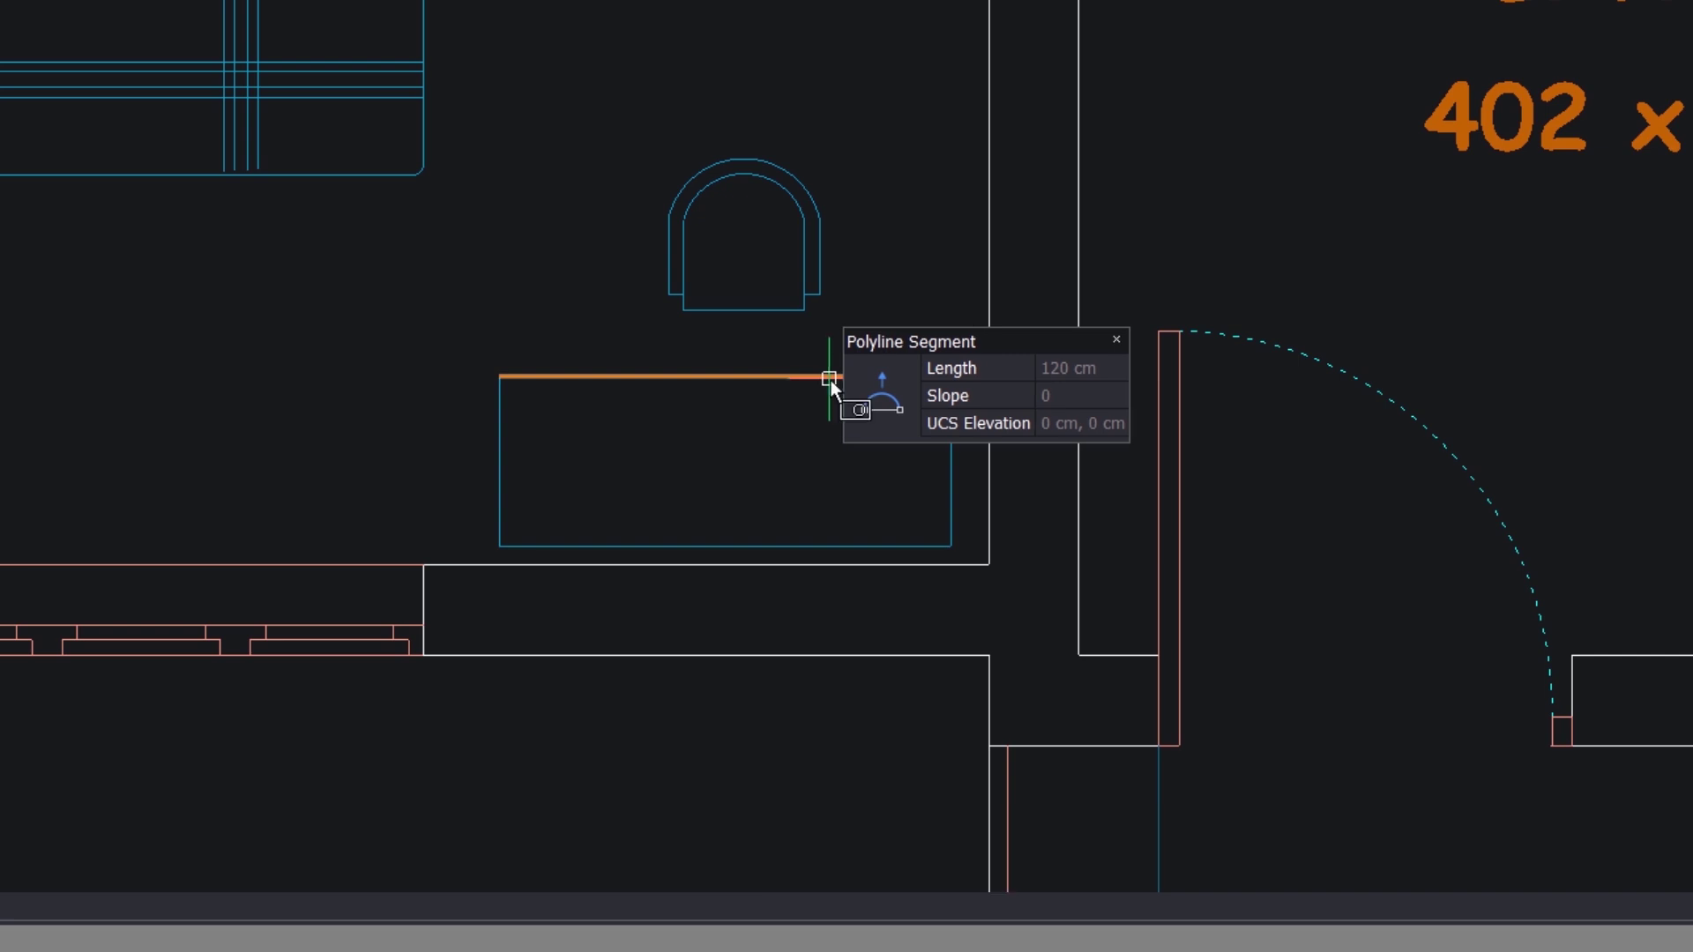
mouse_move(887, 399)
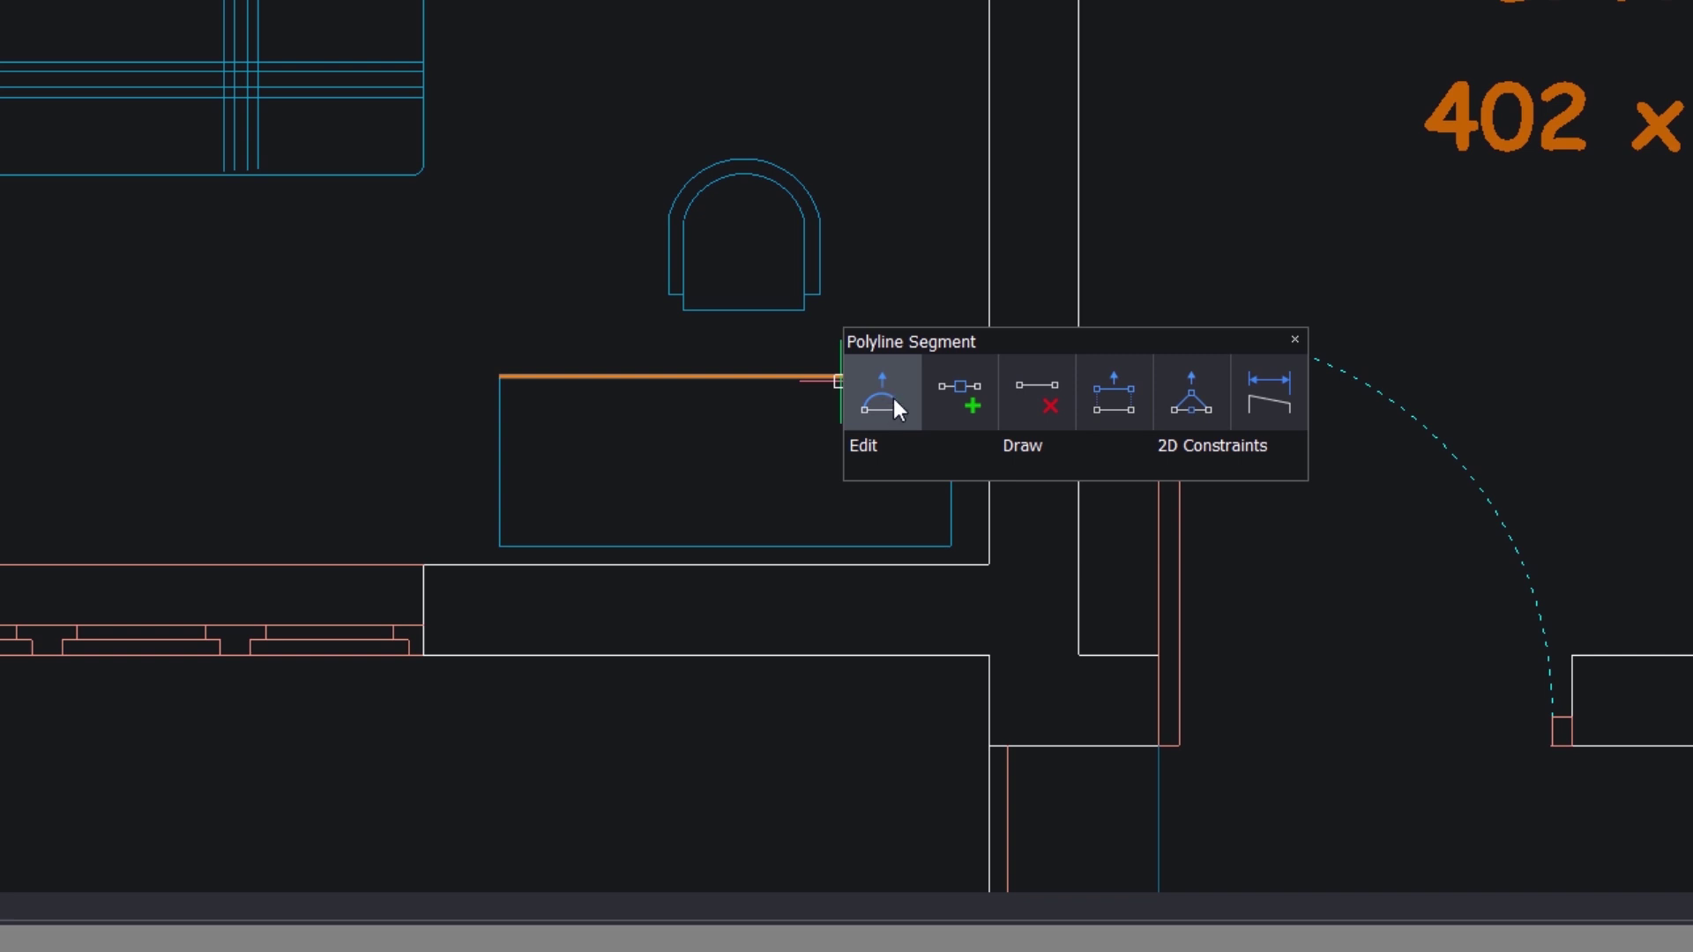
mouse_move(912, 455)
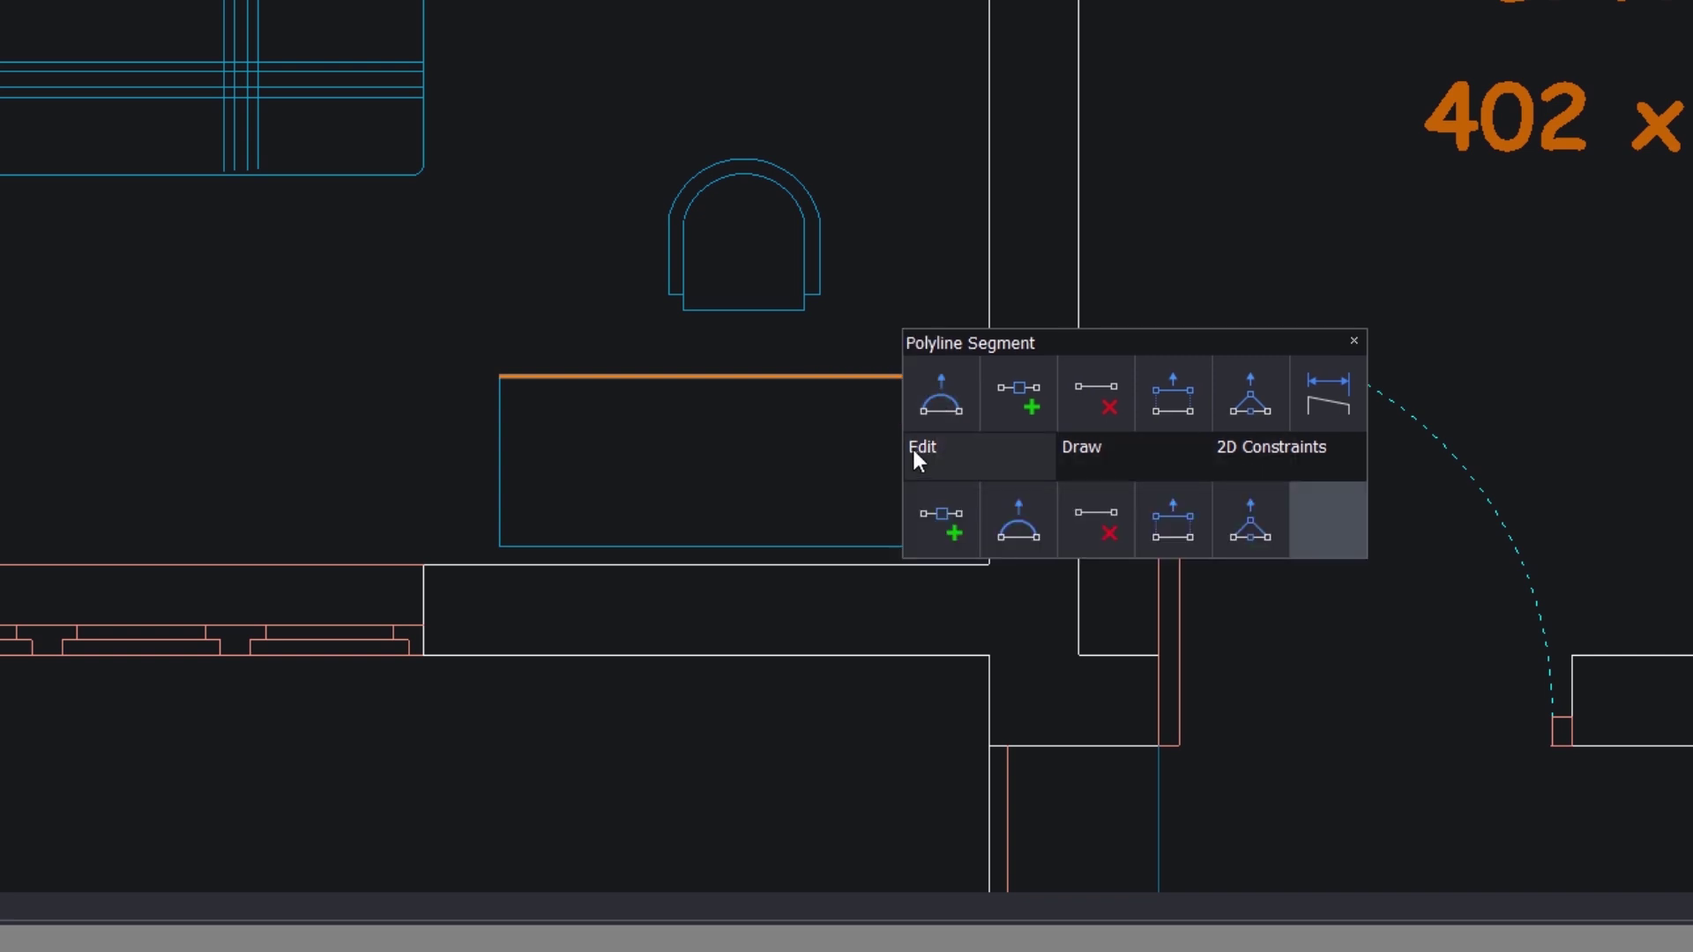
click(940, 532)
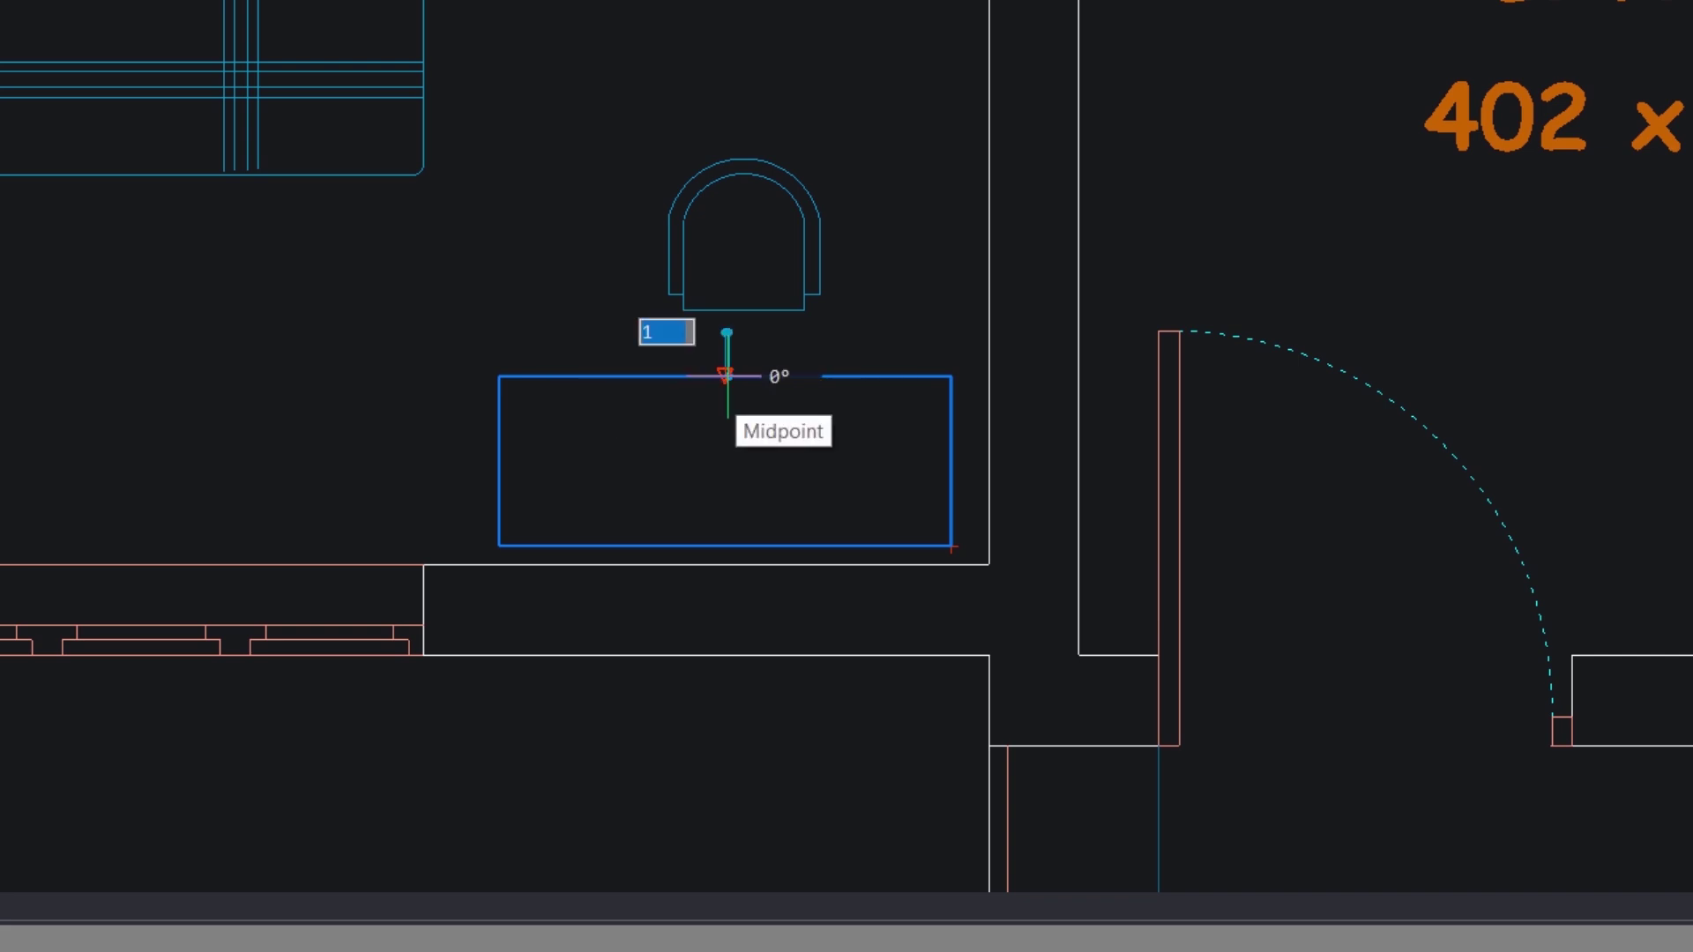
click(725, 375)
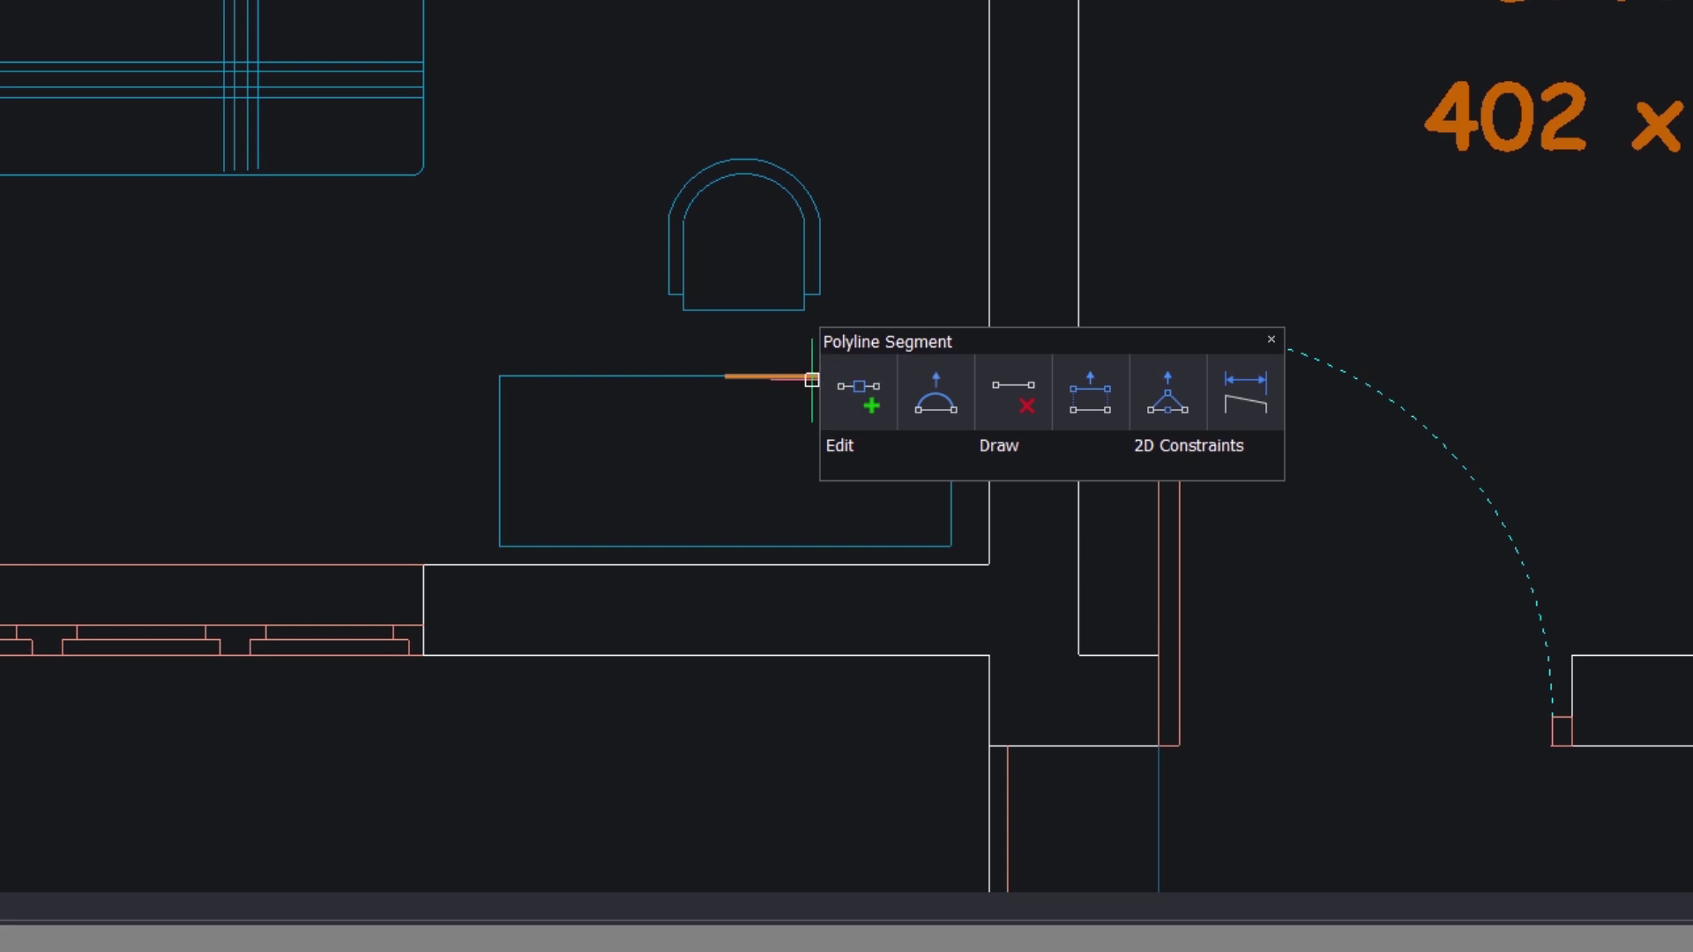
Step: Convert the right half of the desk rectangle's upper edge into an arc bulging outward beside the chair
click(834, 386)
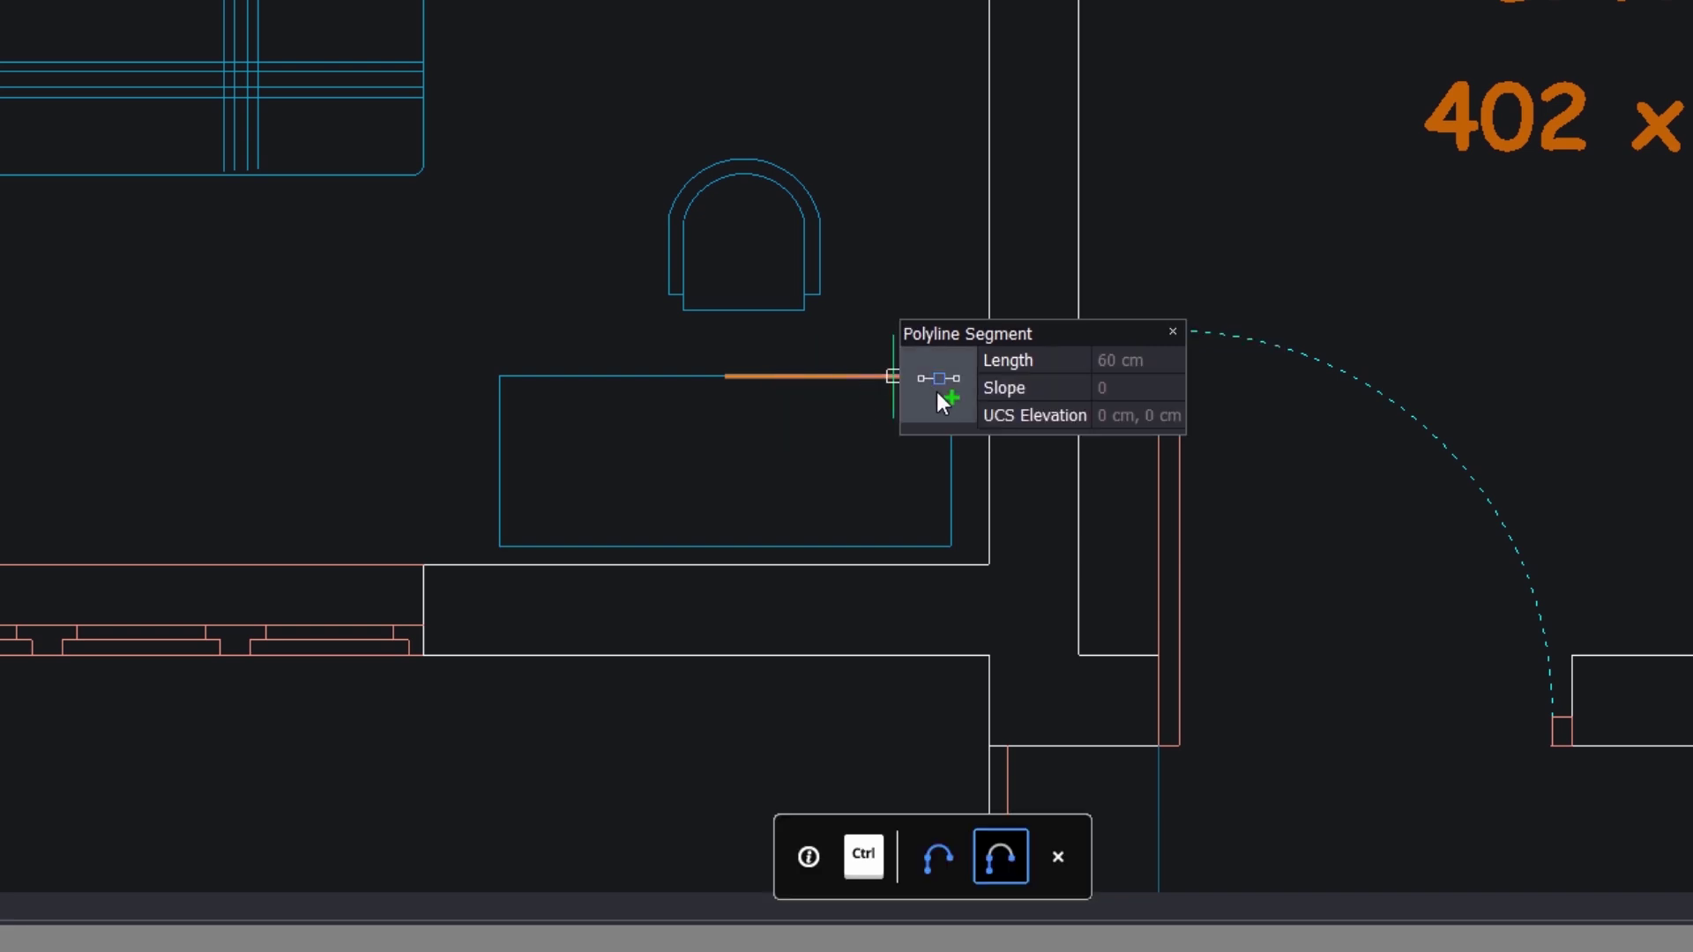
mouse_move(938, 390)
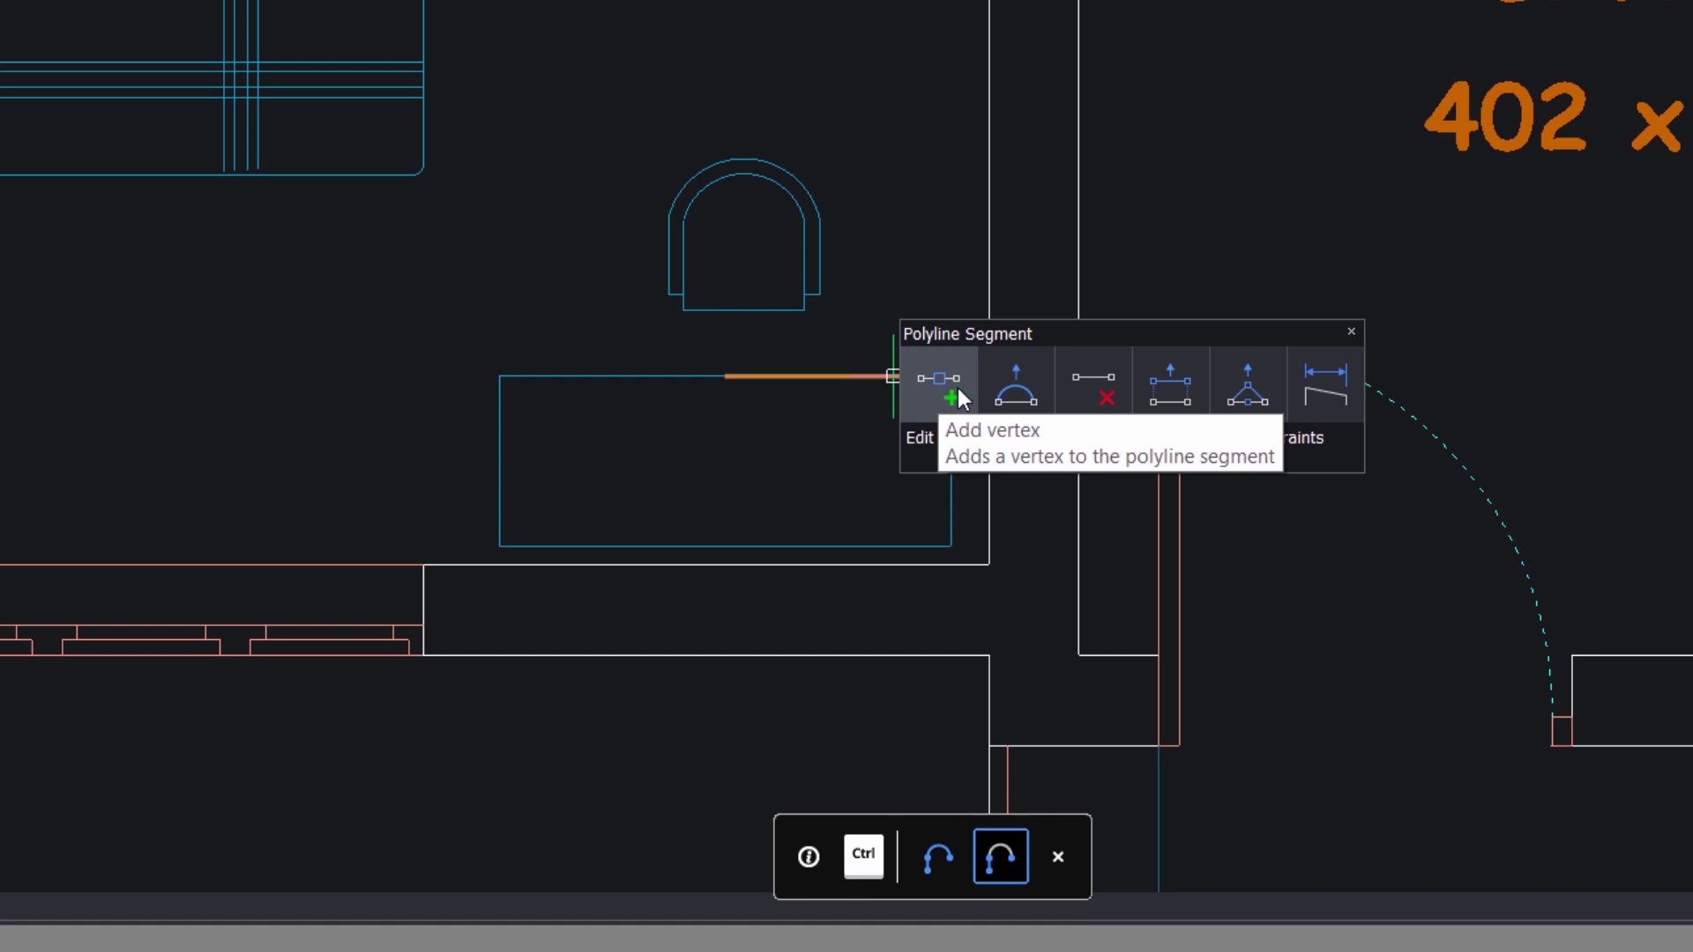
click(1021, 383)
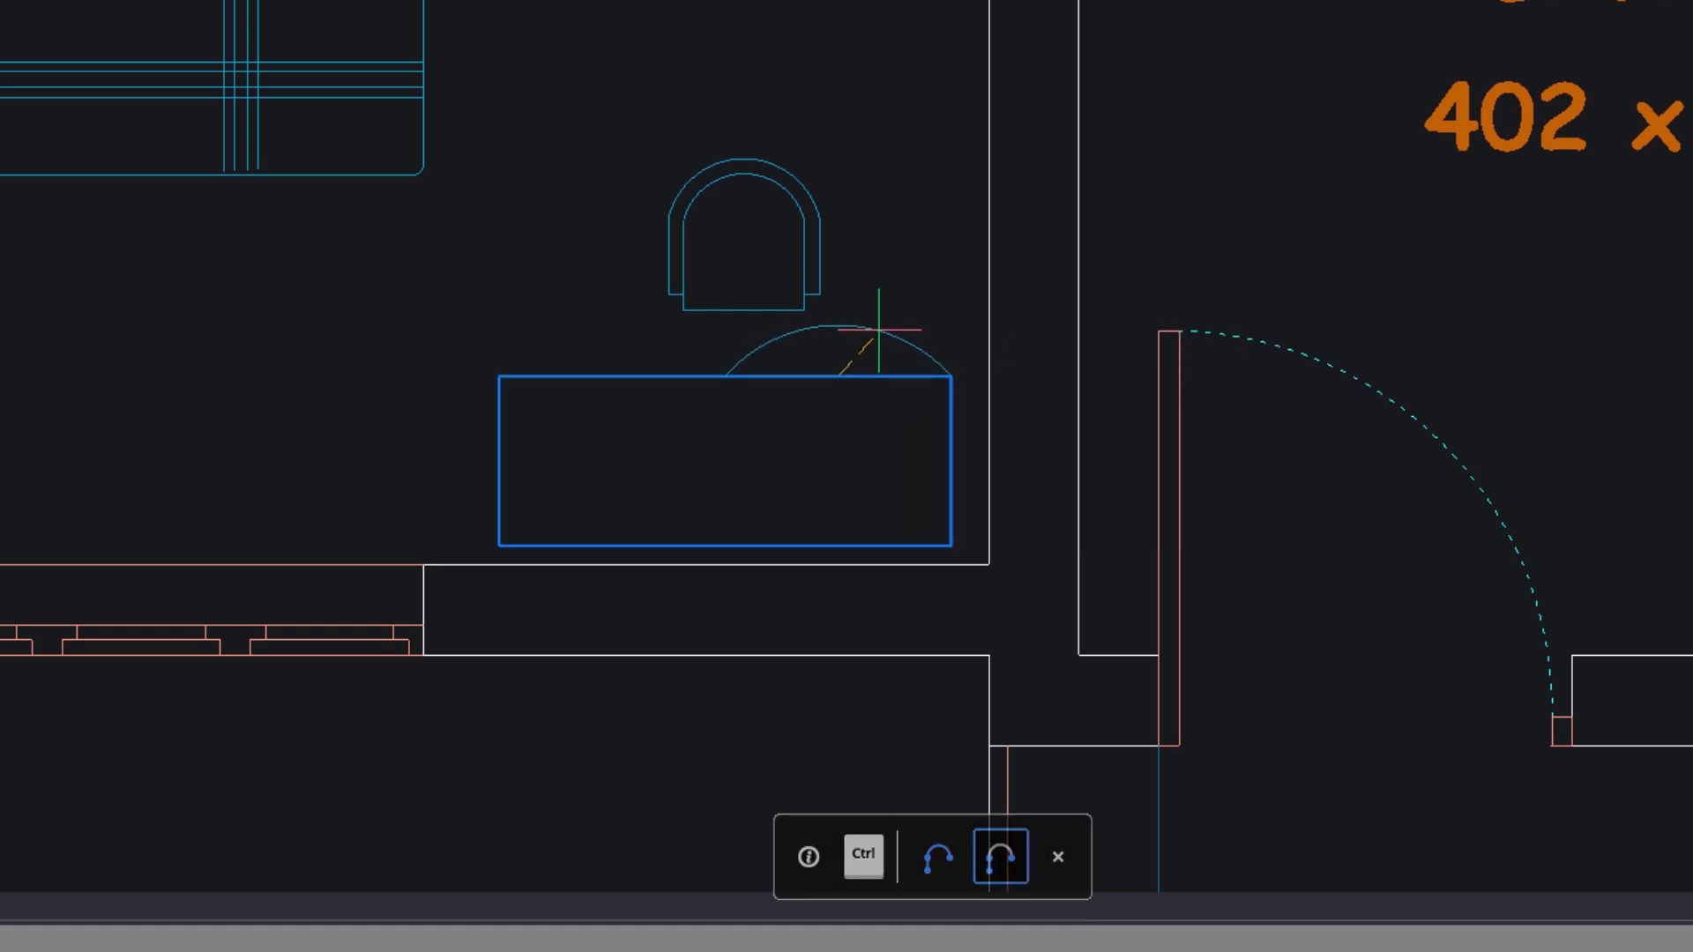
click(855, 323)
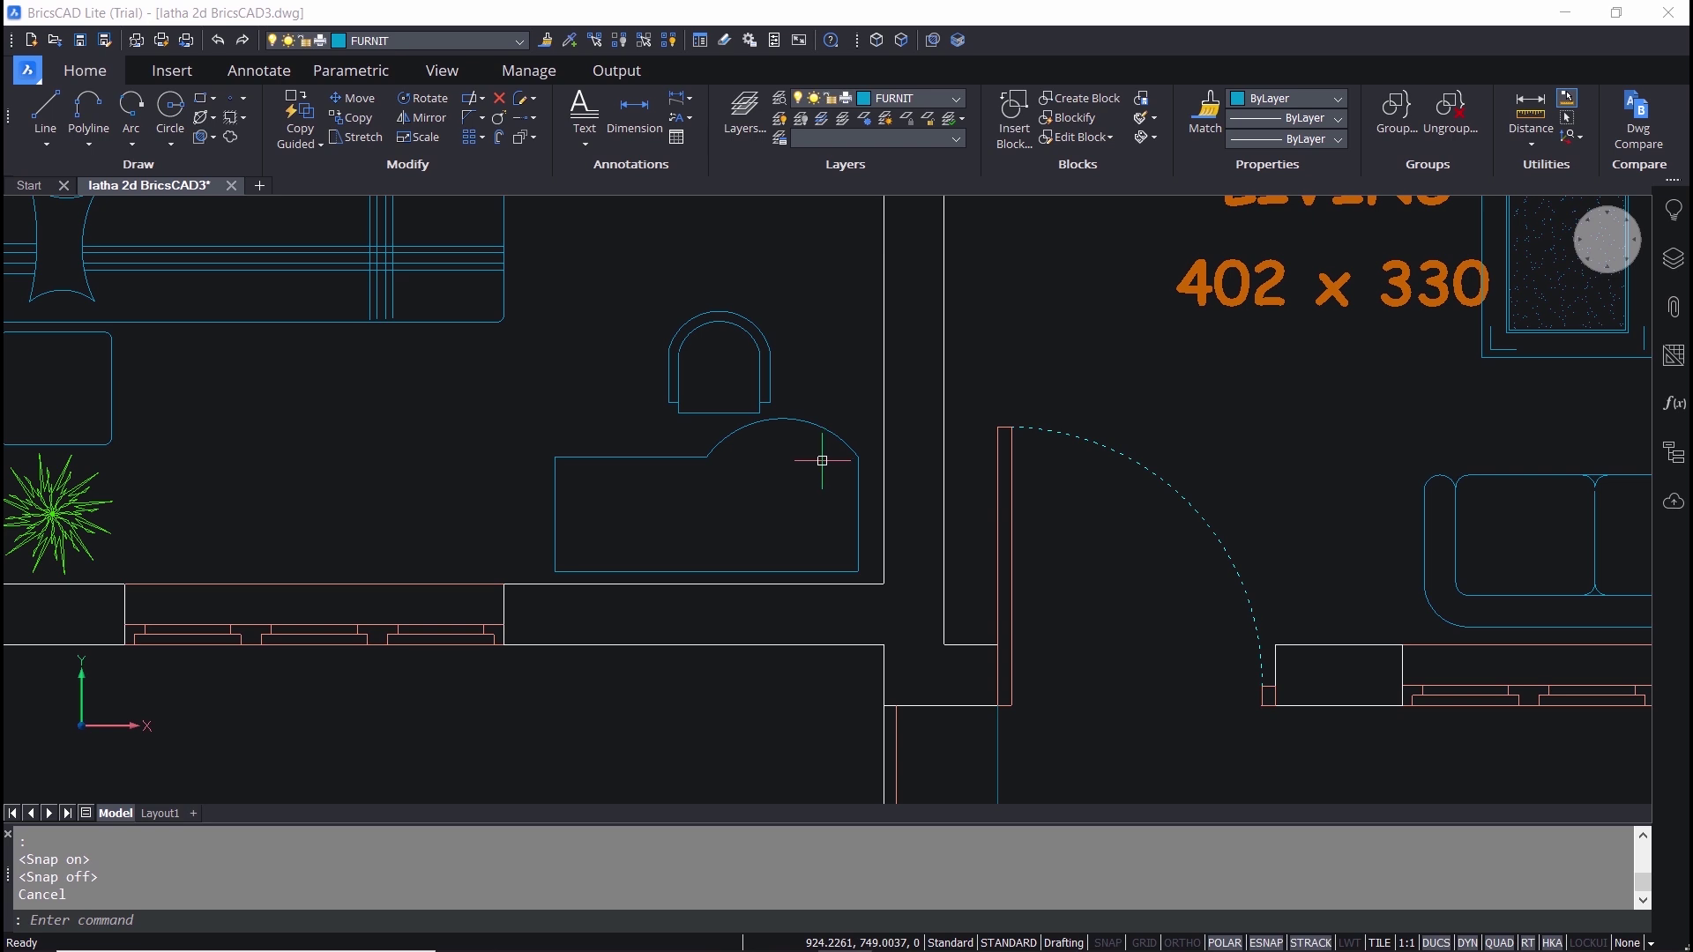
scroll(767, 489, down, 3)
scroll(753, 502, up, 3)
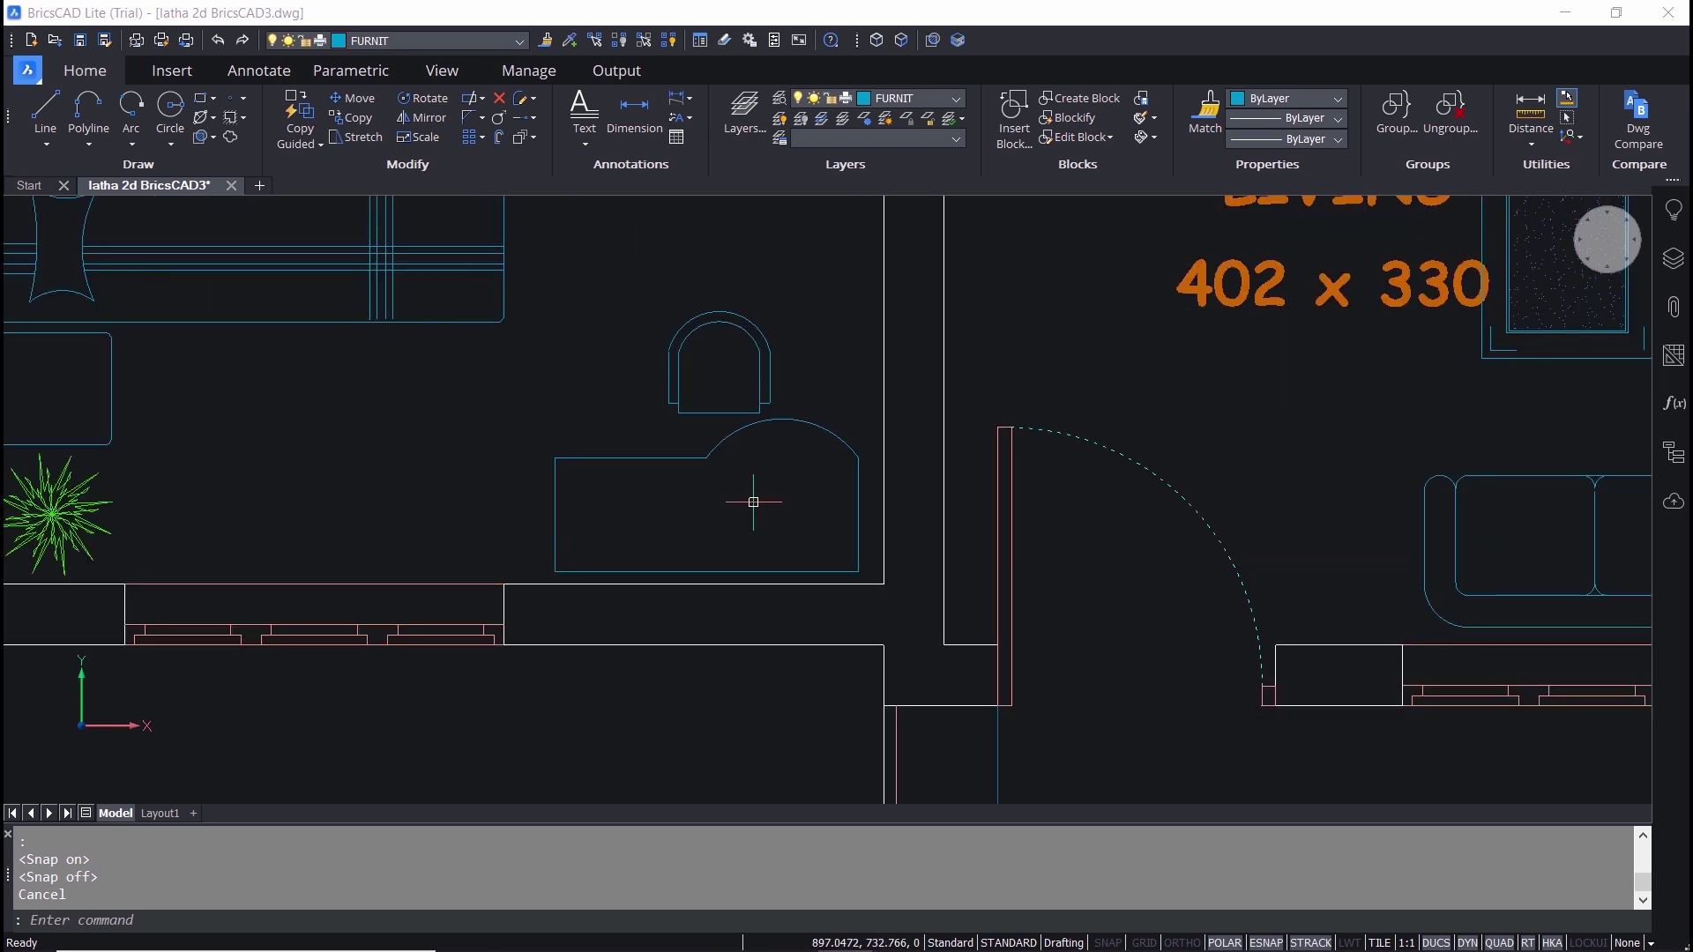
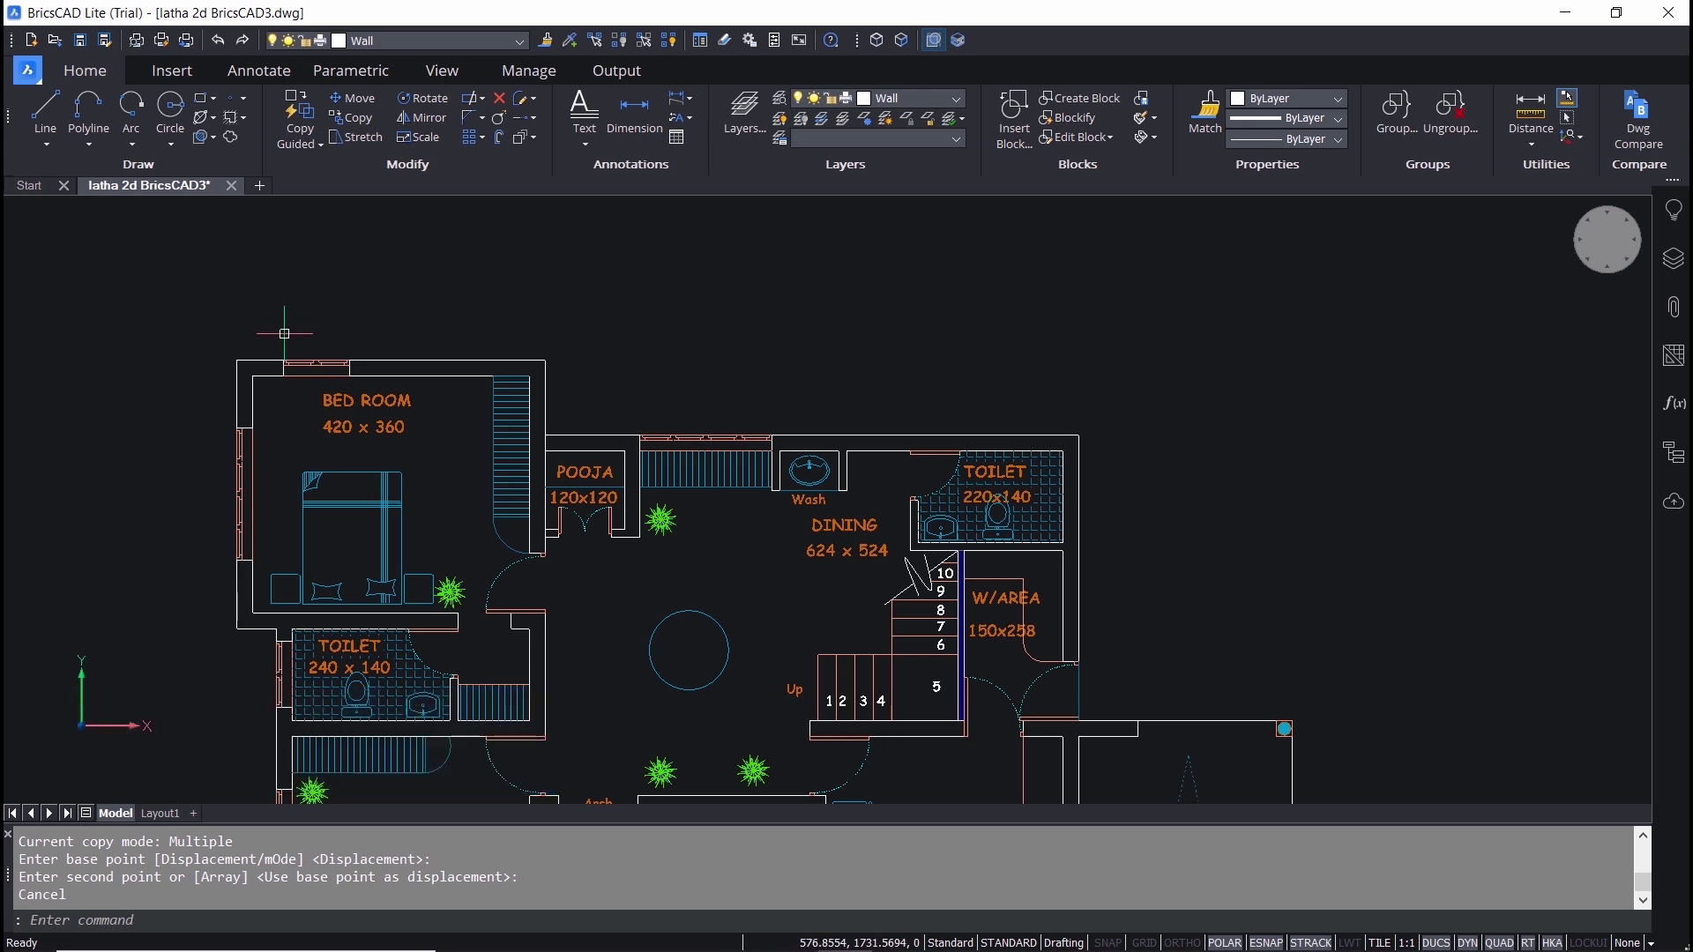
Step: Copy the upper bedroom's upper-wall window to the empty space outside the W/AREA's outer wall
scroll(284, 335, up, 1)
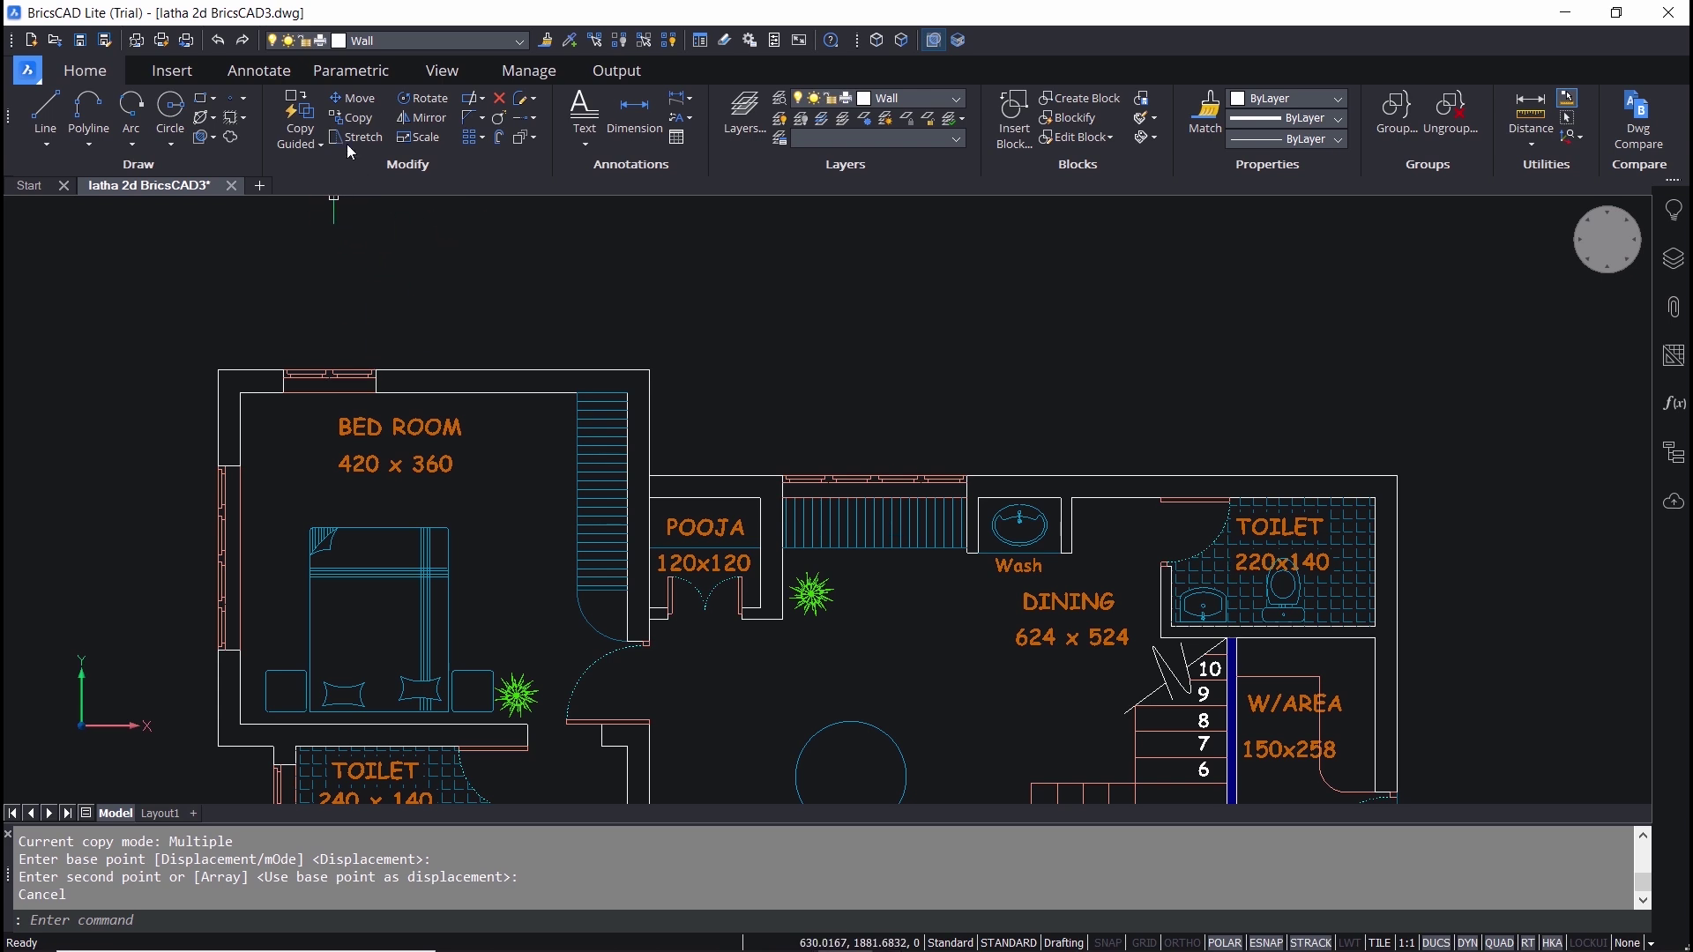
click(352, 118)
click(246, 331)
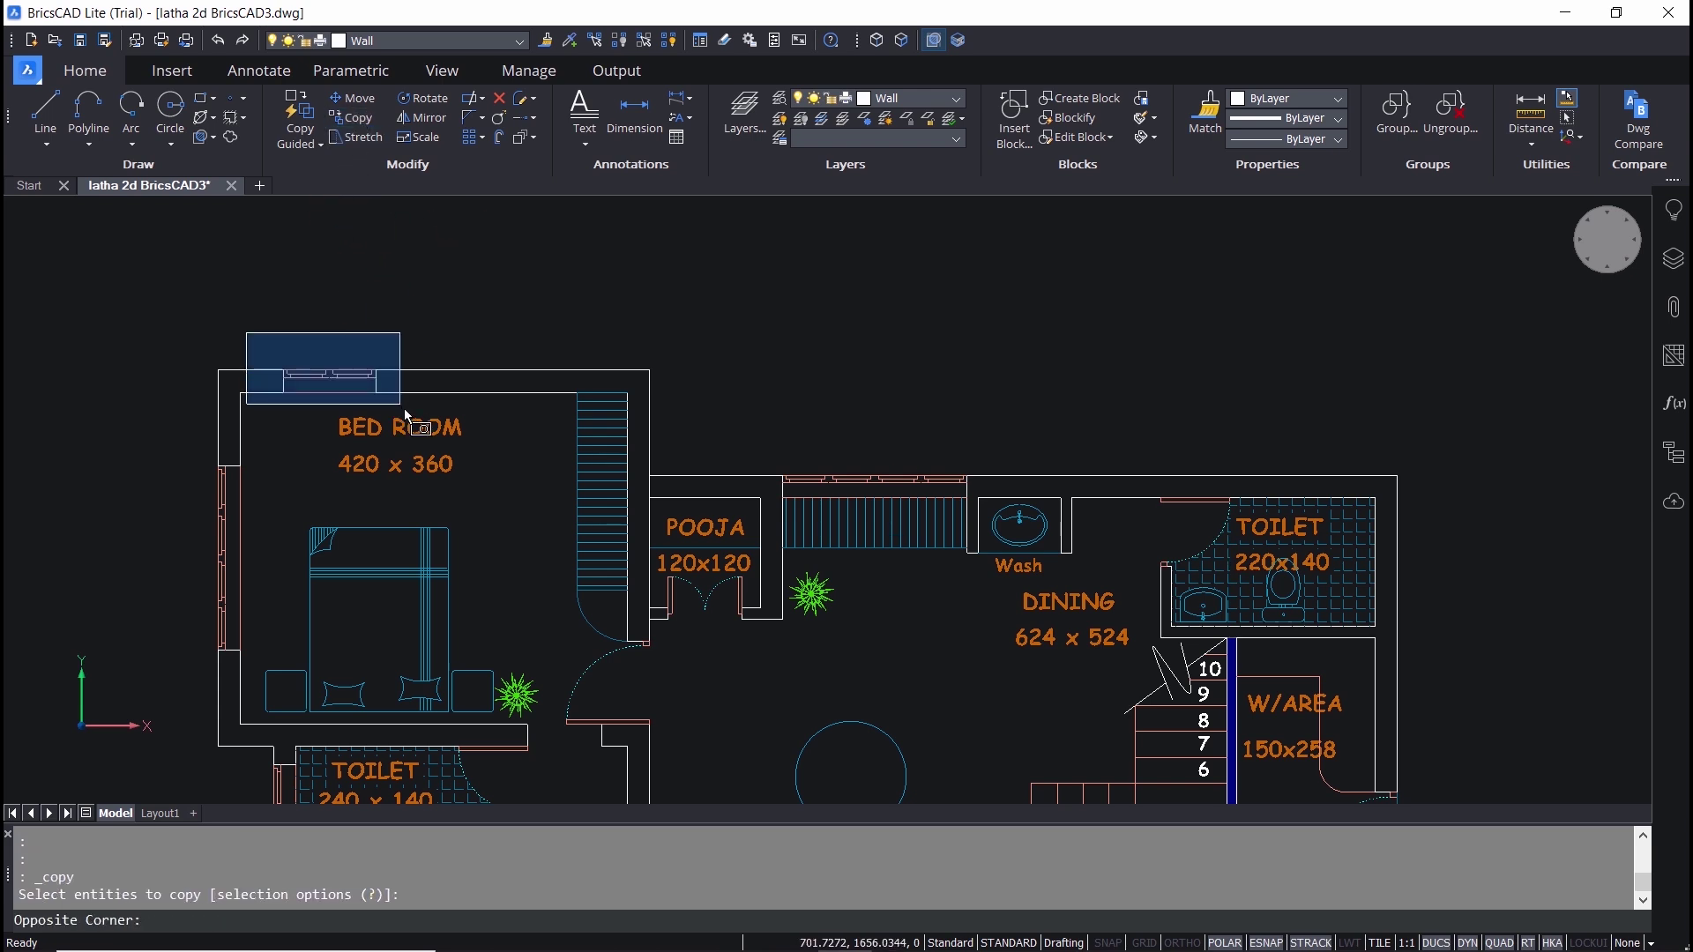
click(404, 410)
key(Return)
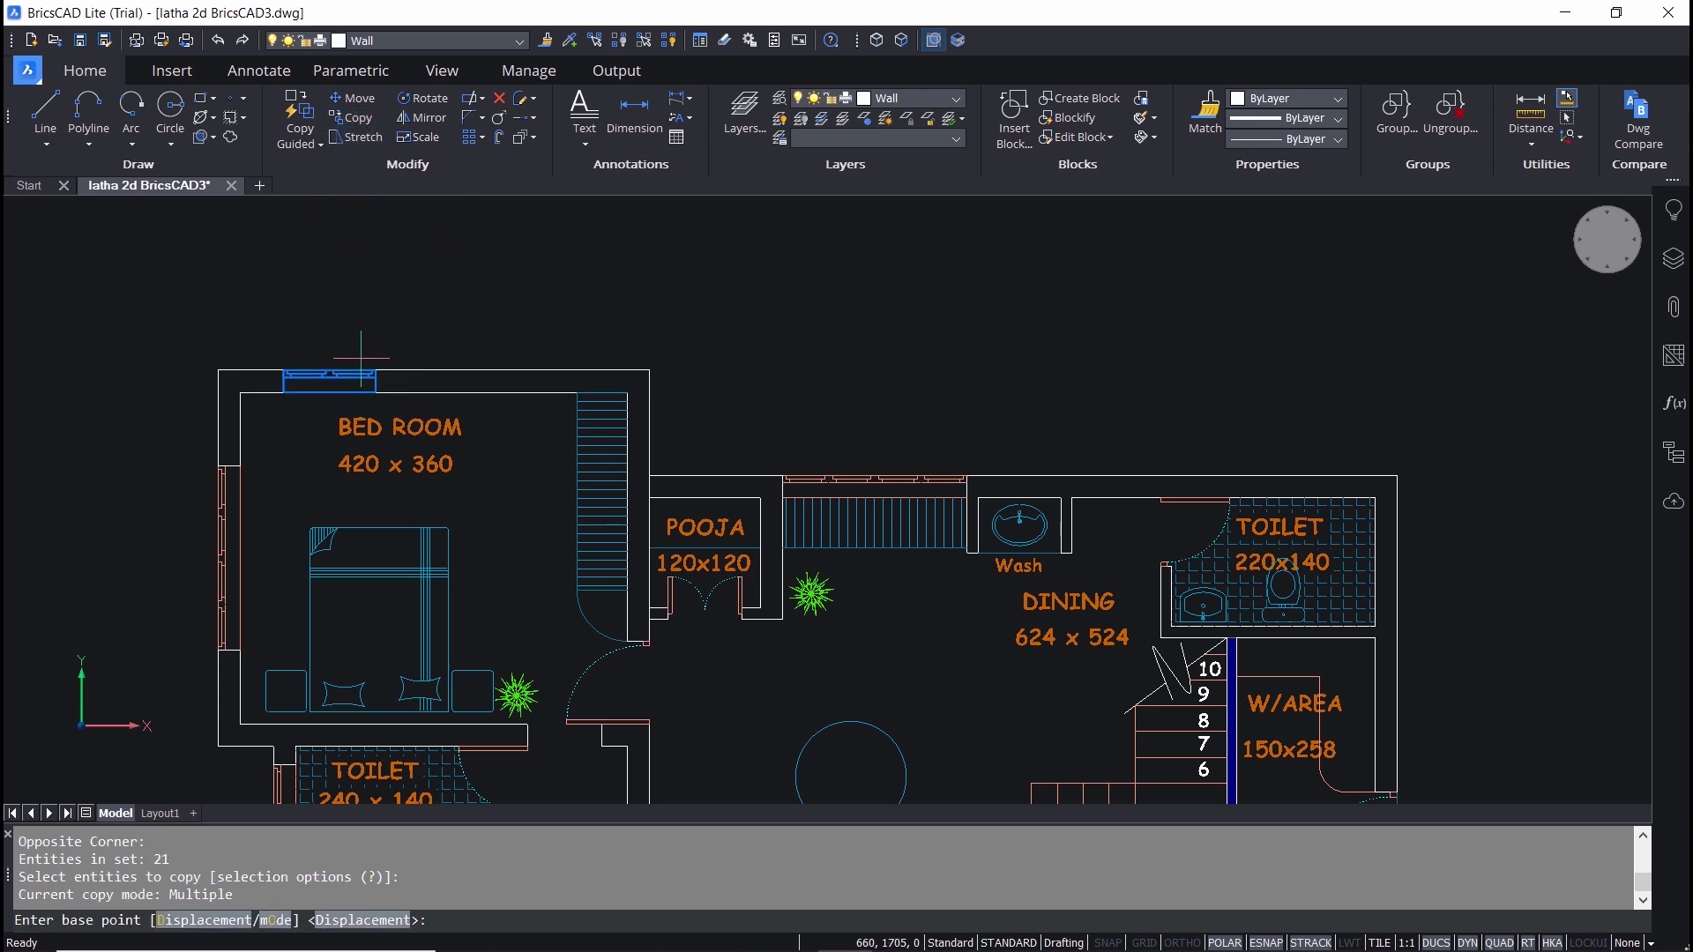
click(292, 397)
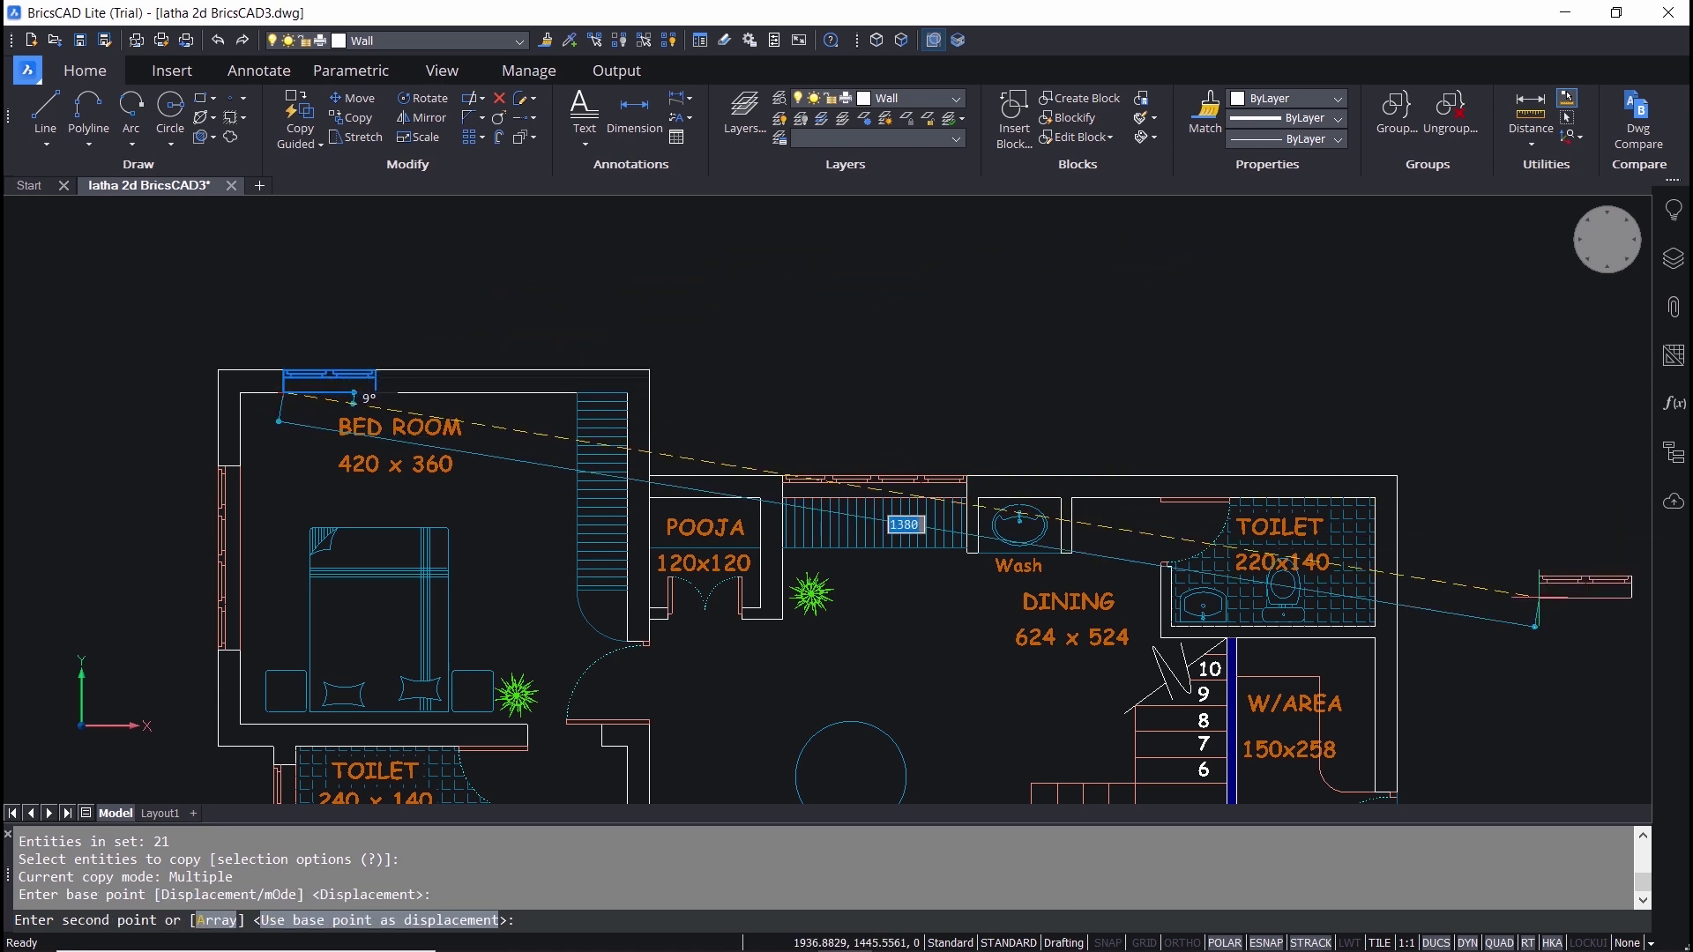
middle_drag(1327, 585, 833, 466)
click(950, 607)
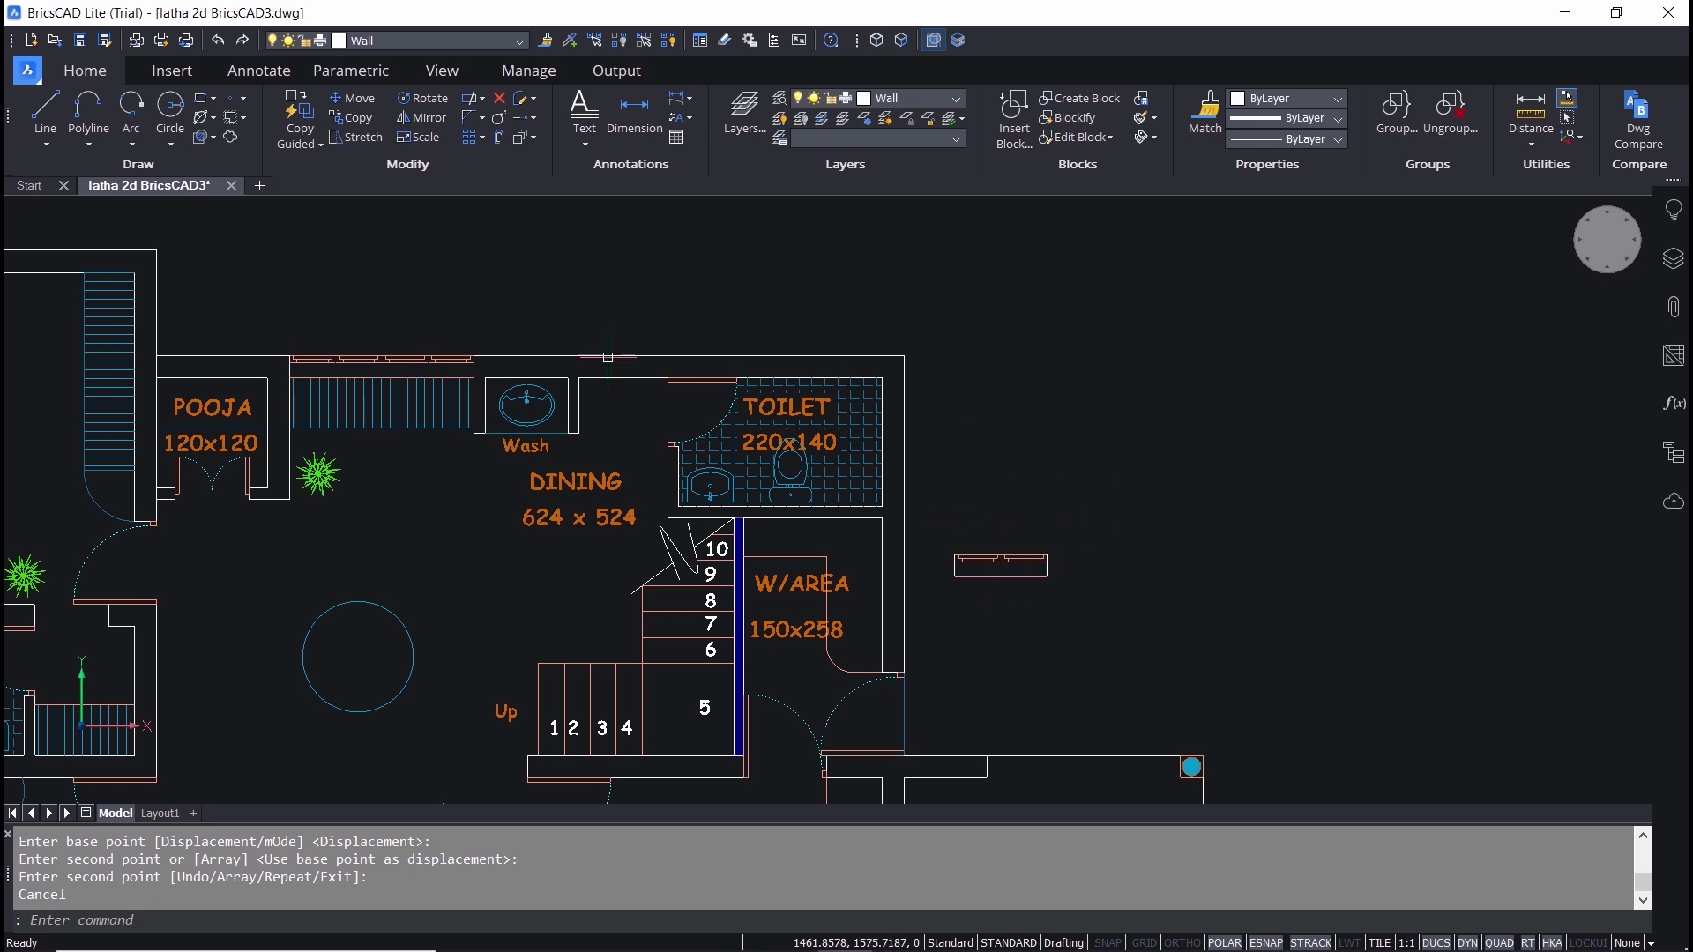
Step: Rotate the copied window to 270° about the midpoint of its long inner edge, with Ortho turned on
click(426, 99)
click(928, 501)
click(1087, 626)
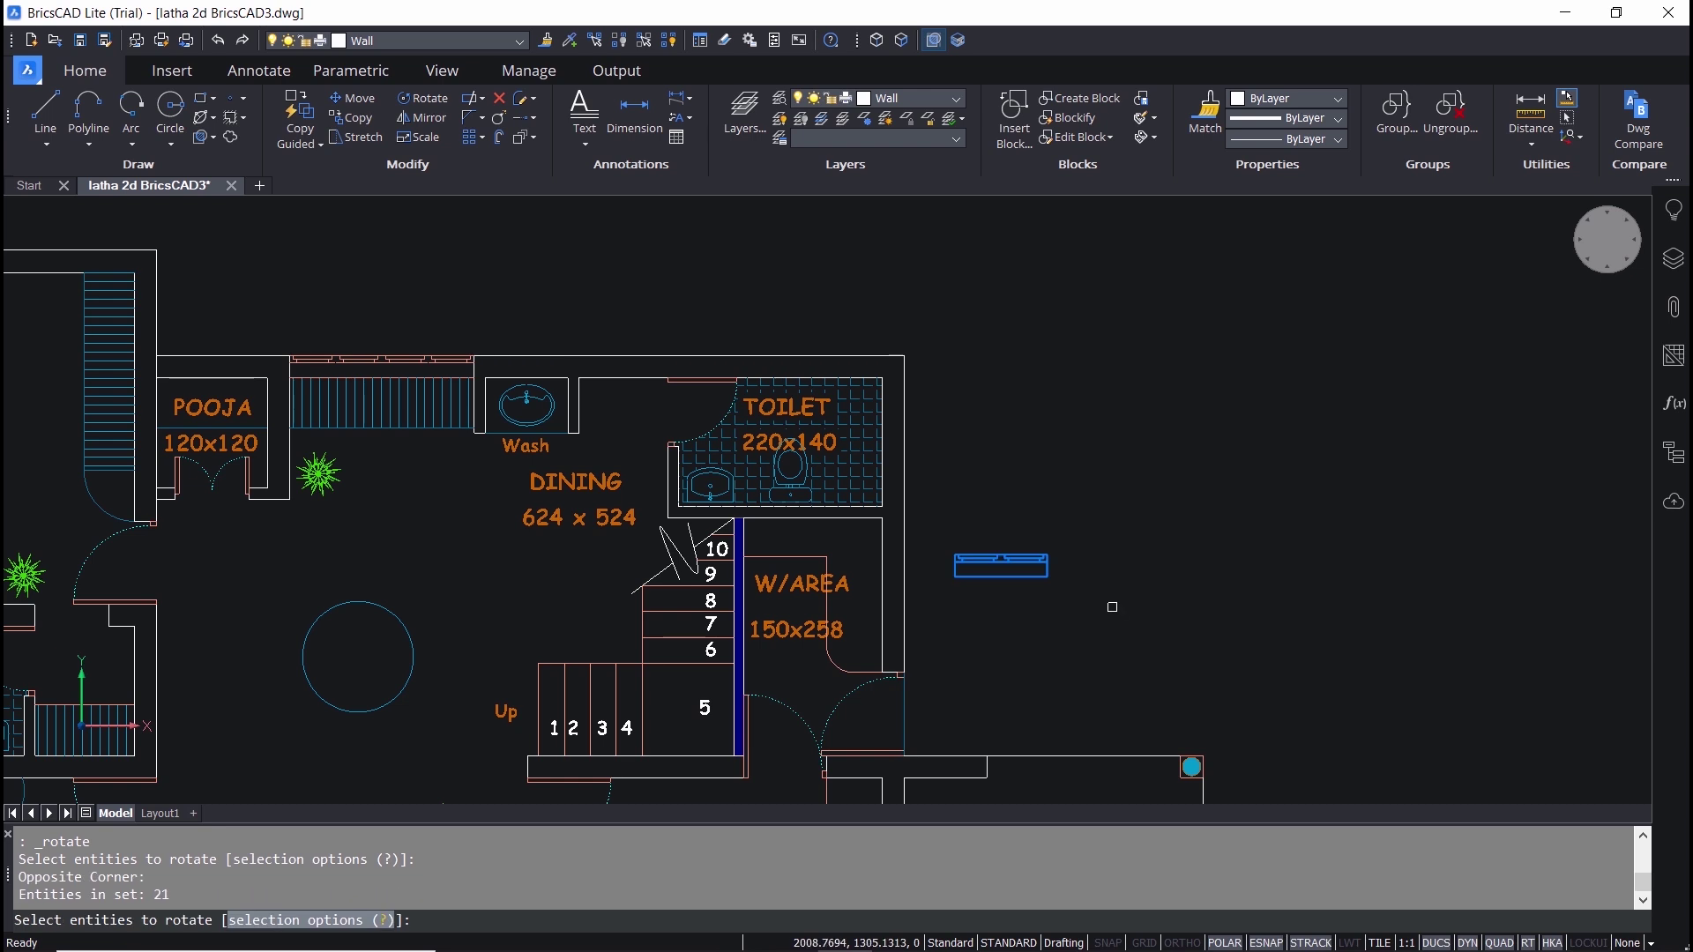
click(999, 584)
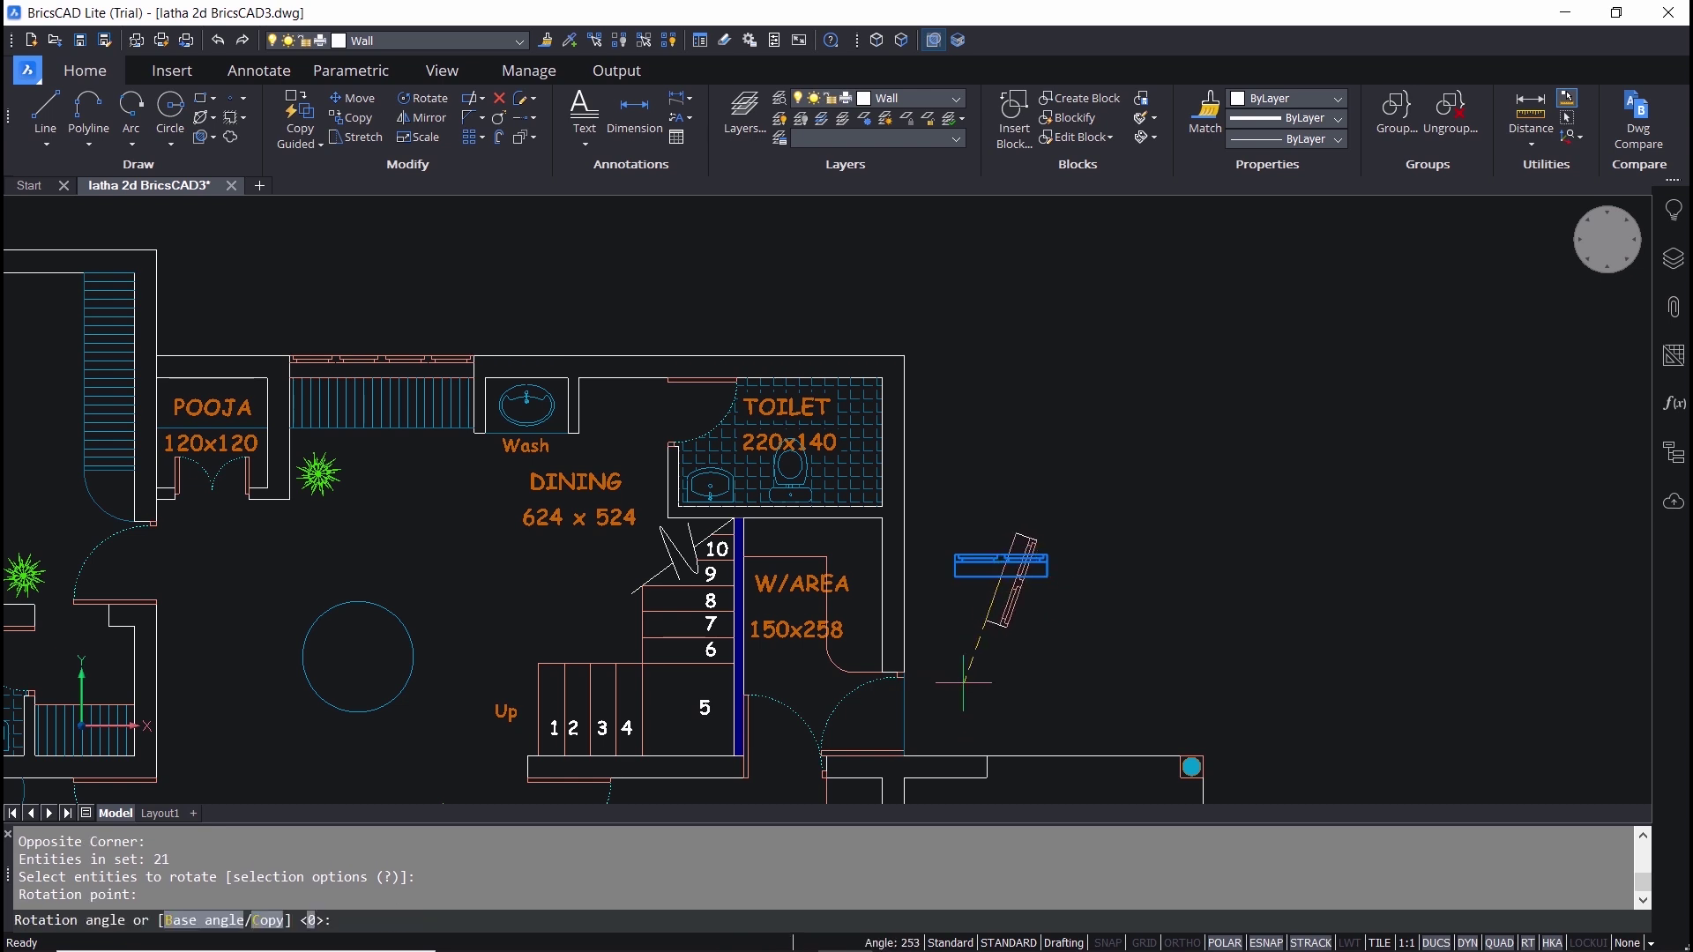
key(F8)
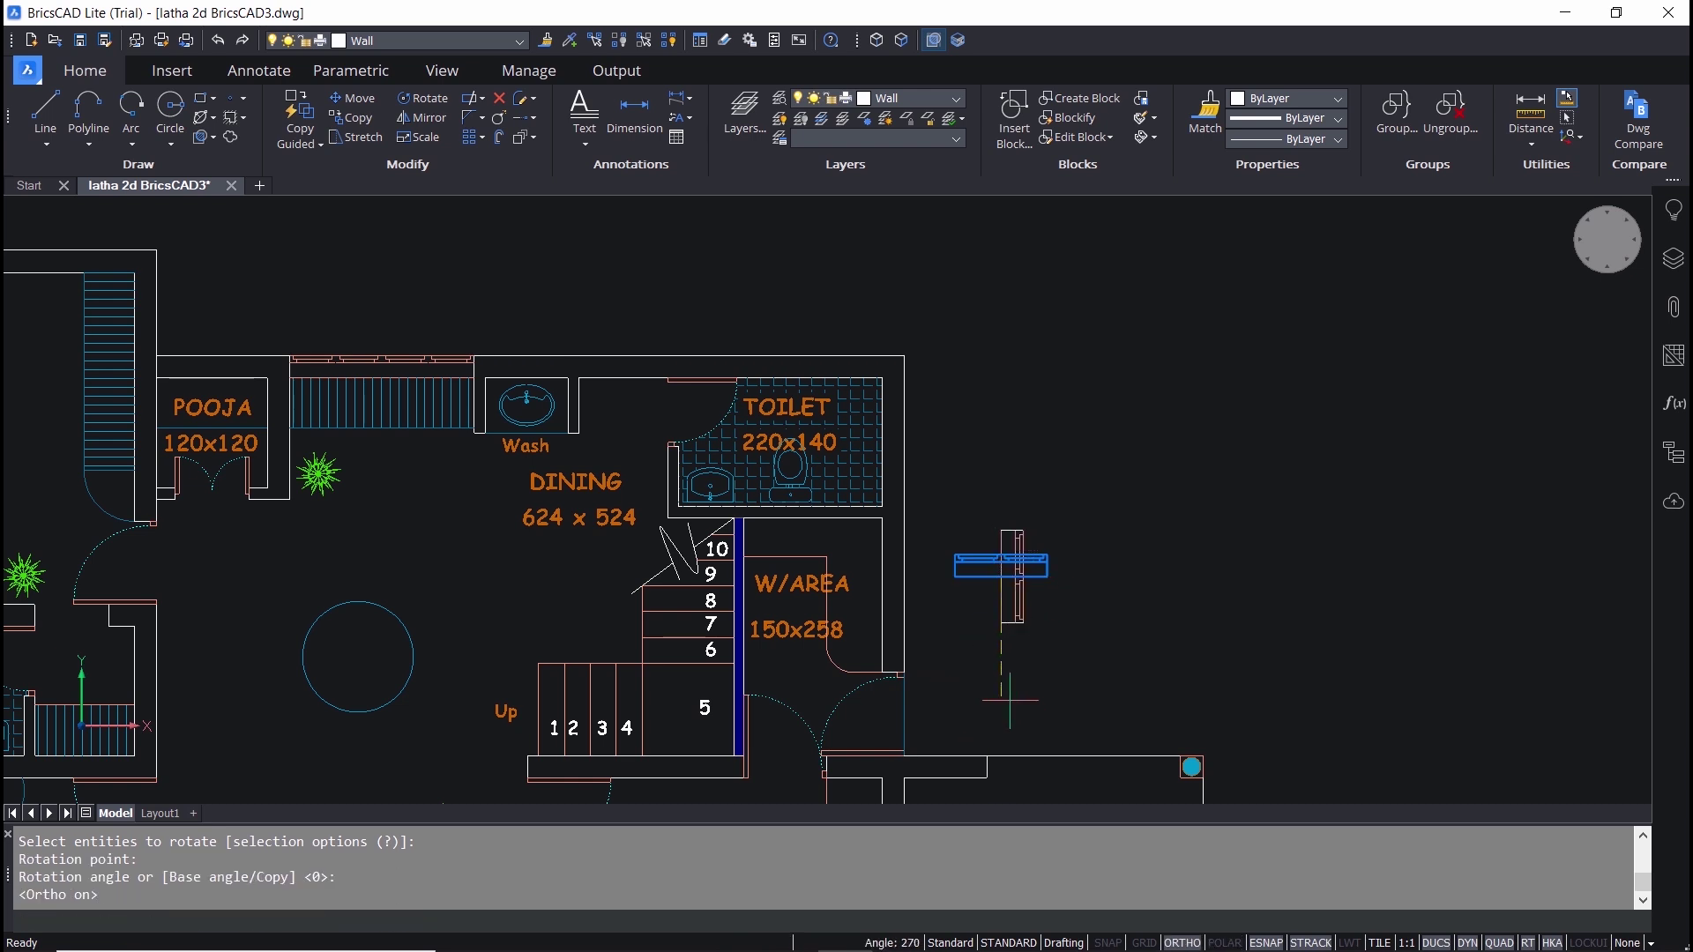
click(1014, 710)
Step: Try to move the rotated window from its edge midpoint horizontally into the W/AREA's outer wall
text(m)
key(Return)
click(969, 503)
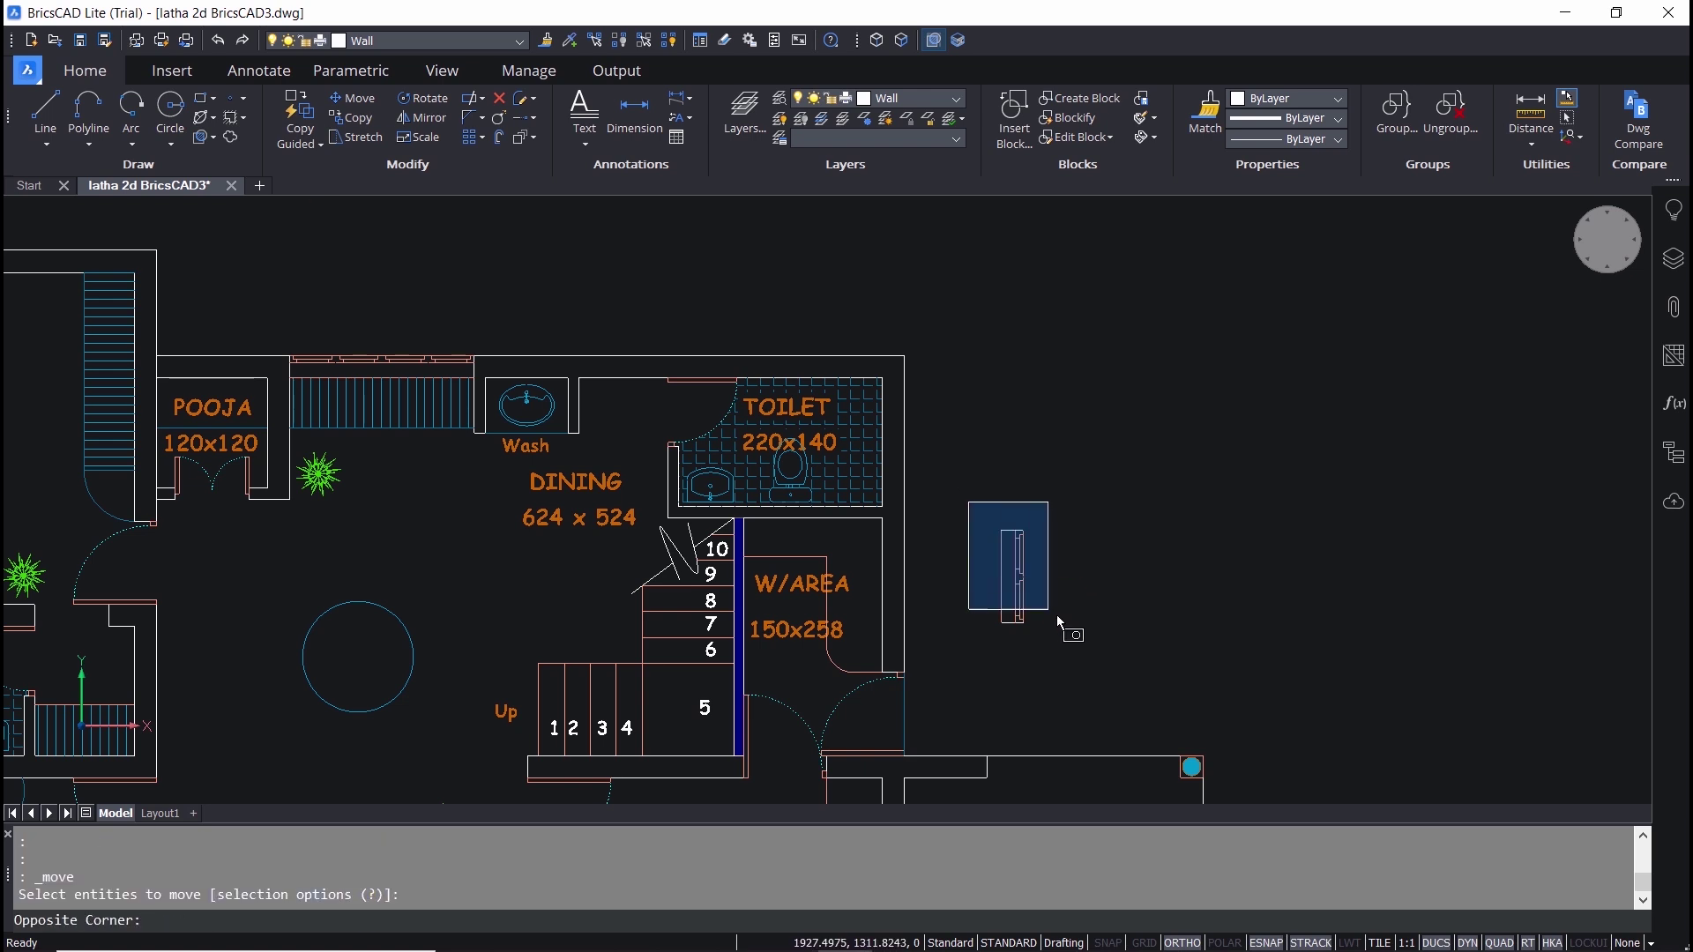
click(1065, 629)
key(Return)
click(1000, 582)
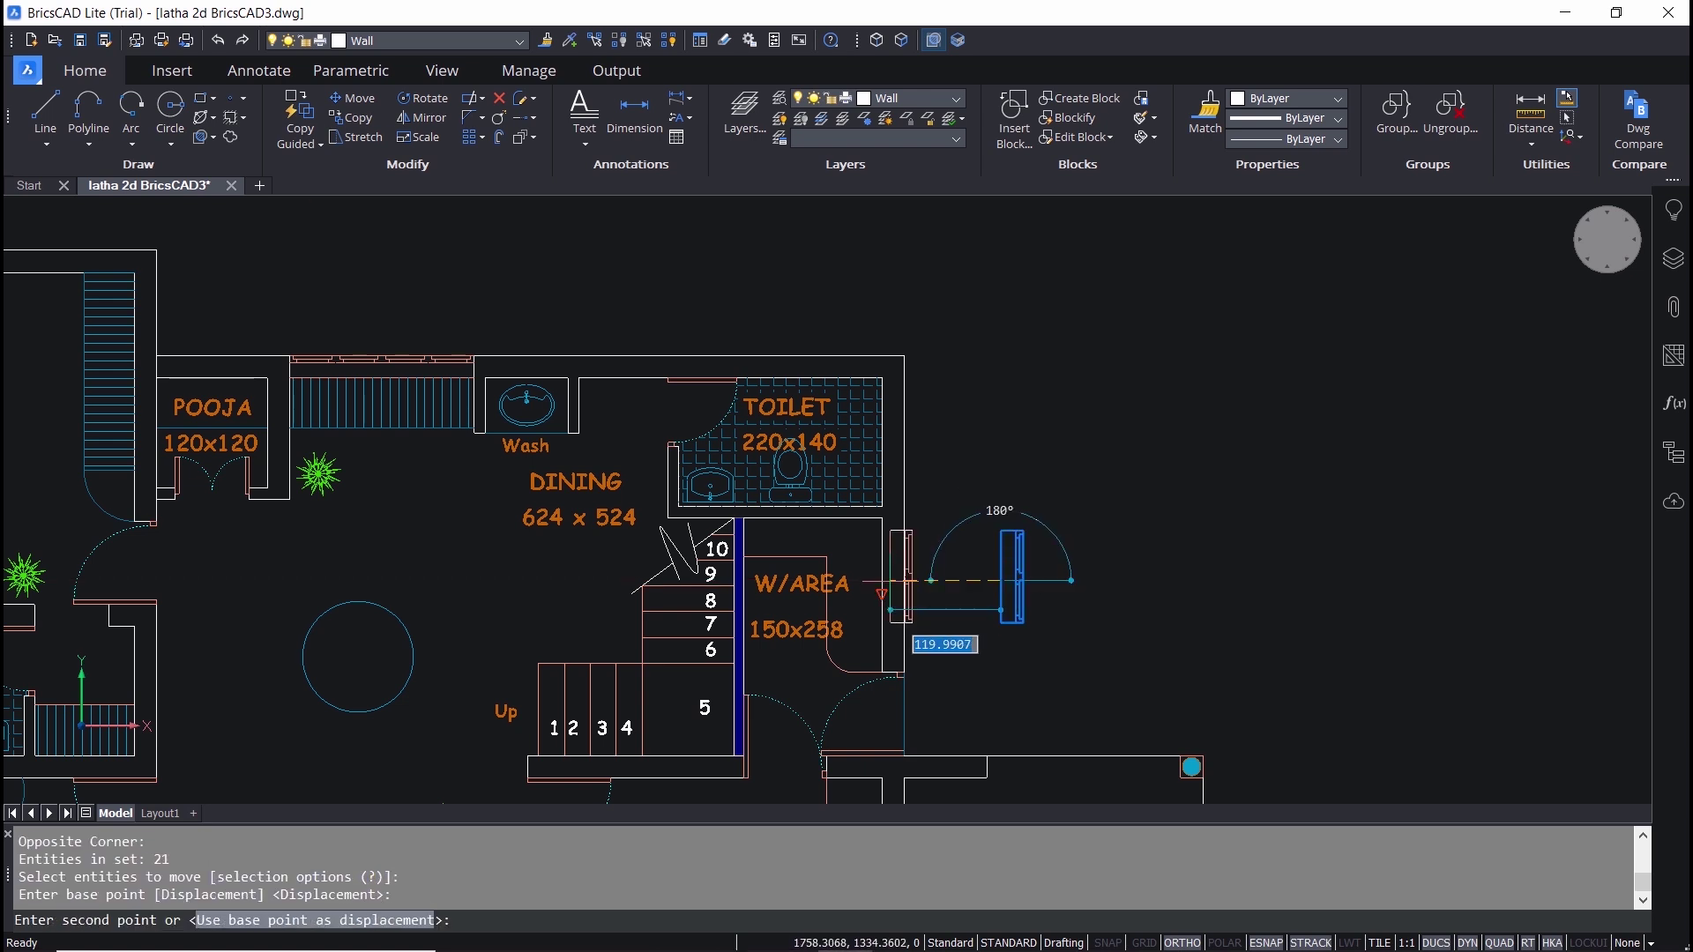
Step: Abandon the move and undo the window's rotation and copy
key(Escape)
text(u)
key(Return)
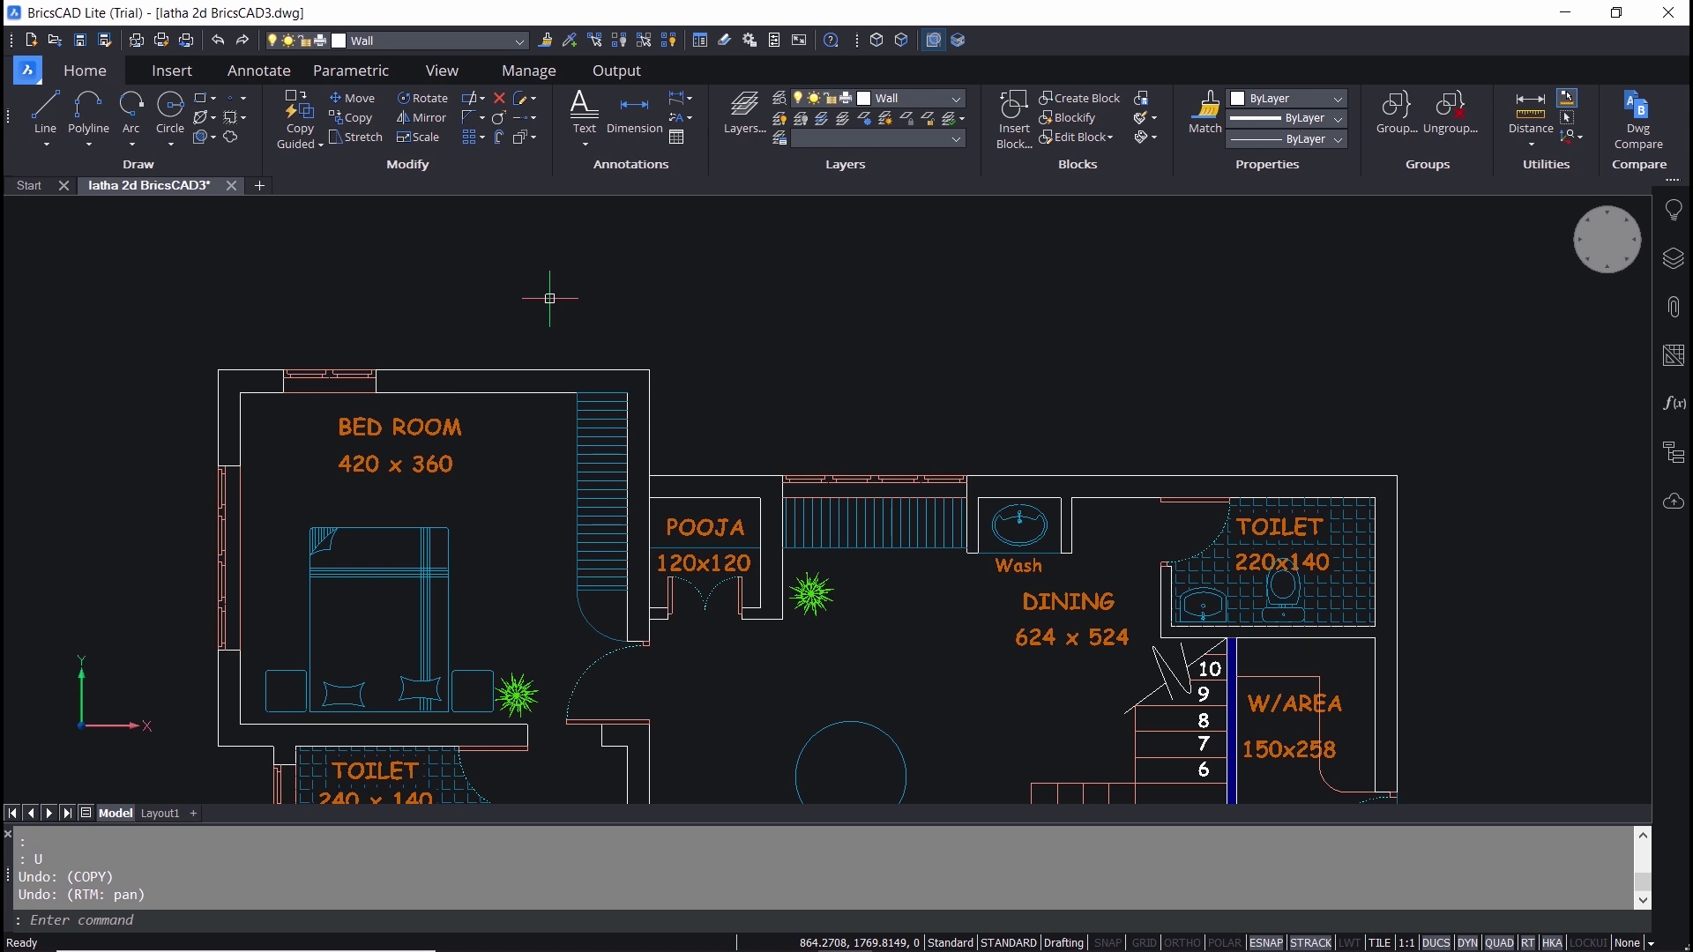
Step: Copy Guided the 420 x 360 bedroom's upper-wall window into the same wall, about 241 units from the wall's outer left corner
click(301, 137)
click(323, 176)
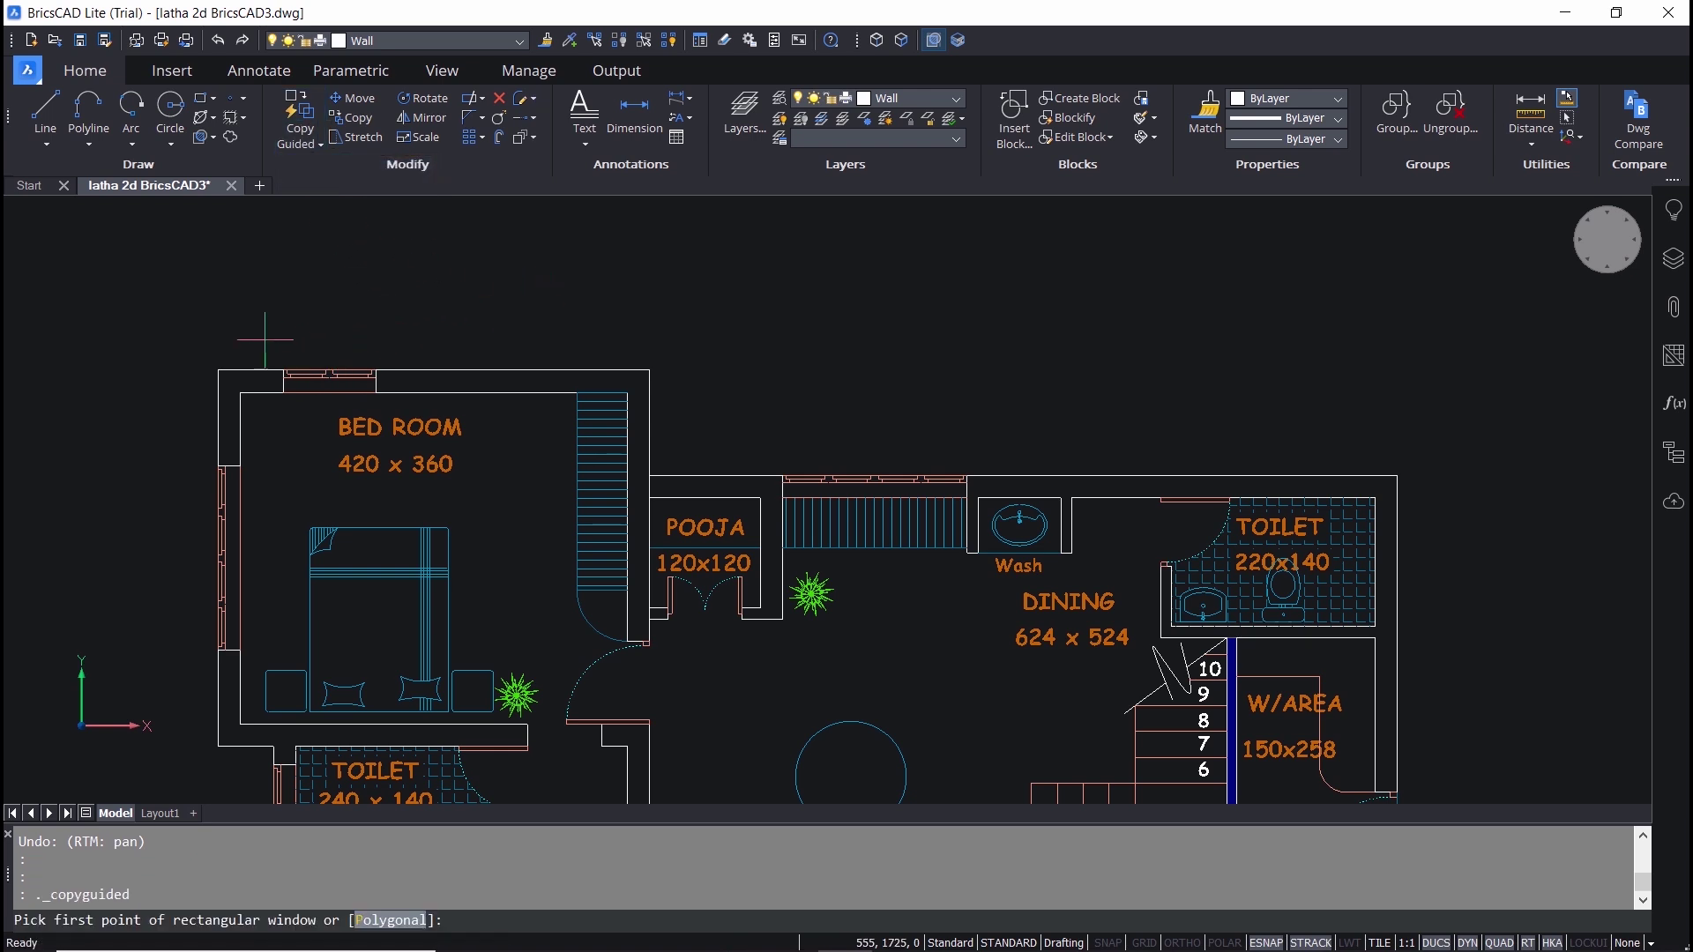
scroll(255, 339, up, 3)
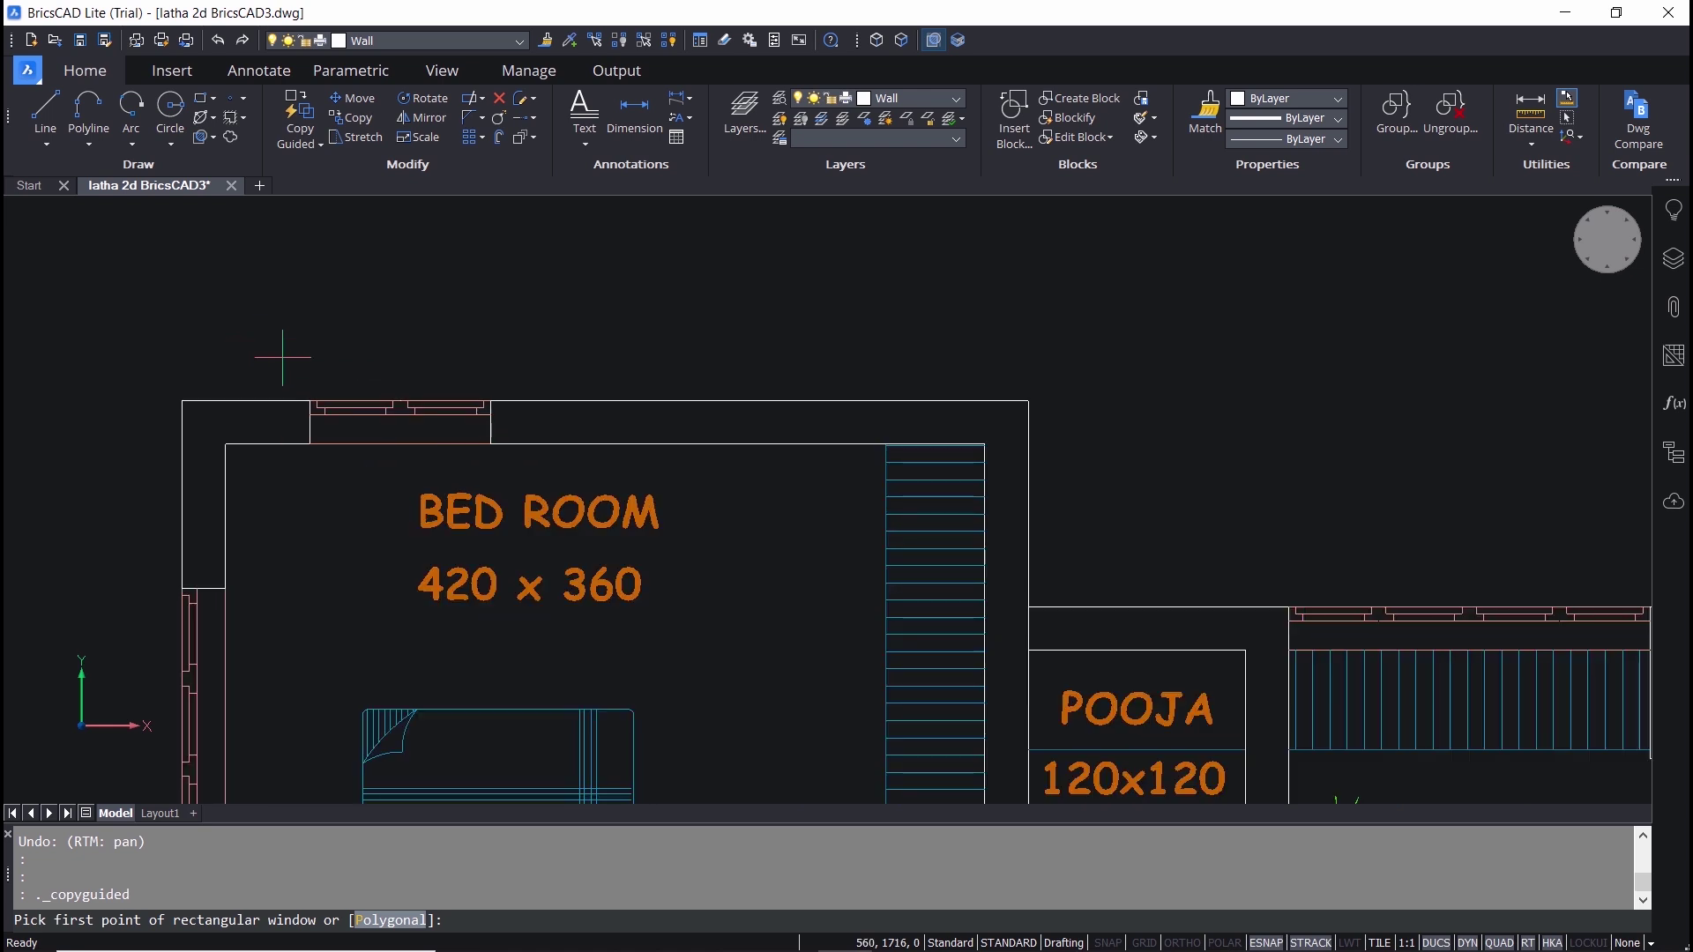
click(282, 357)
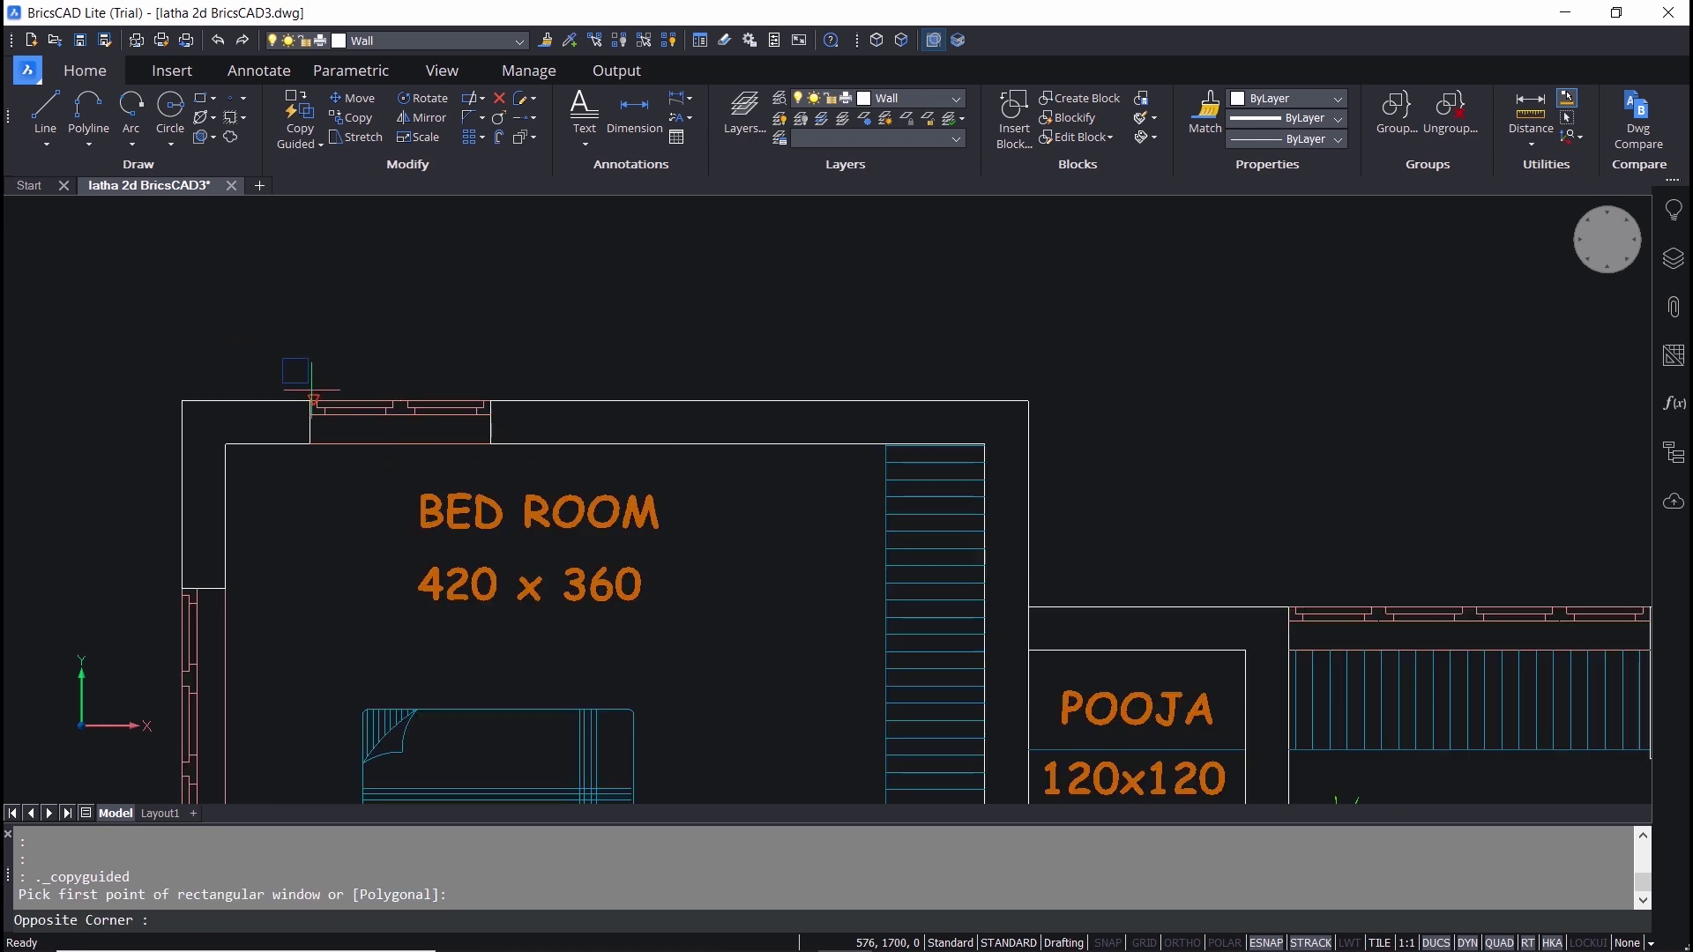
click(517, 470)
scroll(344, 383, up, 2)
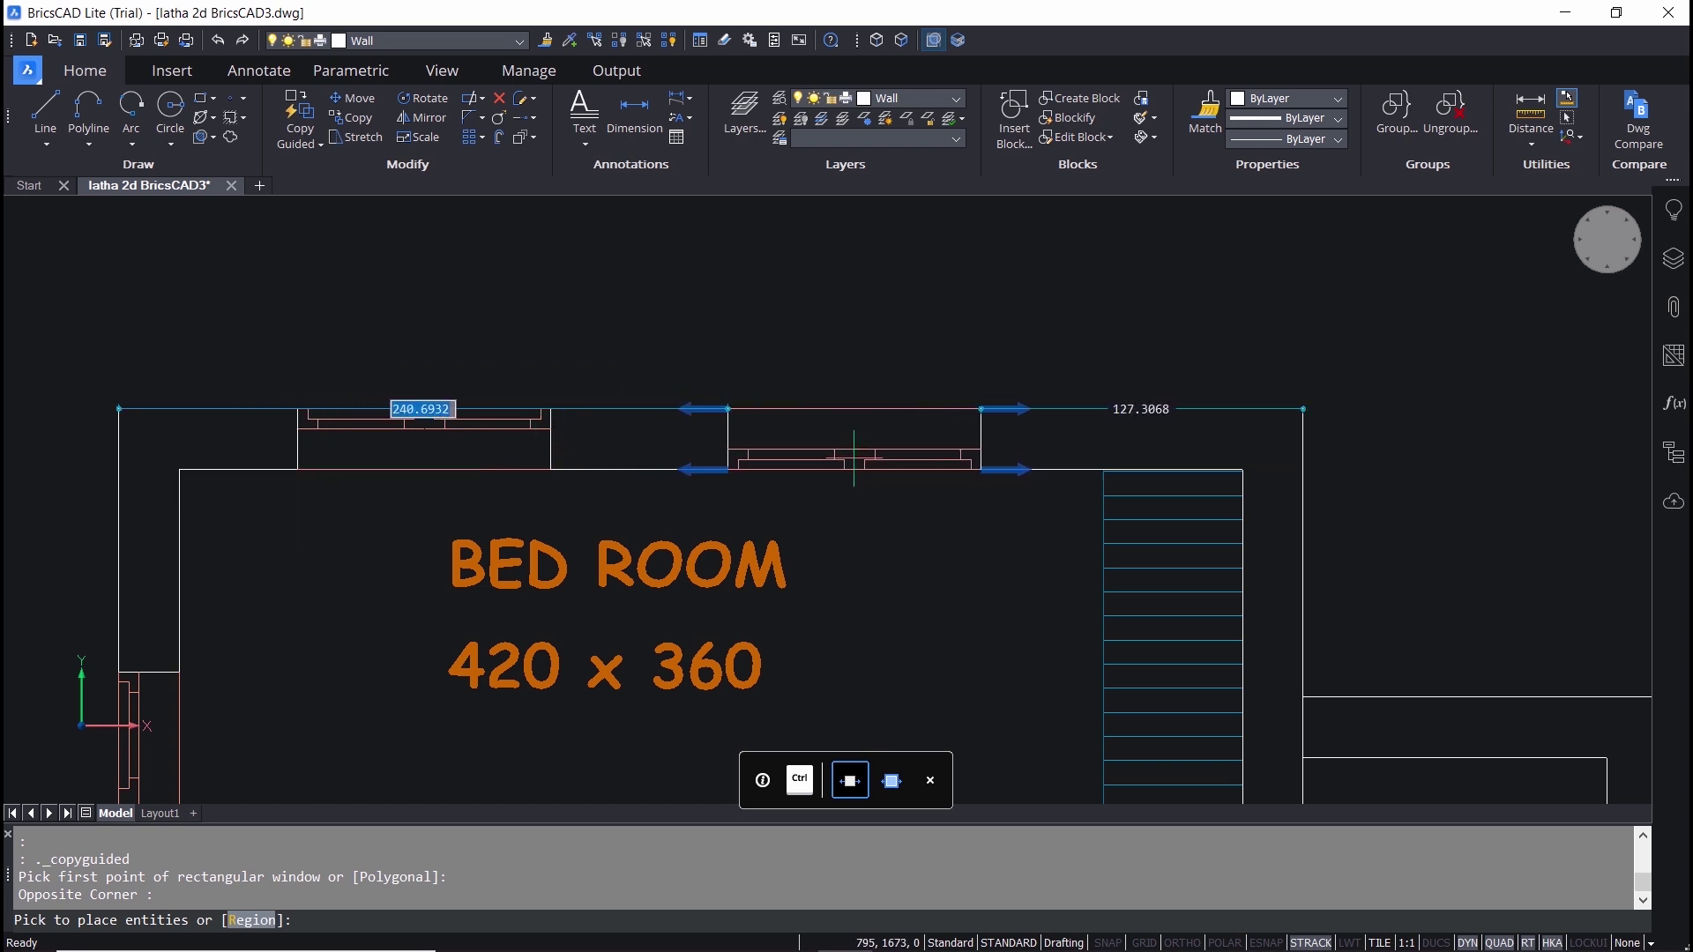
scroll(467, 322, down, 2)
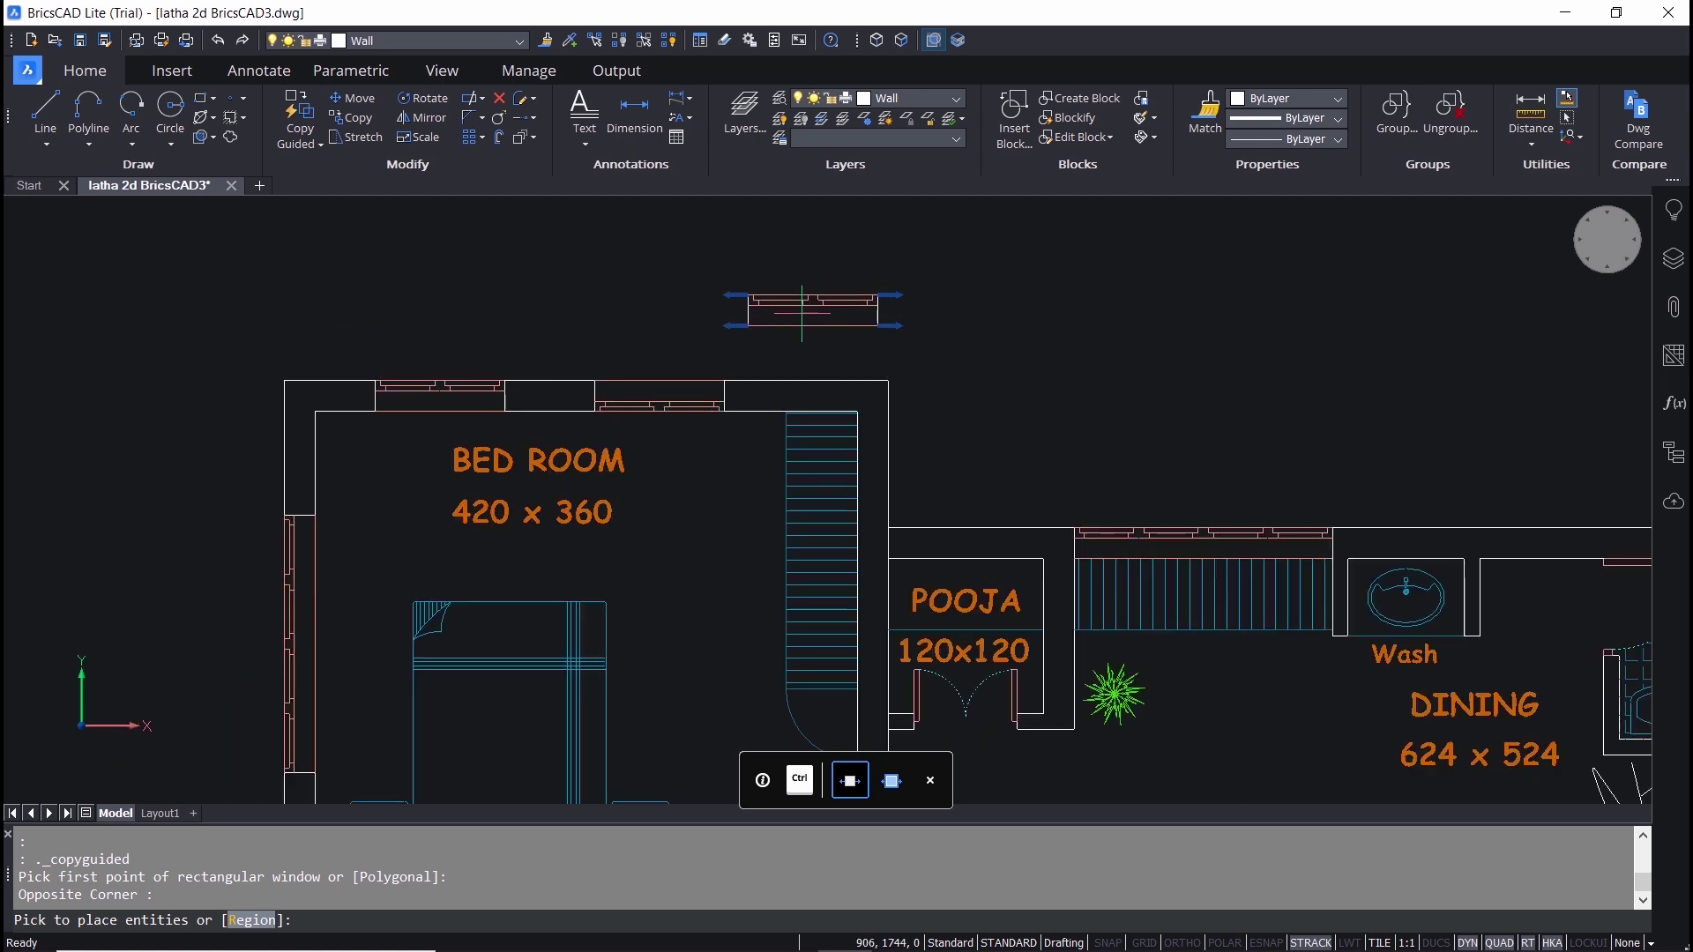
Step: Place another guided copy of the window in the outer wall of the W/AREA
scroll(779, 316, up, 1)
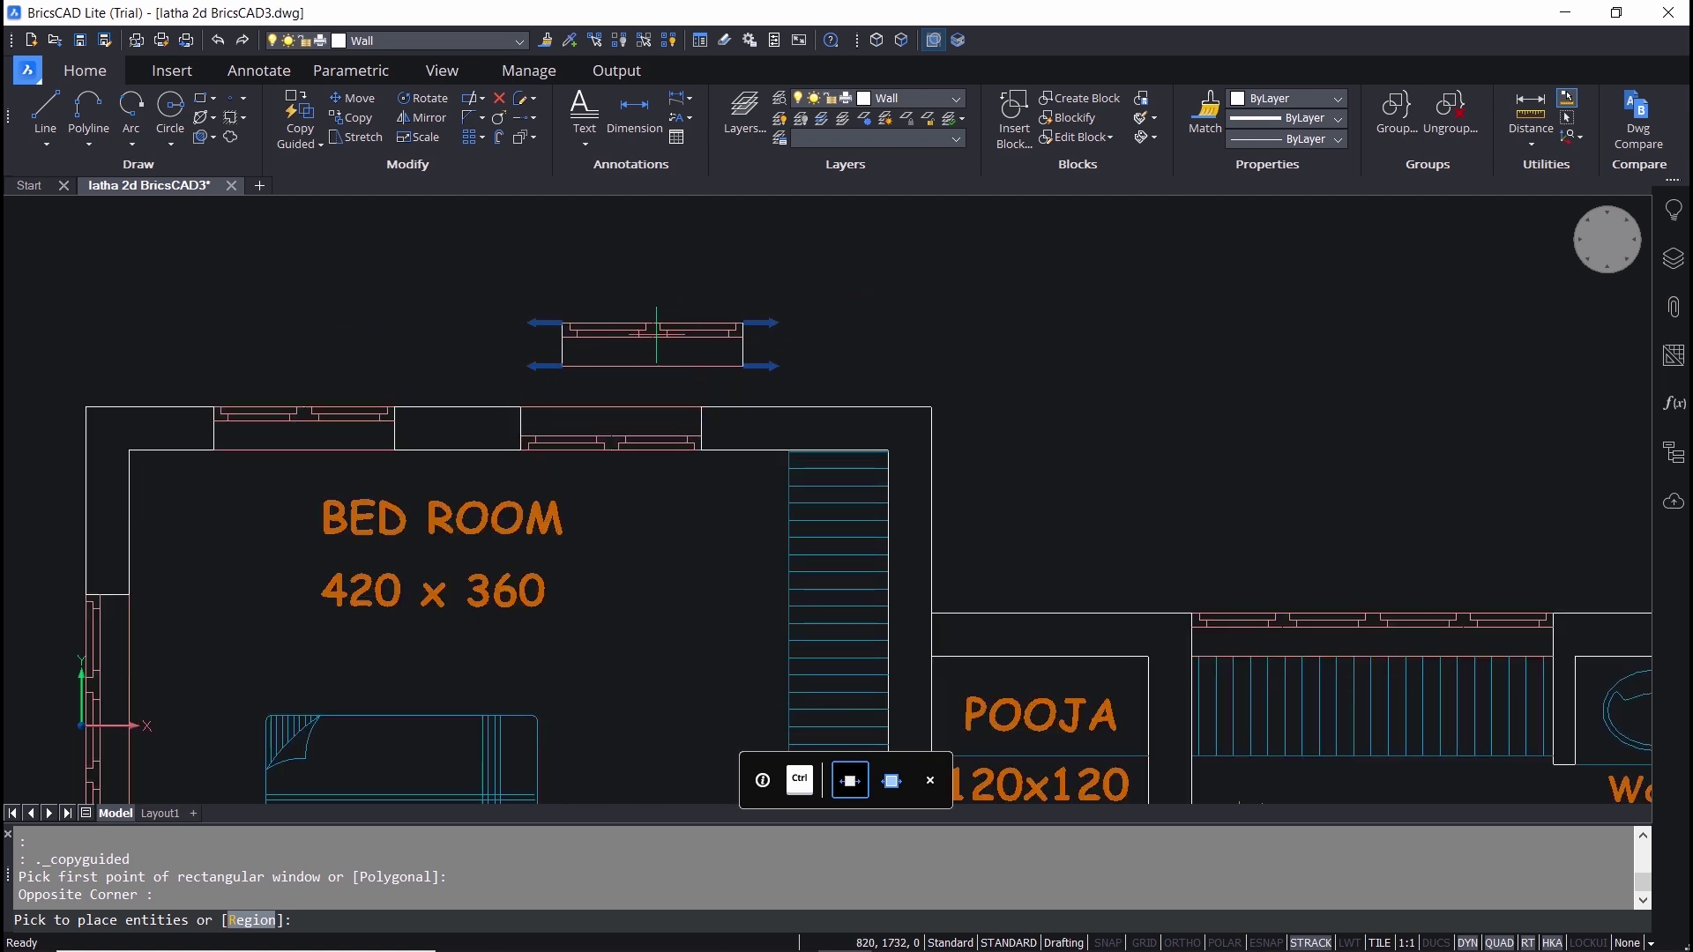
scroll(305, 273, down, 3)
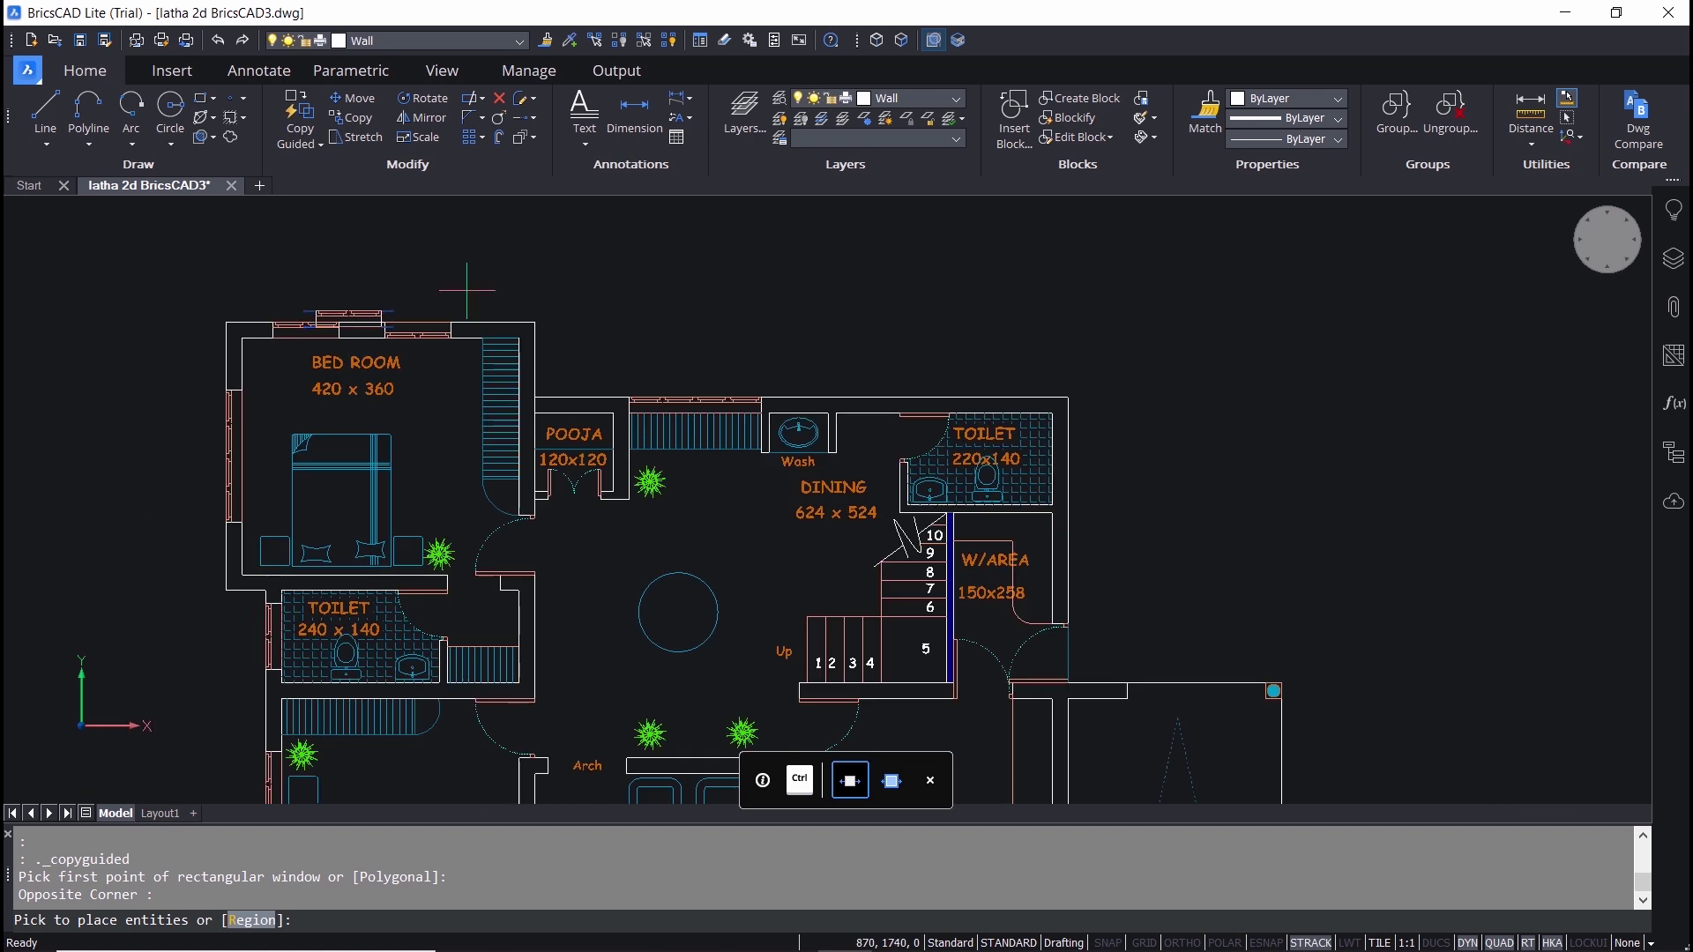
scroll(1138, 600, up, 2)
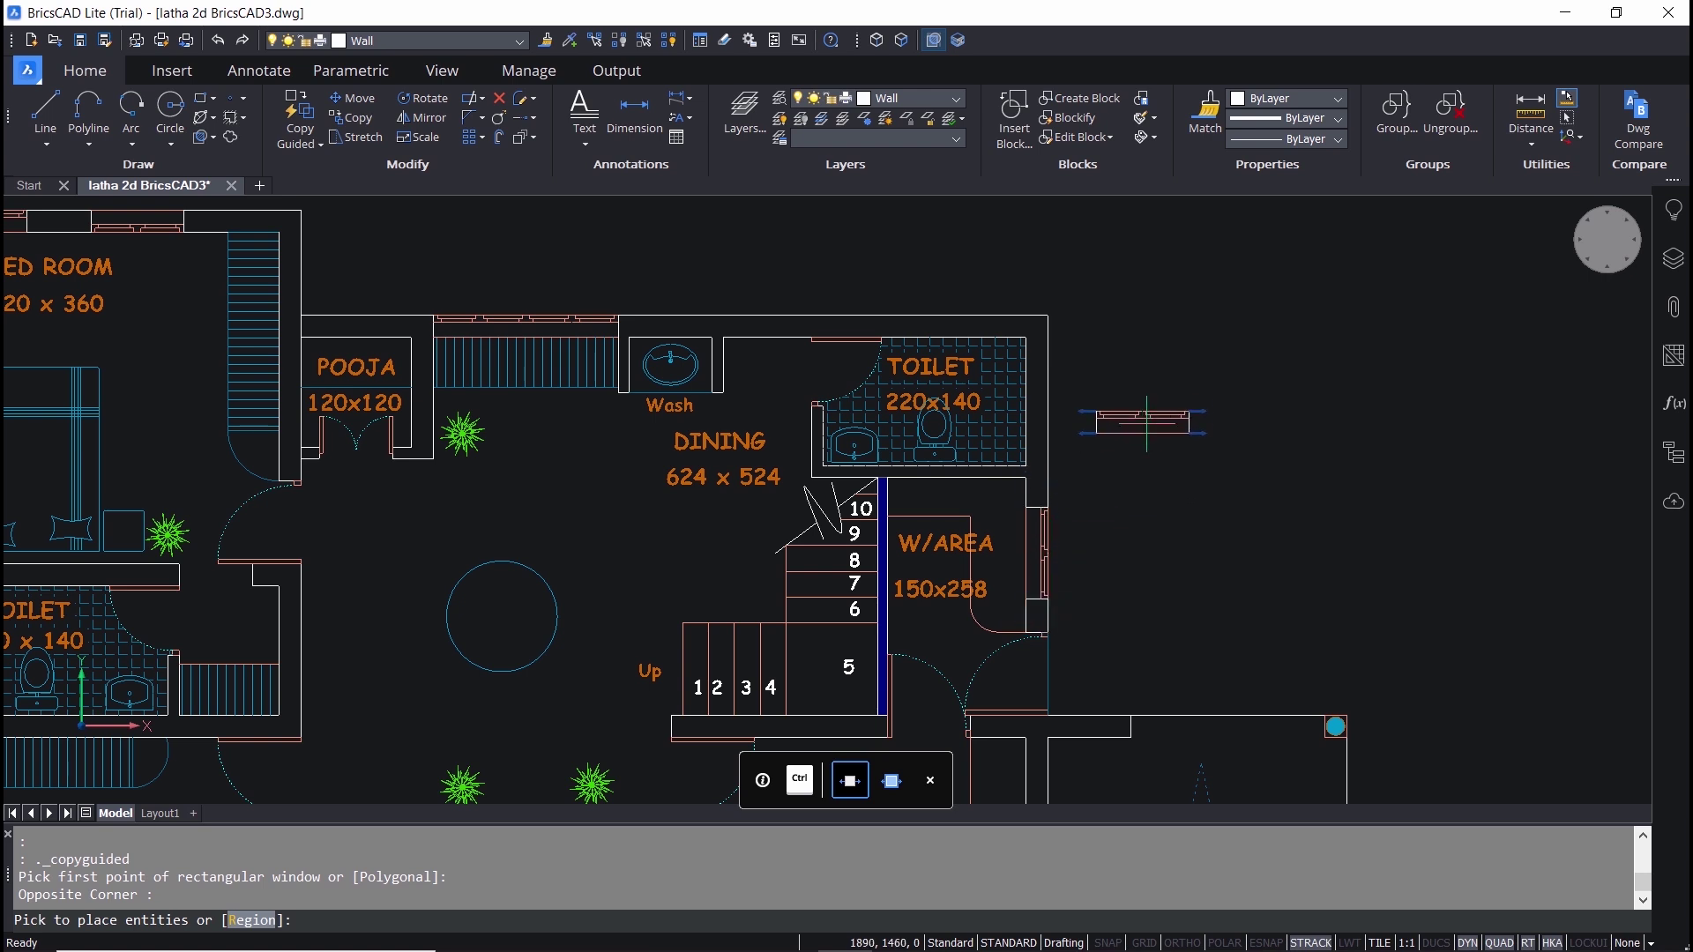
Step: Position one more guided copy of the window in the outer wall of the 220x140 toilet and end the copying
scroll(1120, 423, up, 1)
scroll(1070, 388, down, 3)
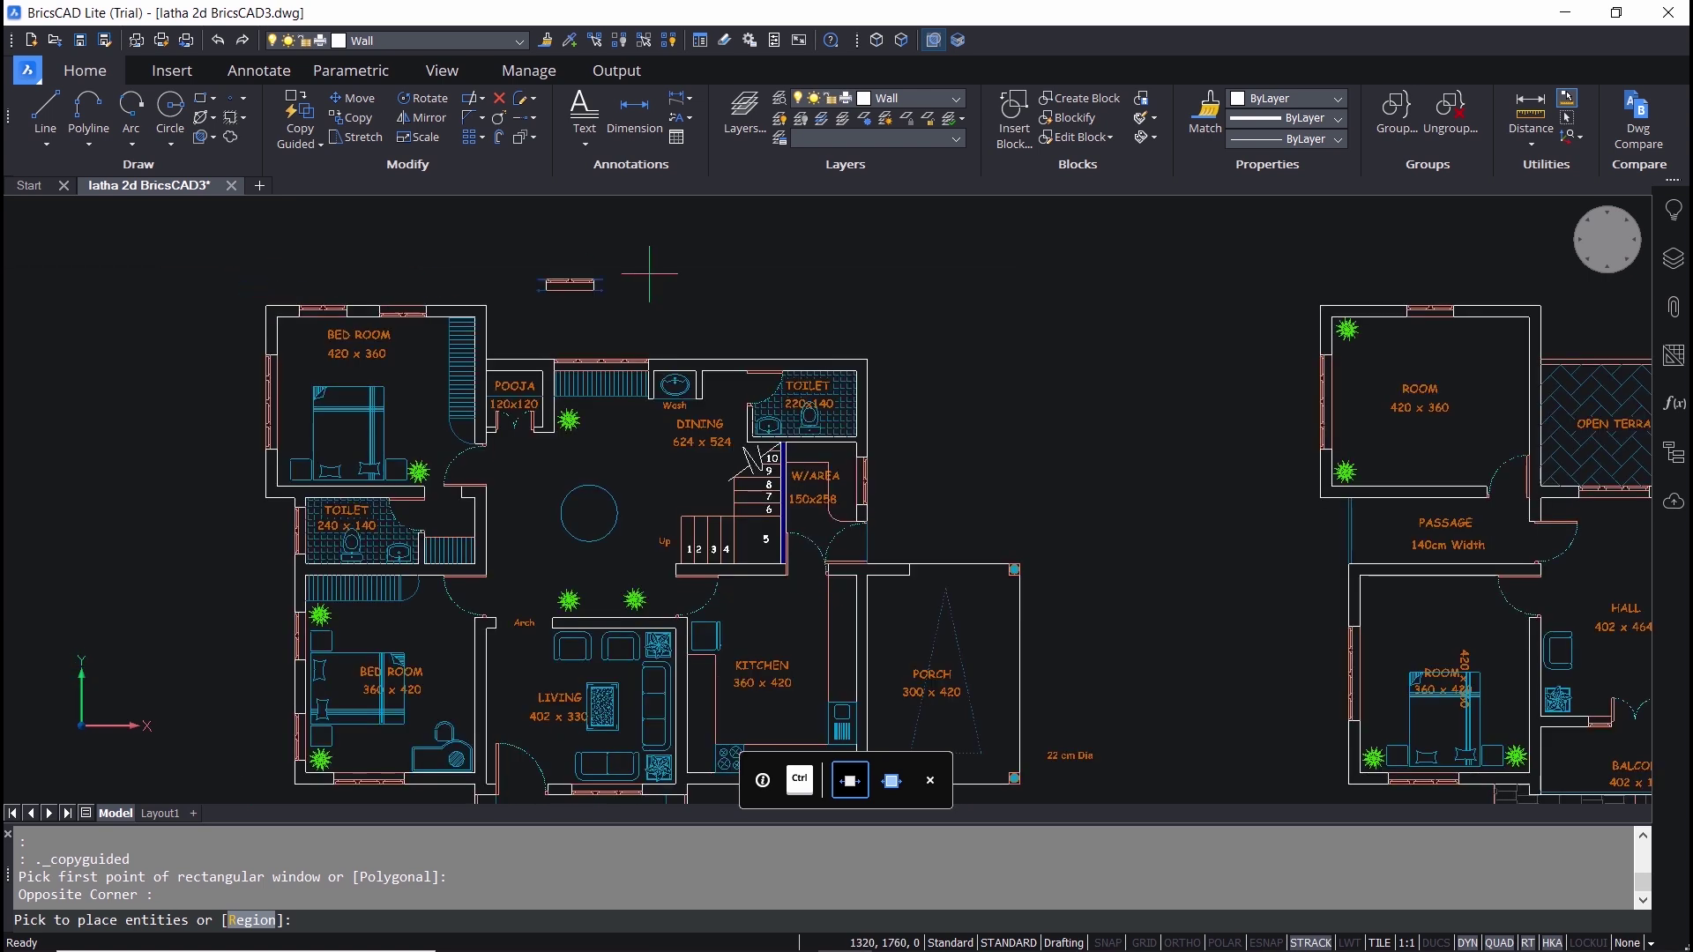
scroll(875, 408, up, 2)
scroll(873, 397, up, 3)
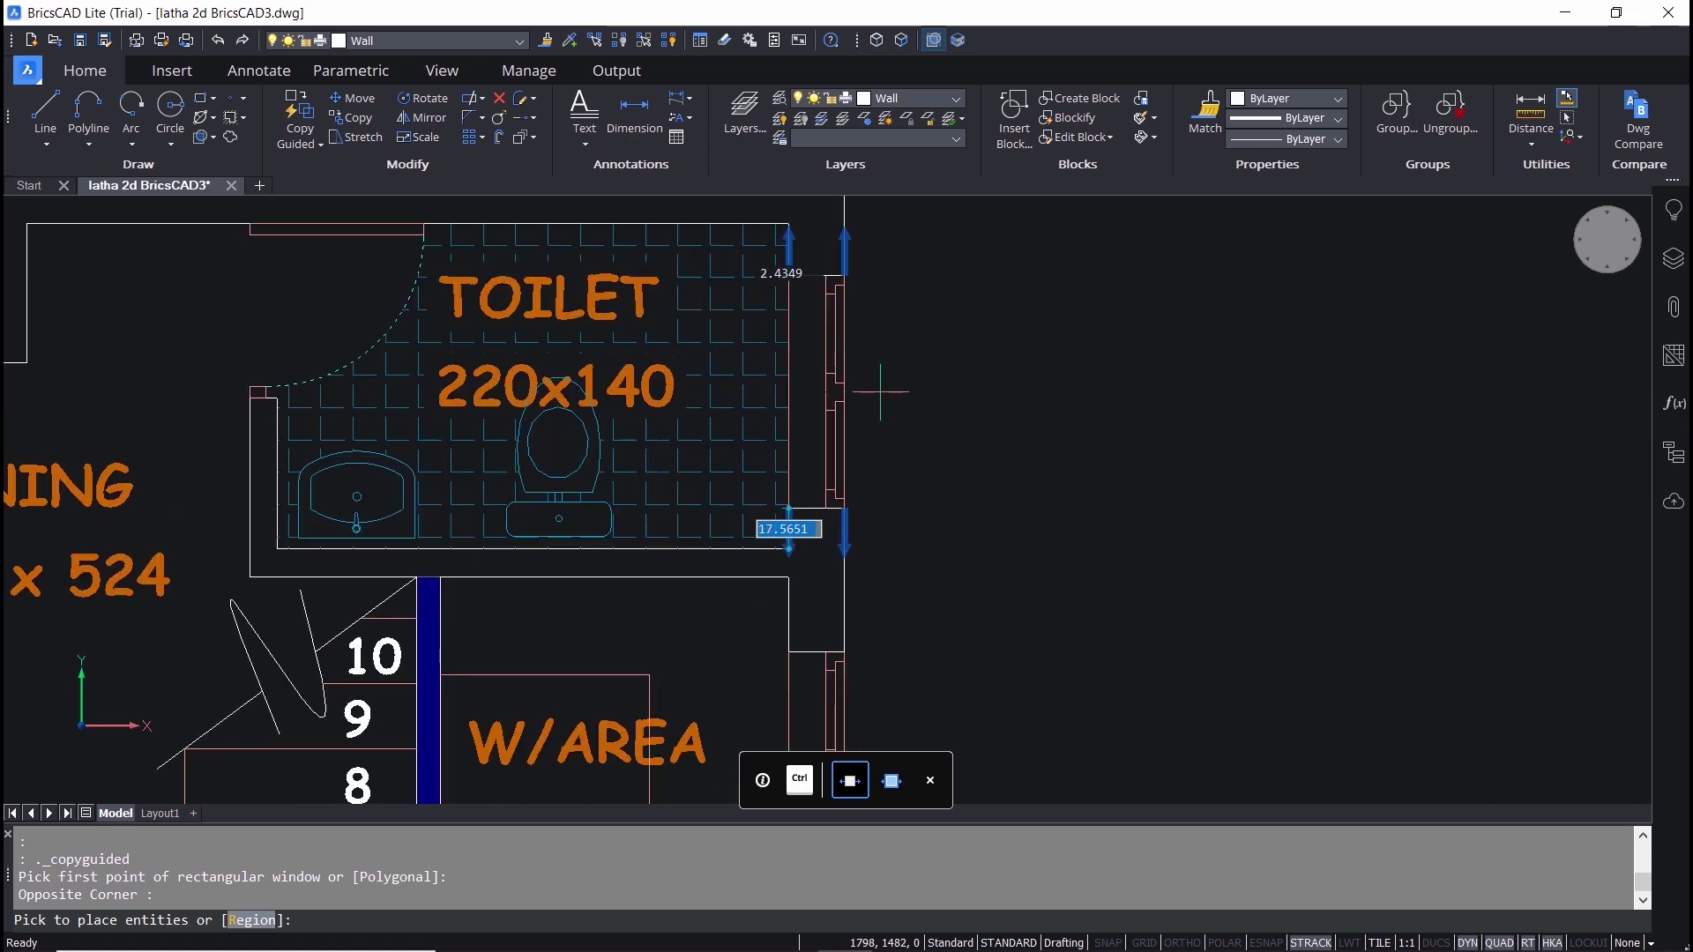
key(Escape)
Step: Start a guided copy of the 360 x 420 bedroom's chair, windowing the chair down to between the desk's two upper outlines
scroll(1382, 529, down, 4)
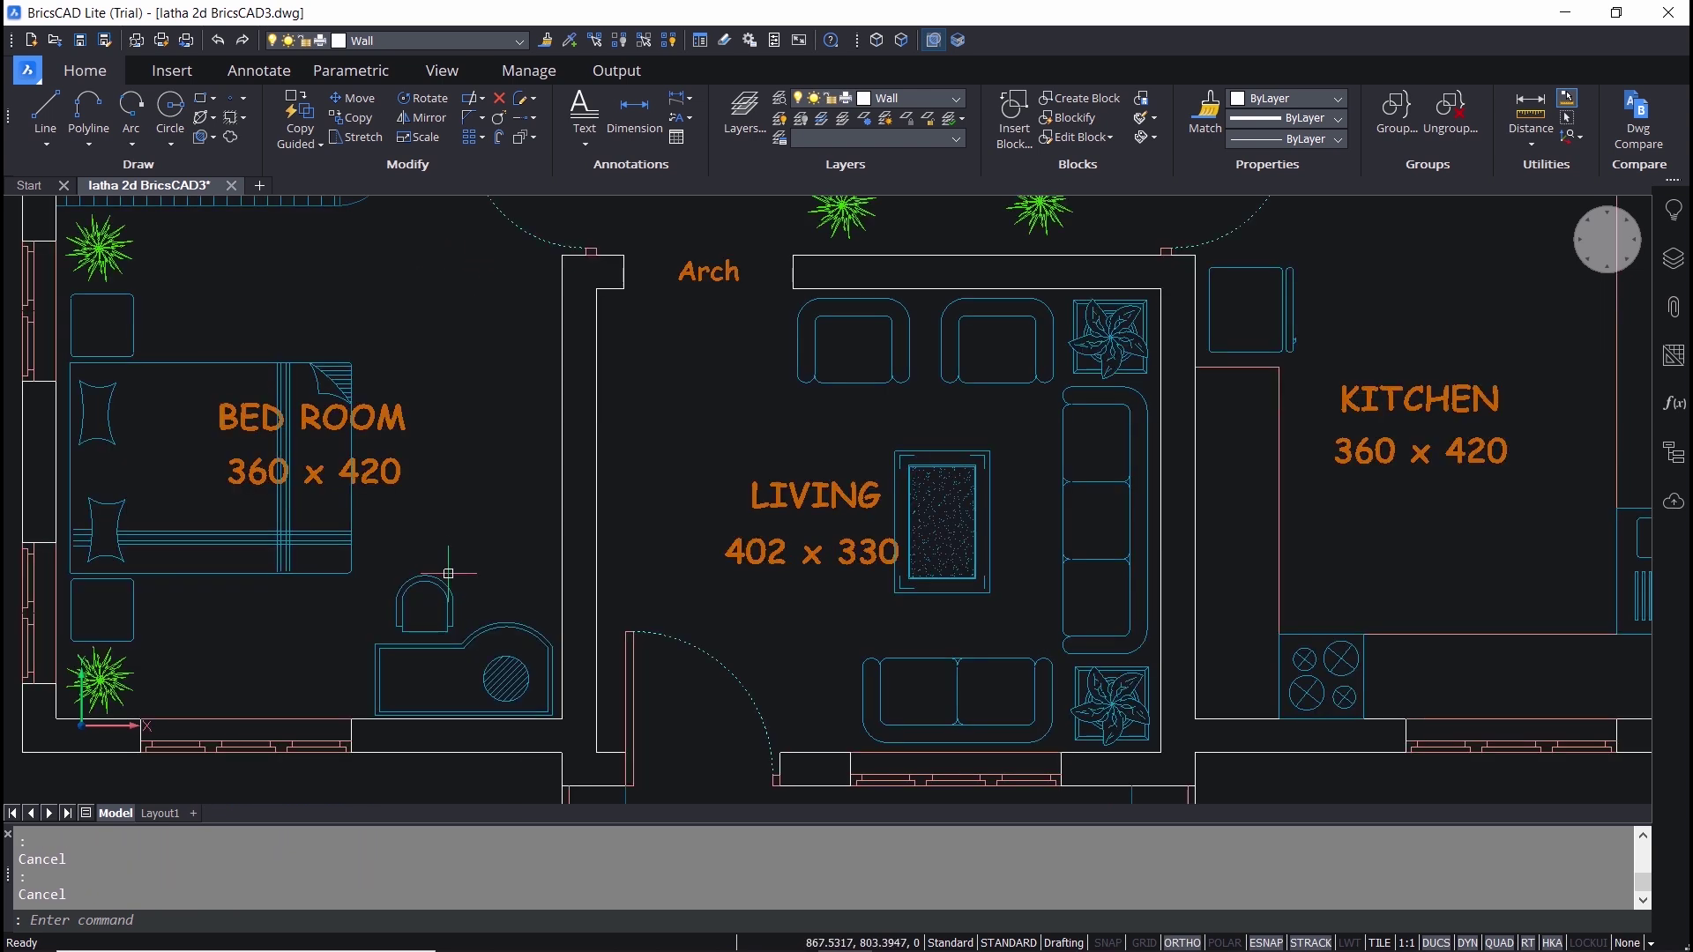
scroll(448, 573, up, 3)
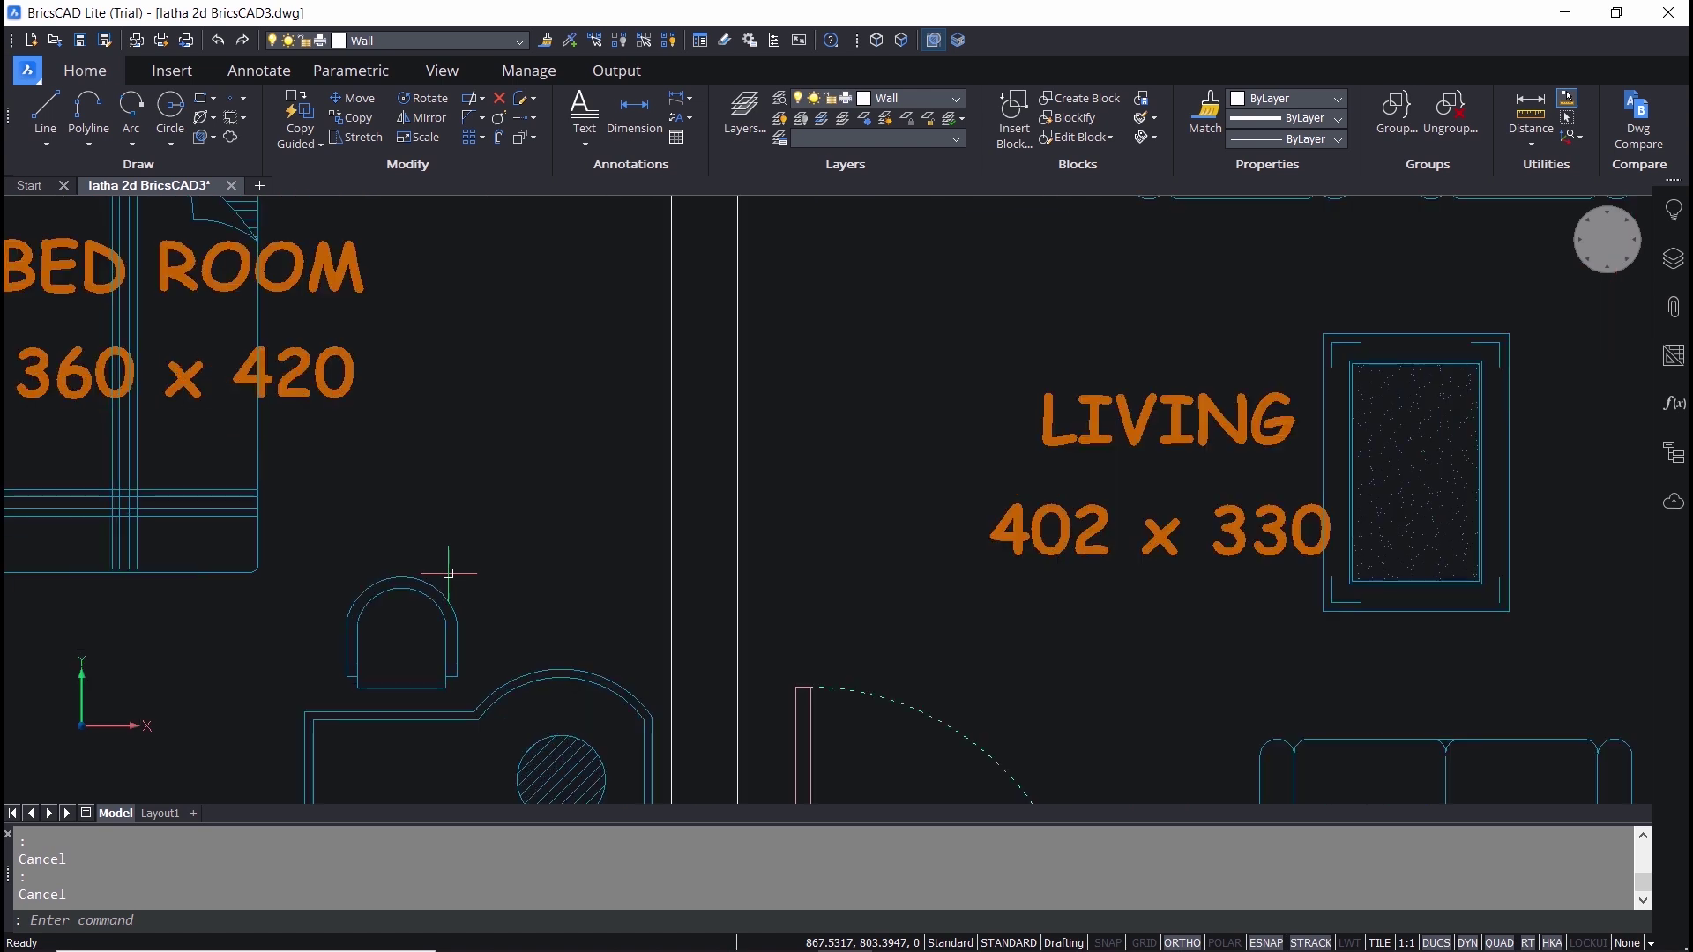
click(296, 119)
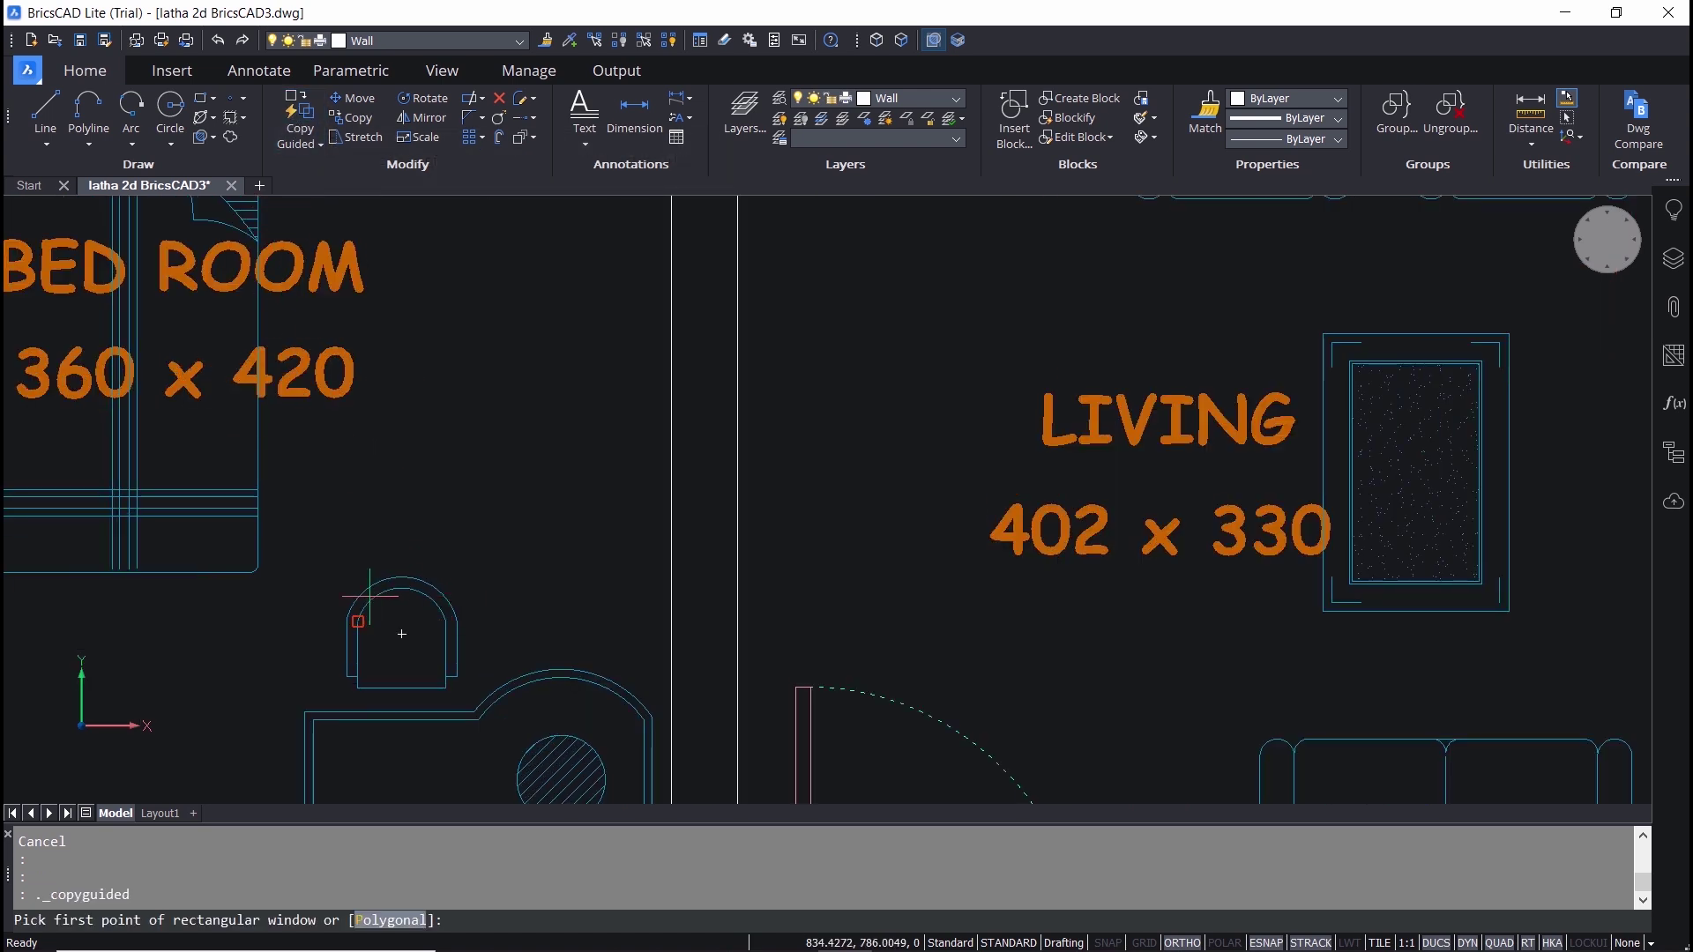
middle_drag(353, 582, 326, 523)
click(295, 496)
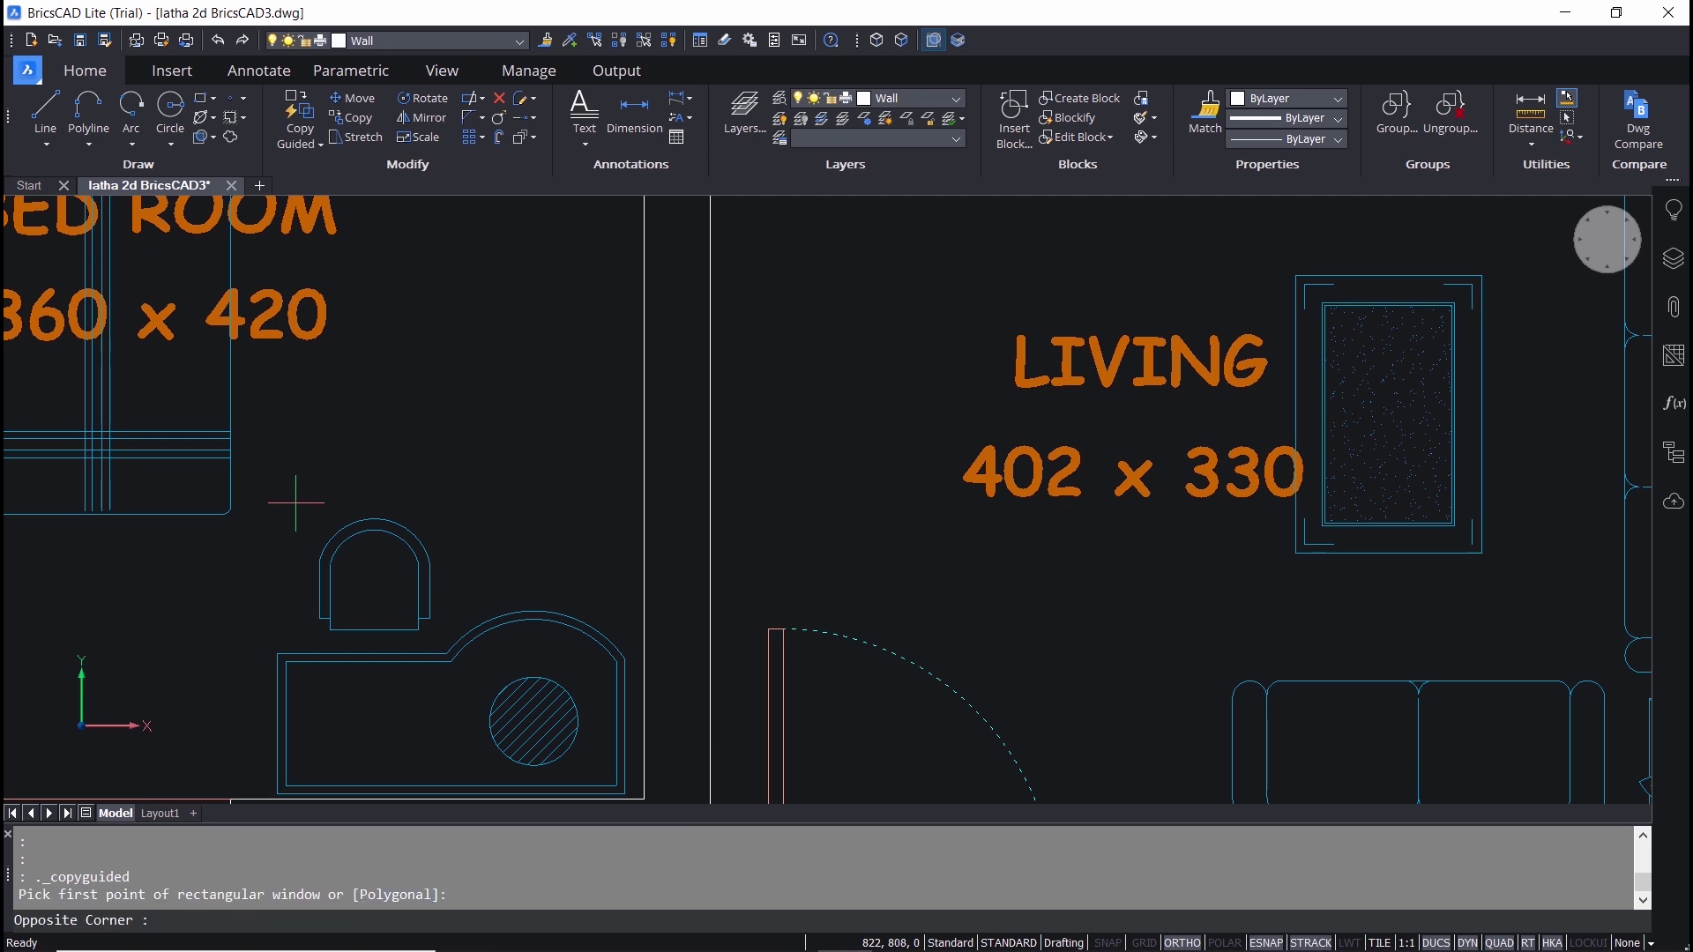
scroll(435, 660, up, 3)
scroll(435, 659, up, 2)
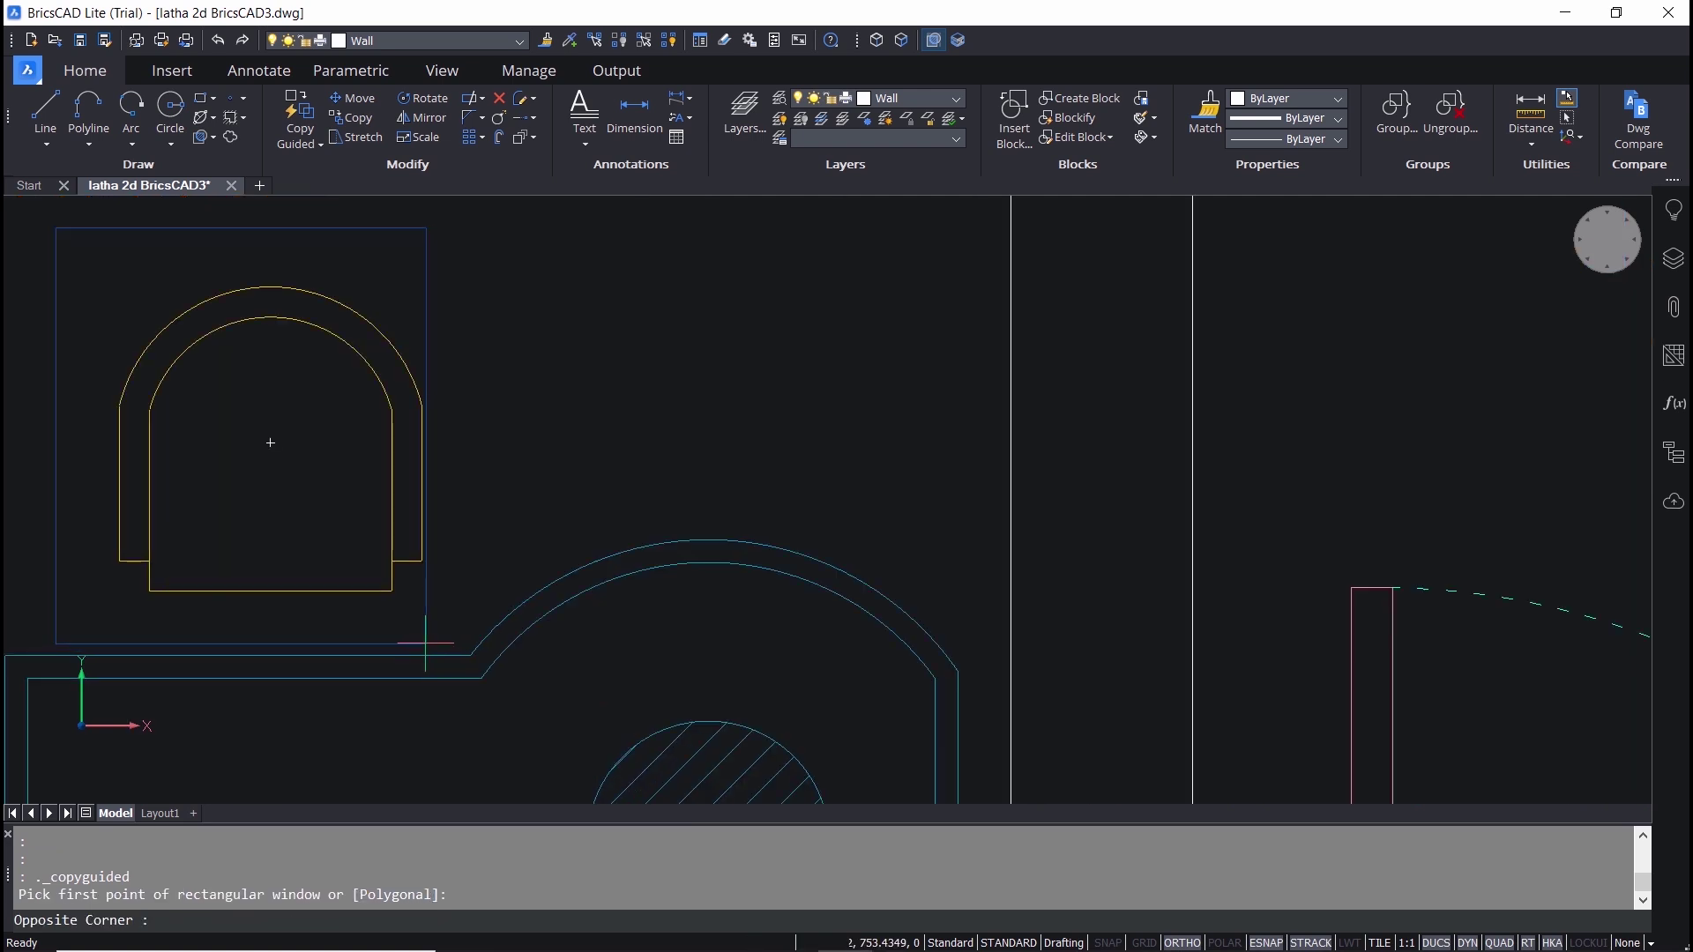
scroll(418, 661, down, 3)
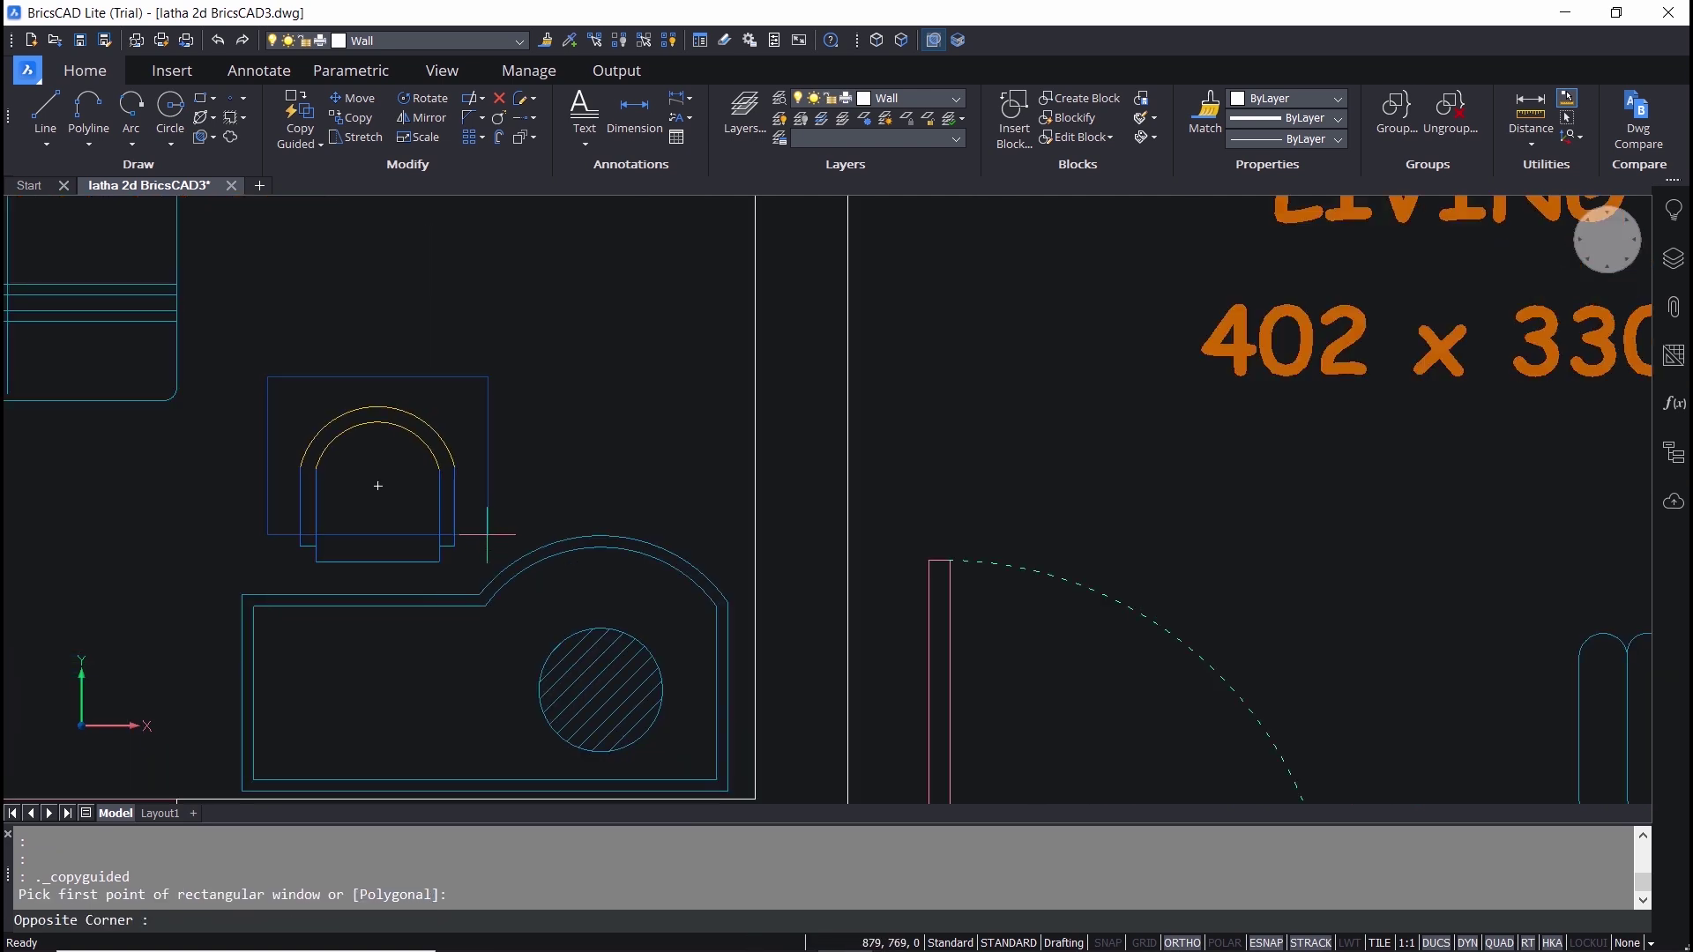
scroll(451, 569, up, 3)
scroll(452, 568, up, 2)
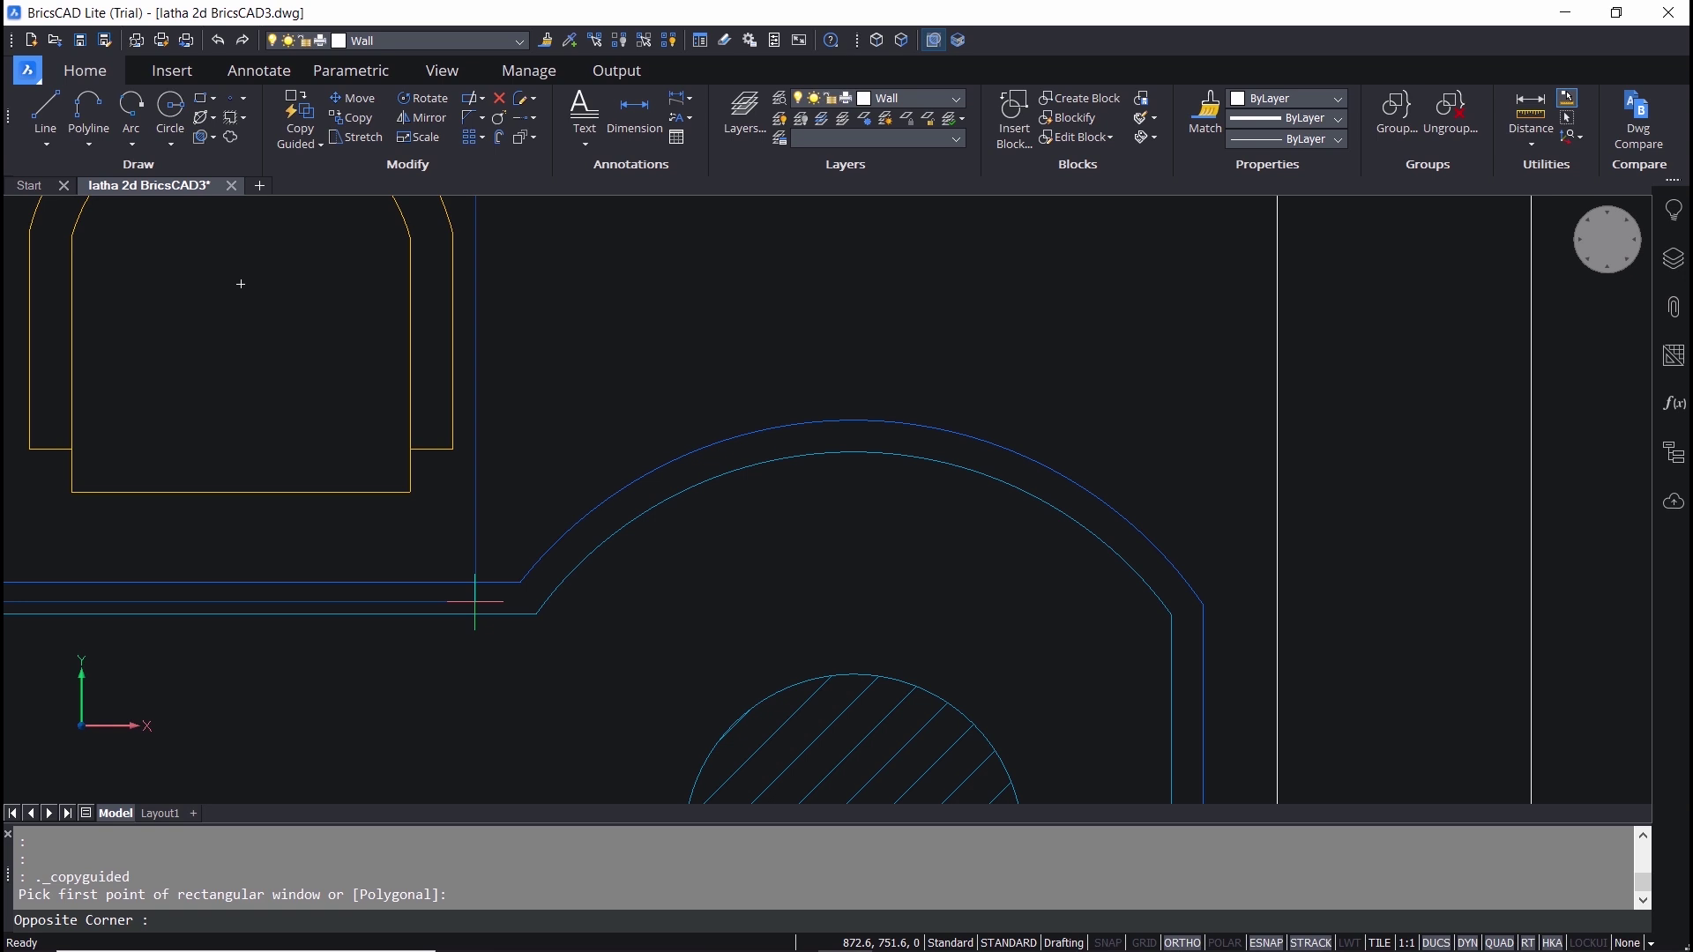
click(474, 602)
Step: Place guided chair copies around the upper and right side of the round dining table, the first at 90°
scroll(310, 688, down, 2)
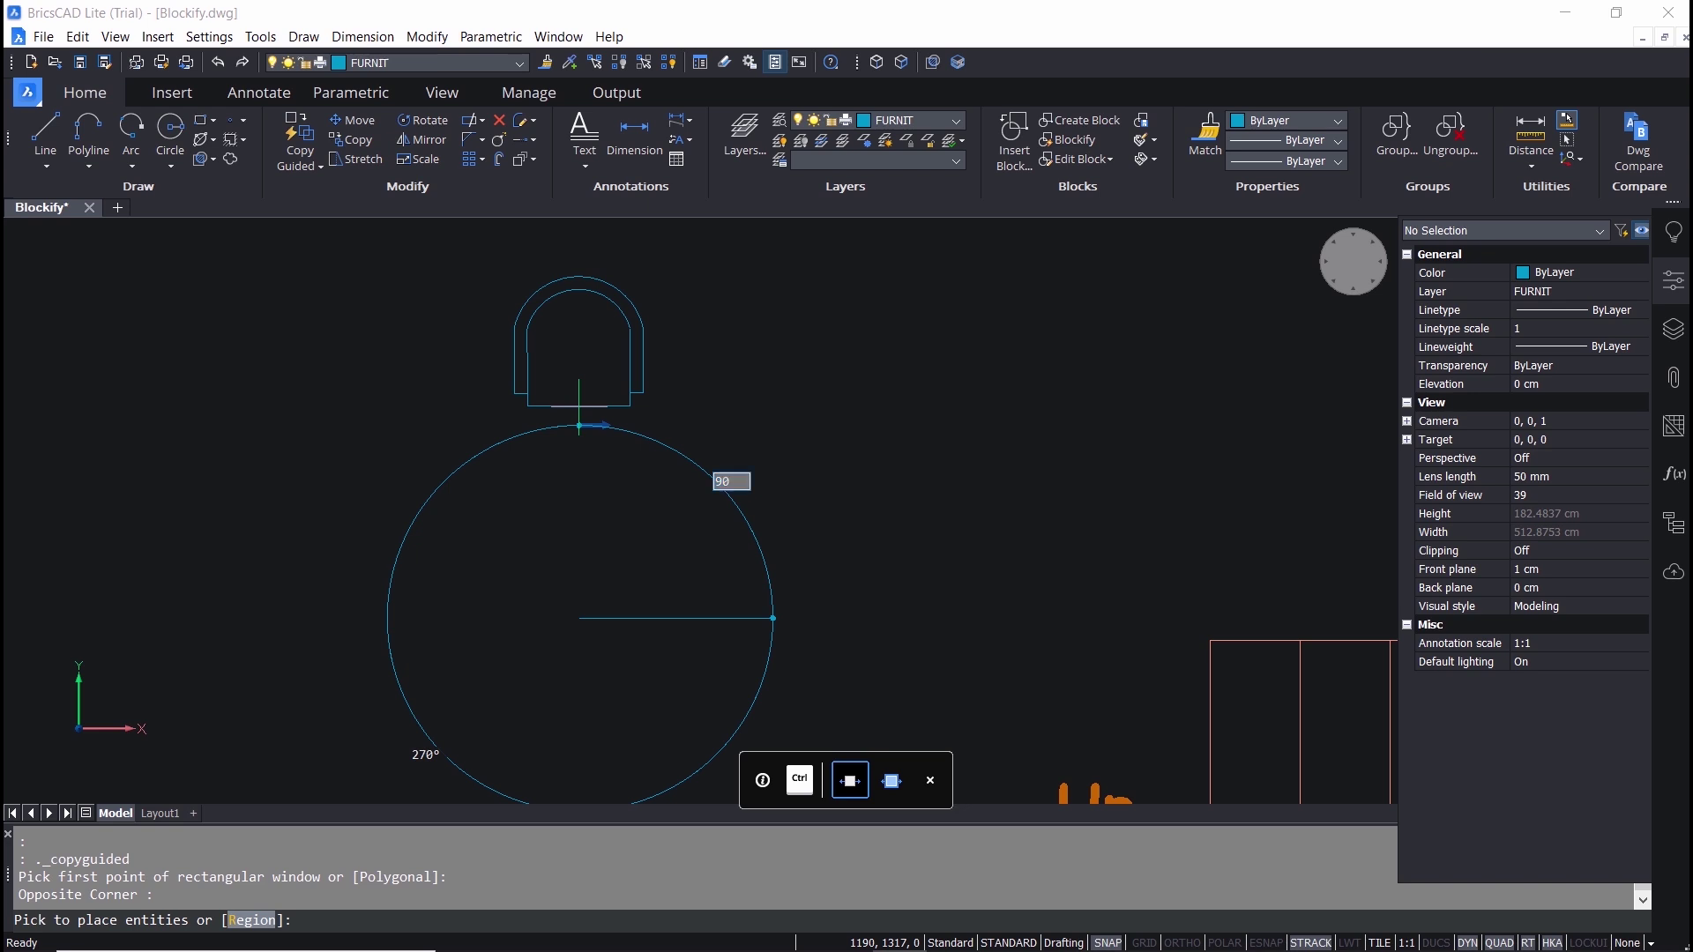
key(Tab)
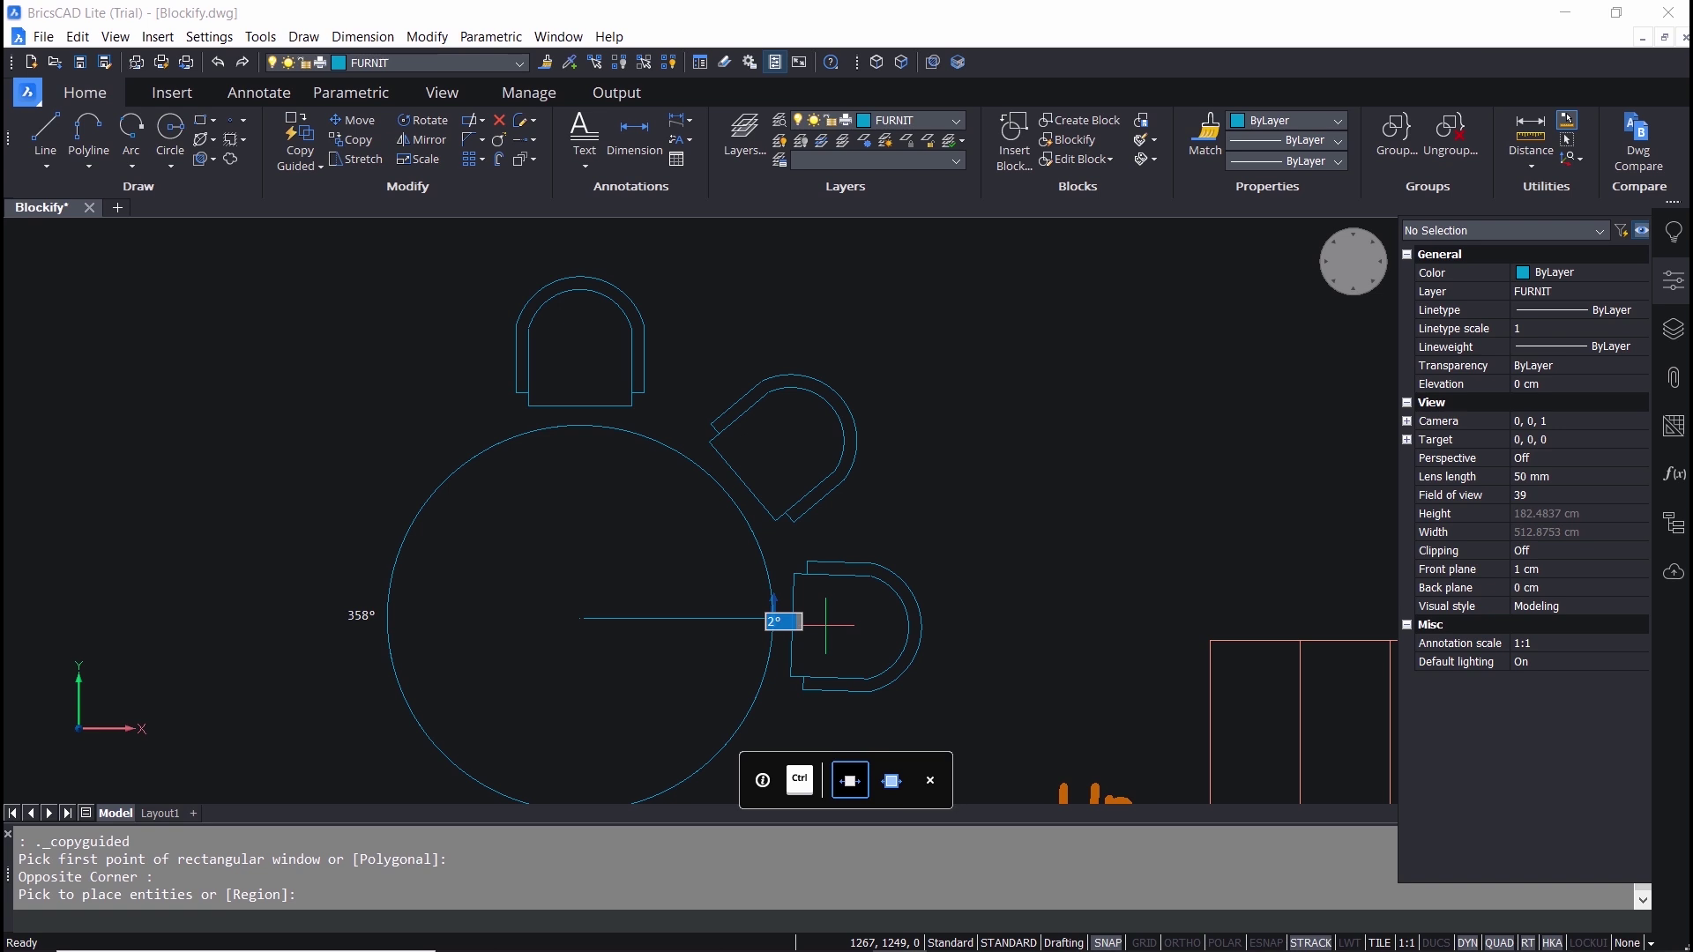
scroll(825, 625, down, 5)
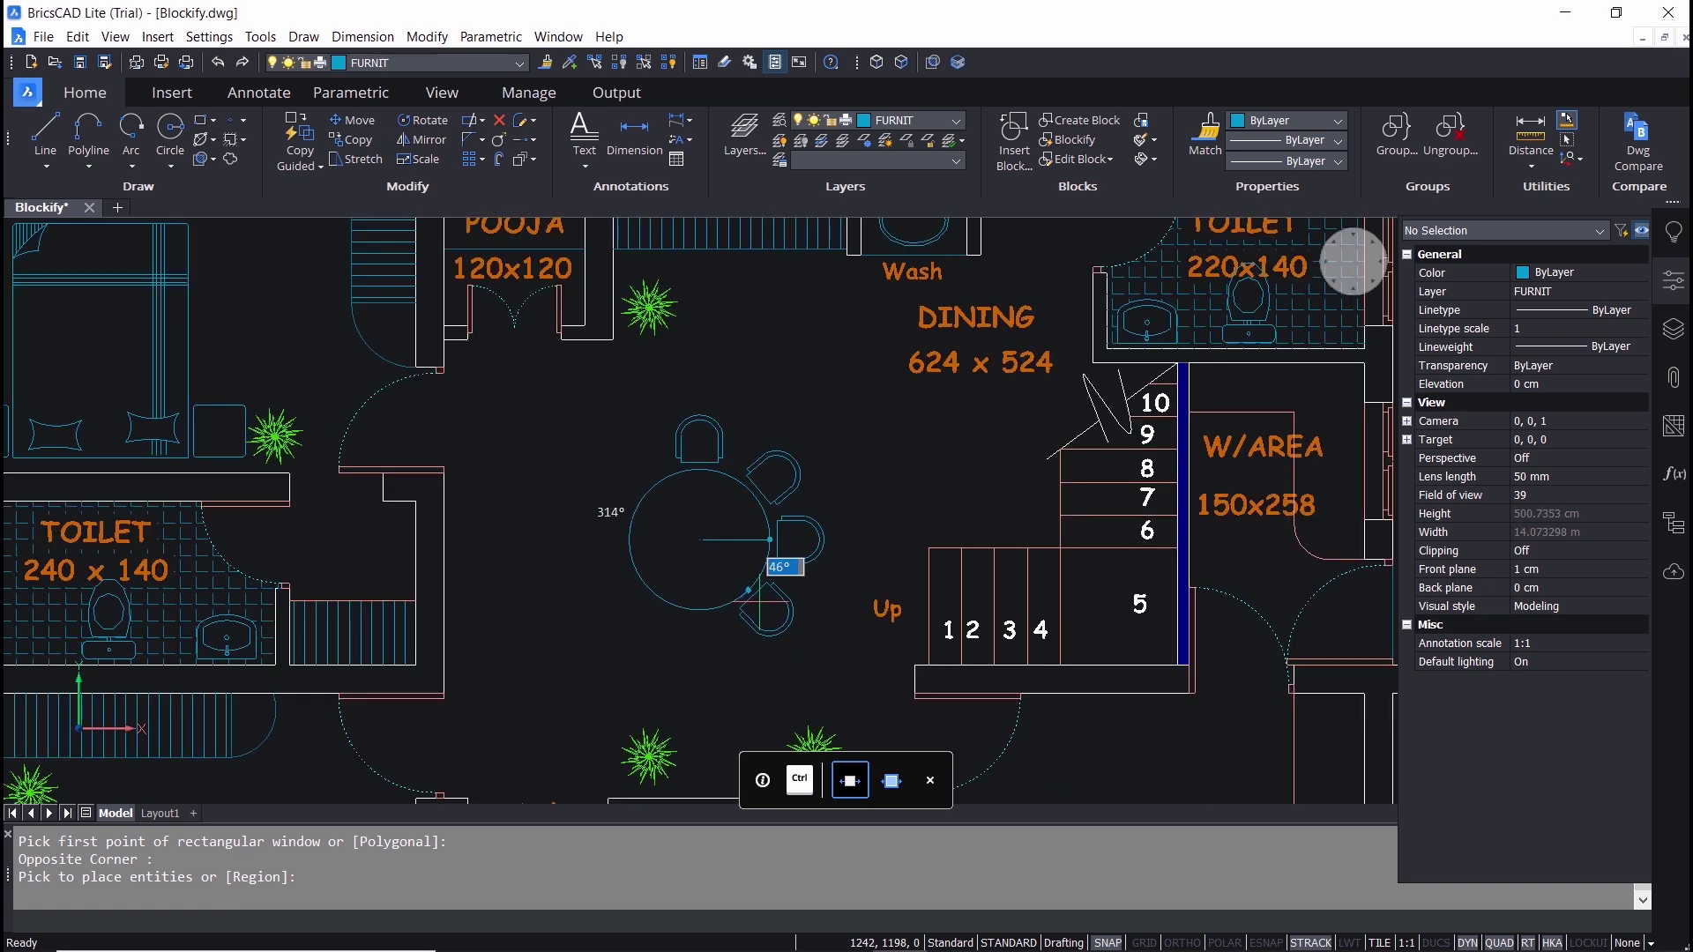
Step: Place the remaining guided chair copies around the lower and left side of the round dining table and end the copying
click(706, 636)
click(629, 608)
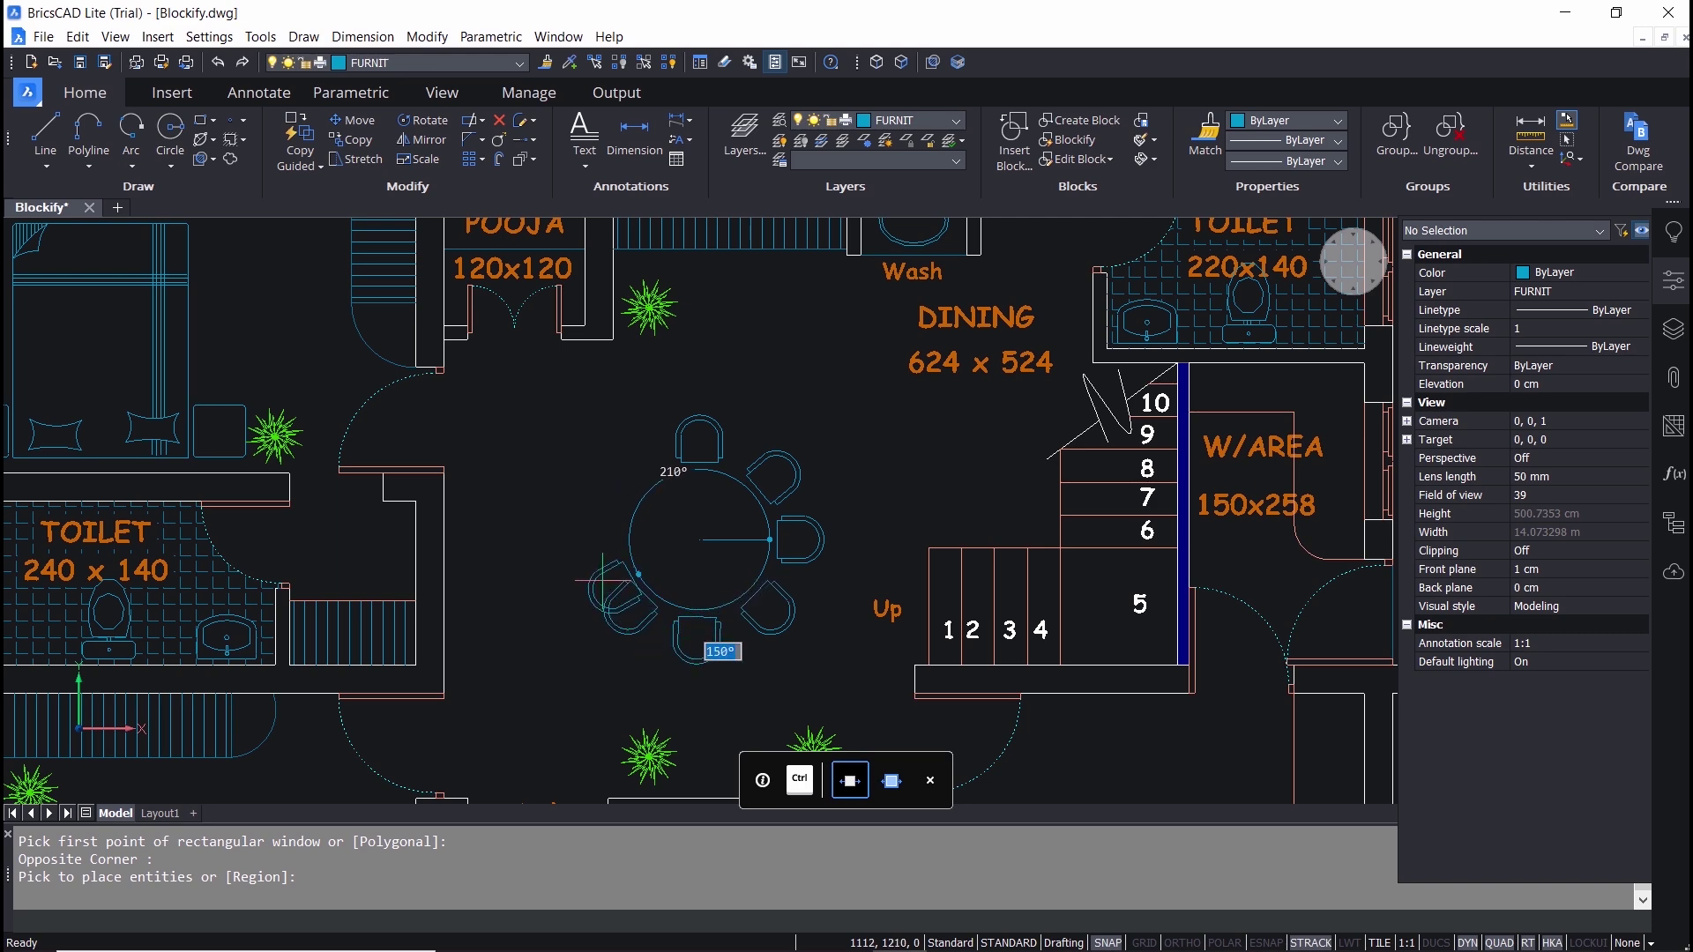
click(600, 539)
click(629, 470)
key(Escape)
scroll(708, 424, down, 3)
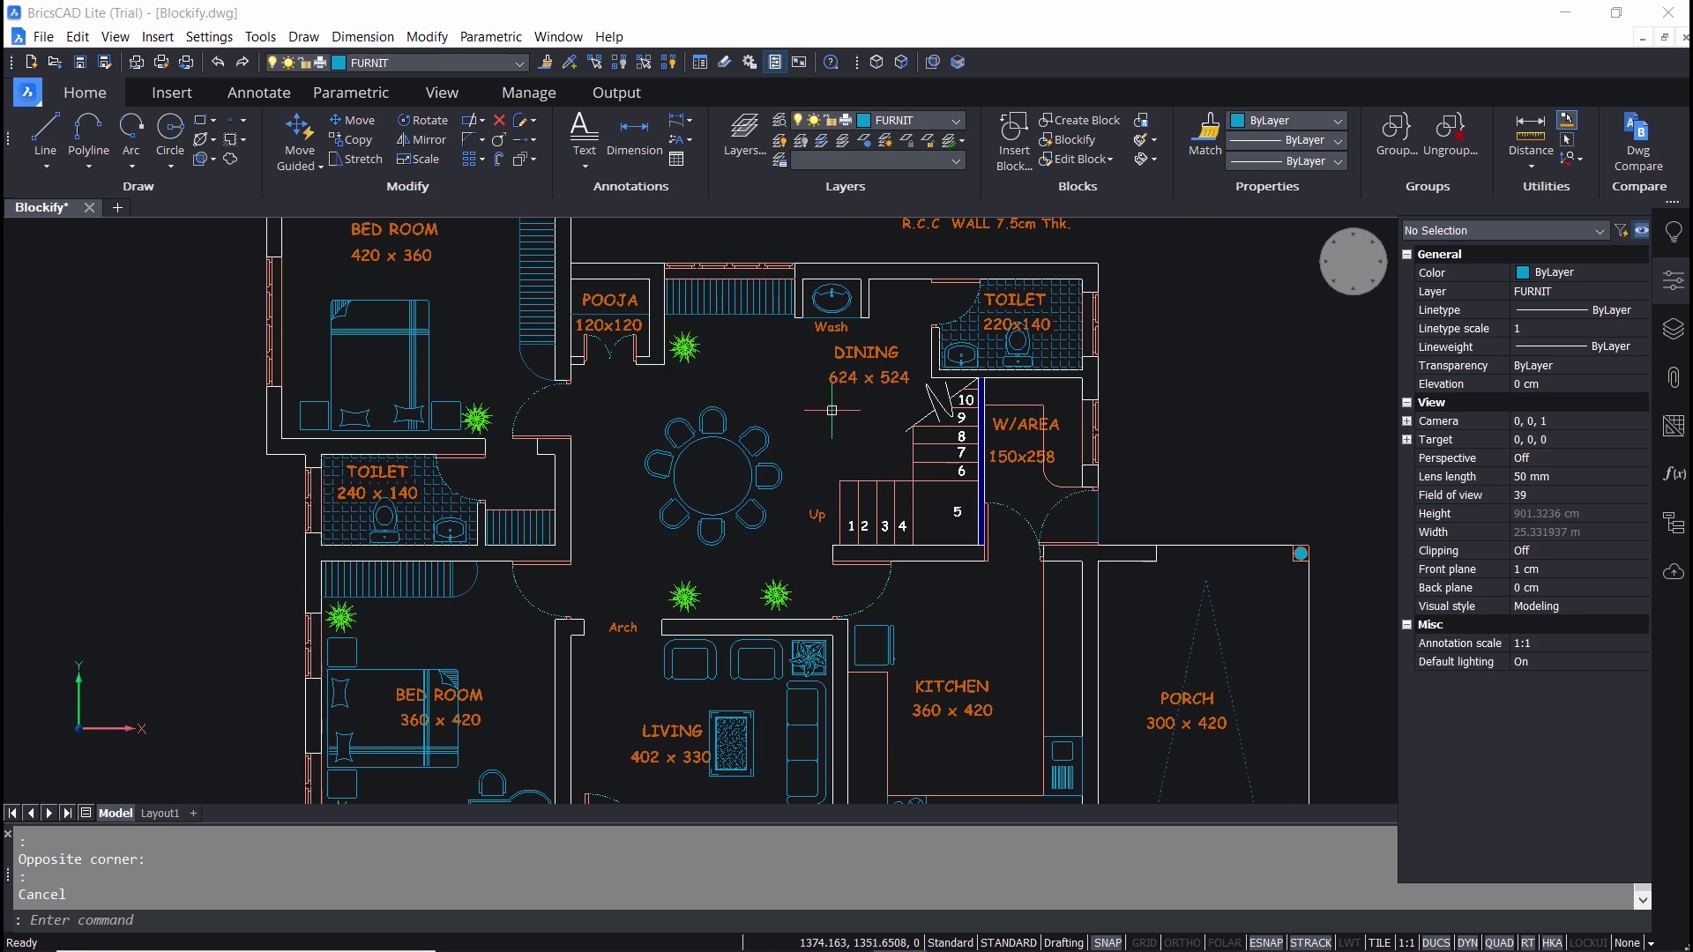
Step: Use Move Guided to move the left window of the 420 x 360 bedroom's upper wall to the empty area outside, above the house's upper-left corner
scroll(815, 414, down, 3)
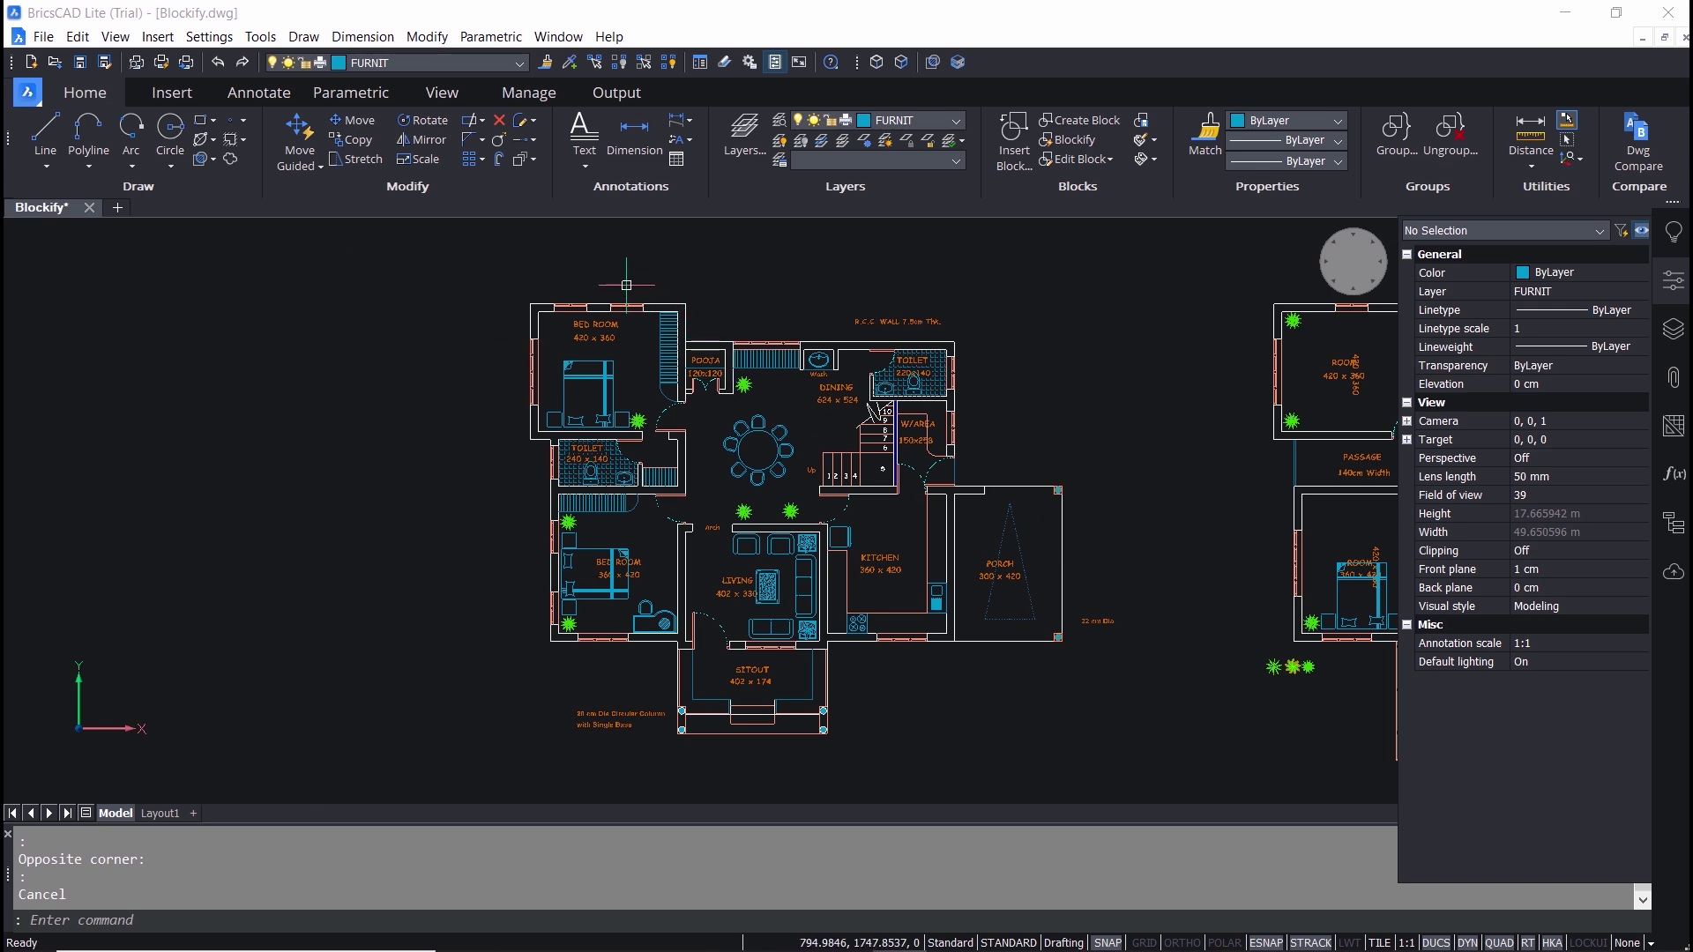
scroll(572, 293, up, 5)
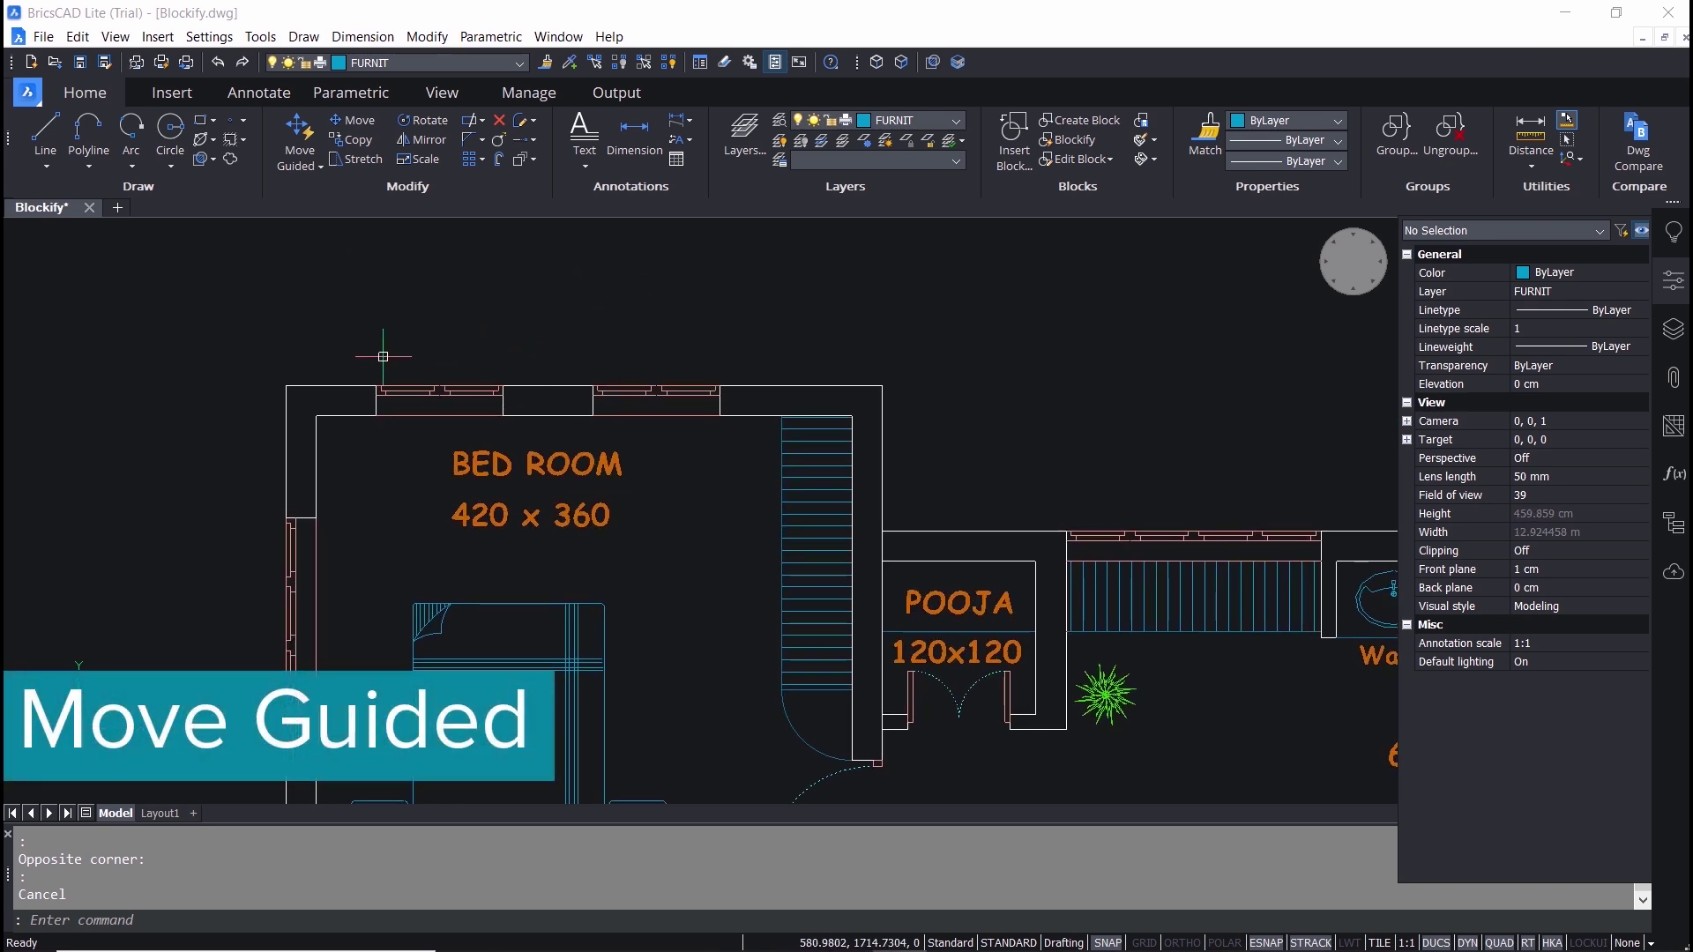
scroll(382, 357, up, 1)
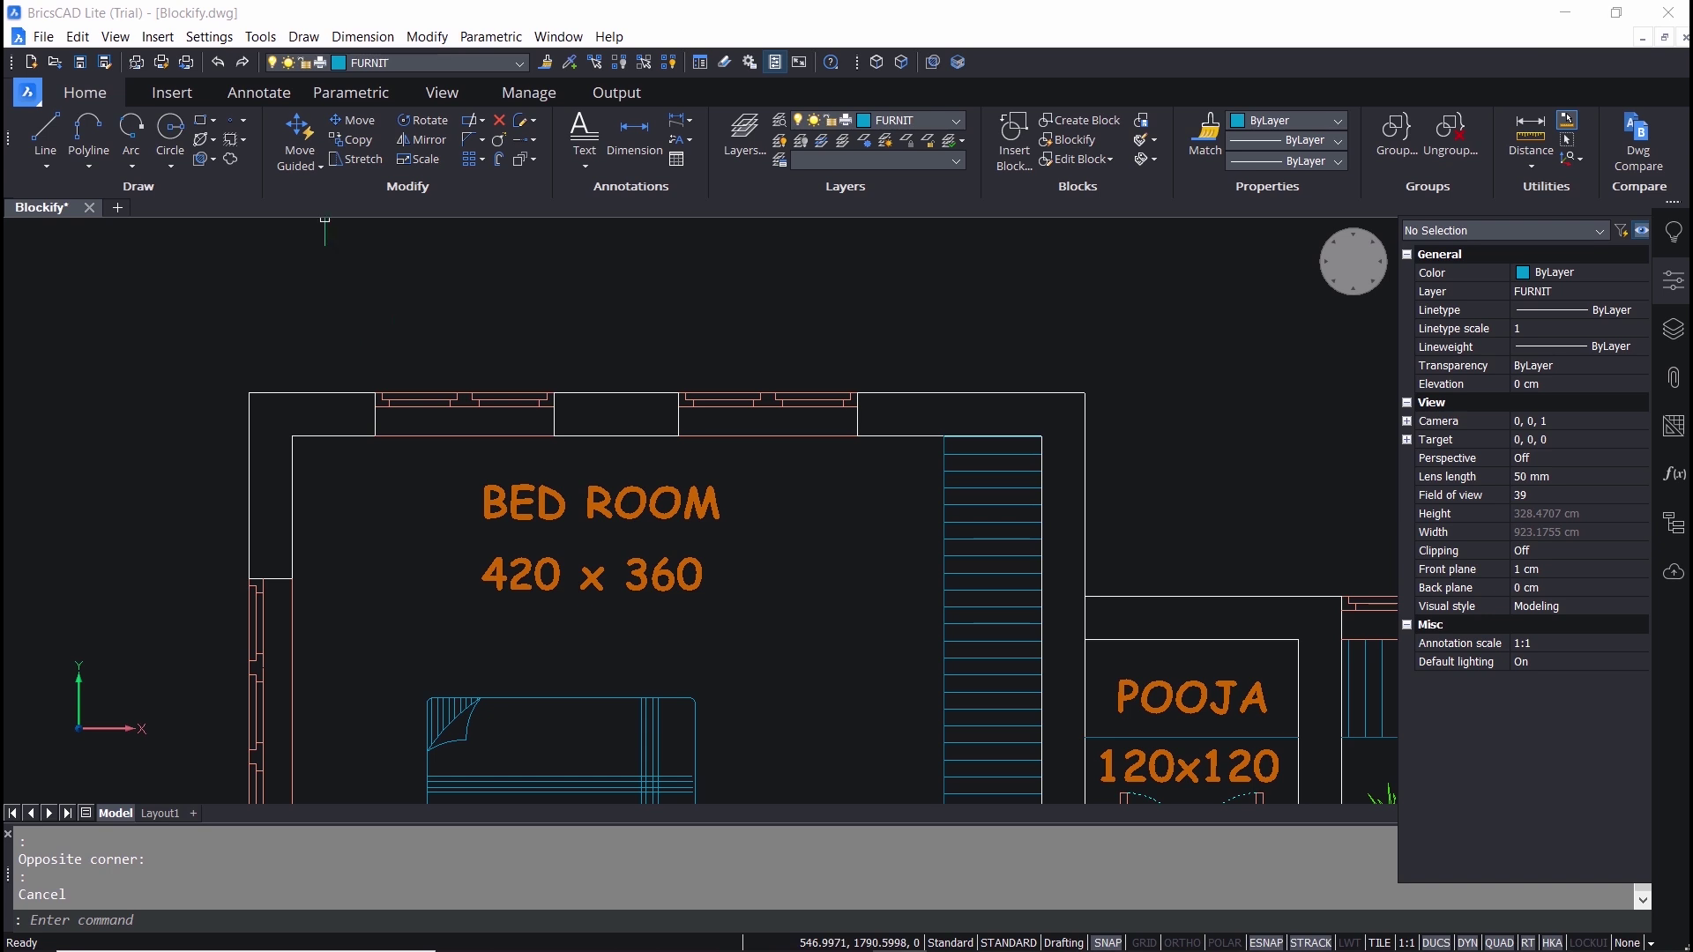
scroll(352, 298, down, 1)
click(300, 146)
click(308, 166)
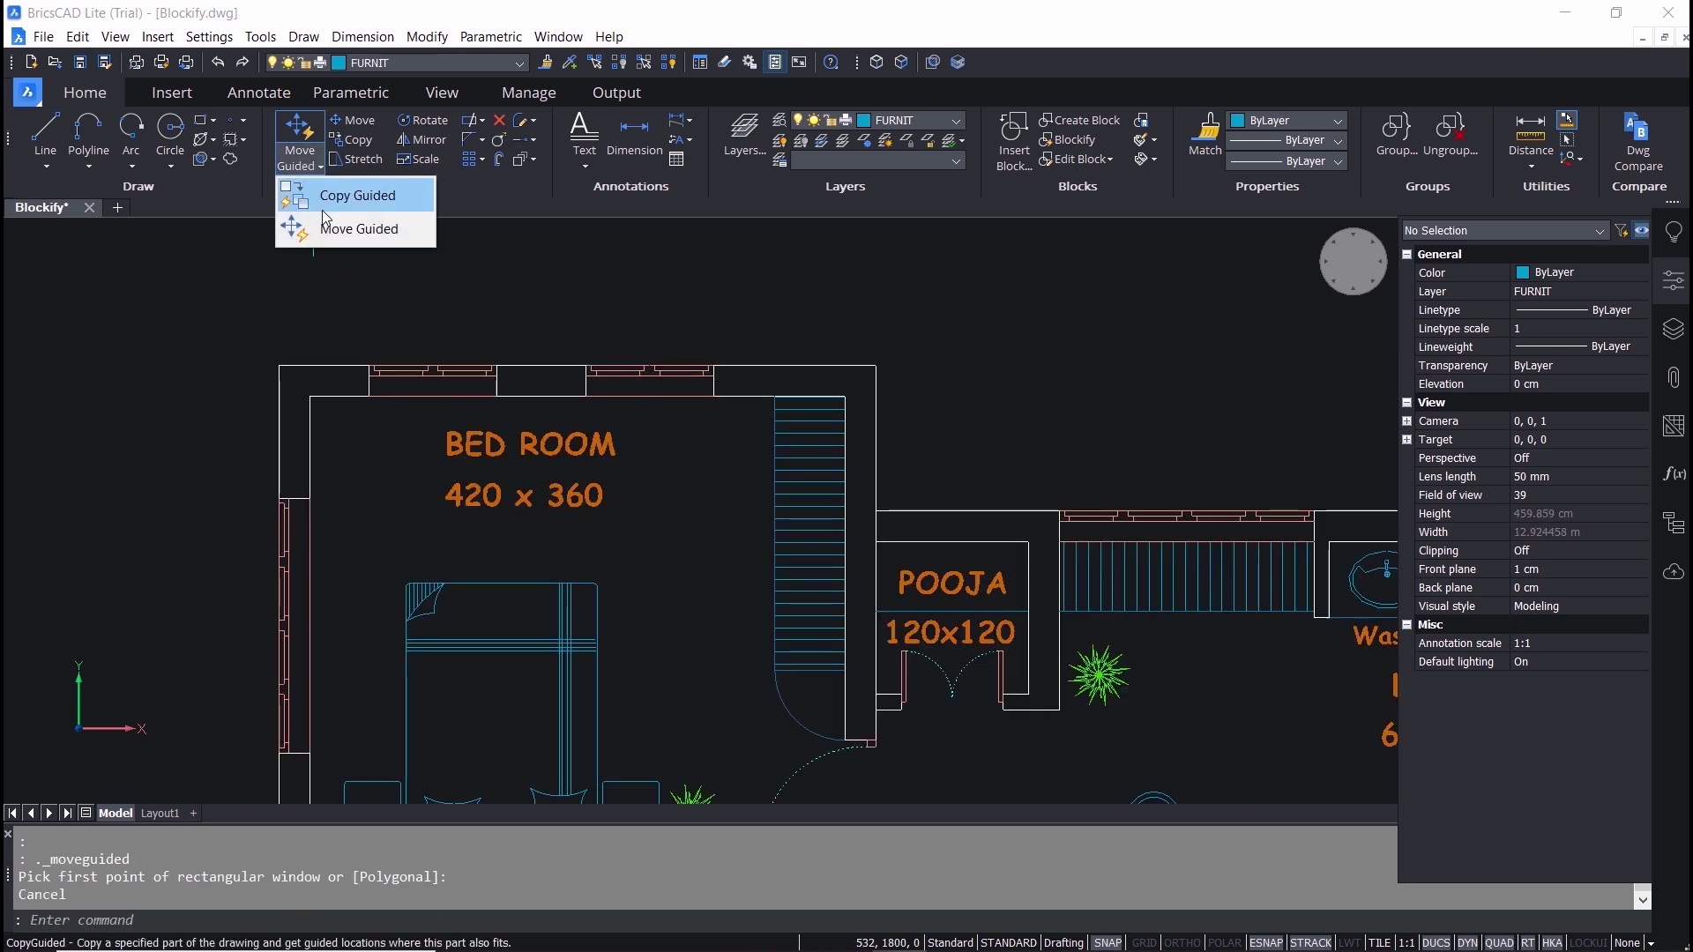
click(335, 227)
scroll(360, 316, up, 1)
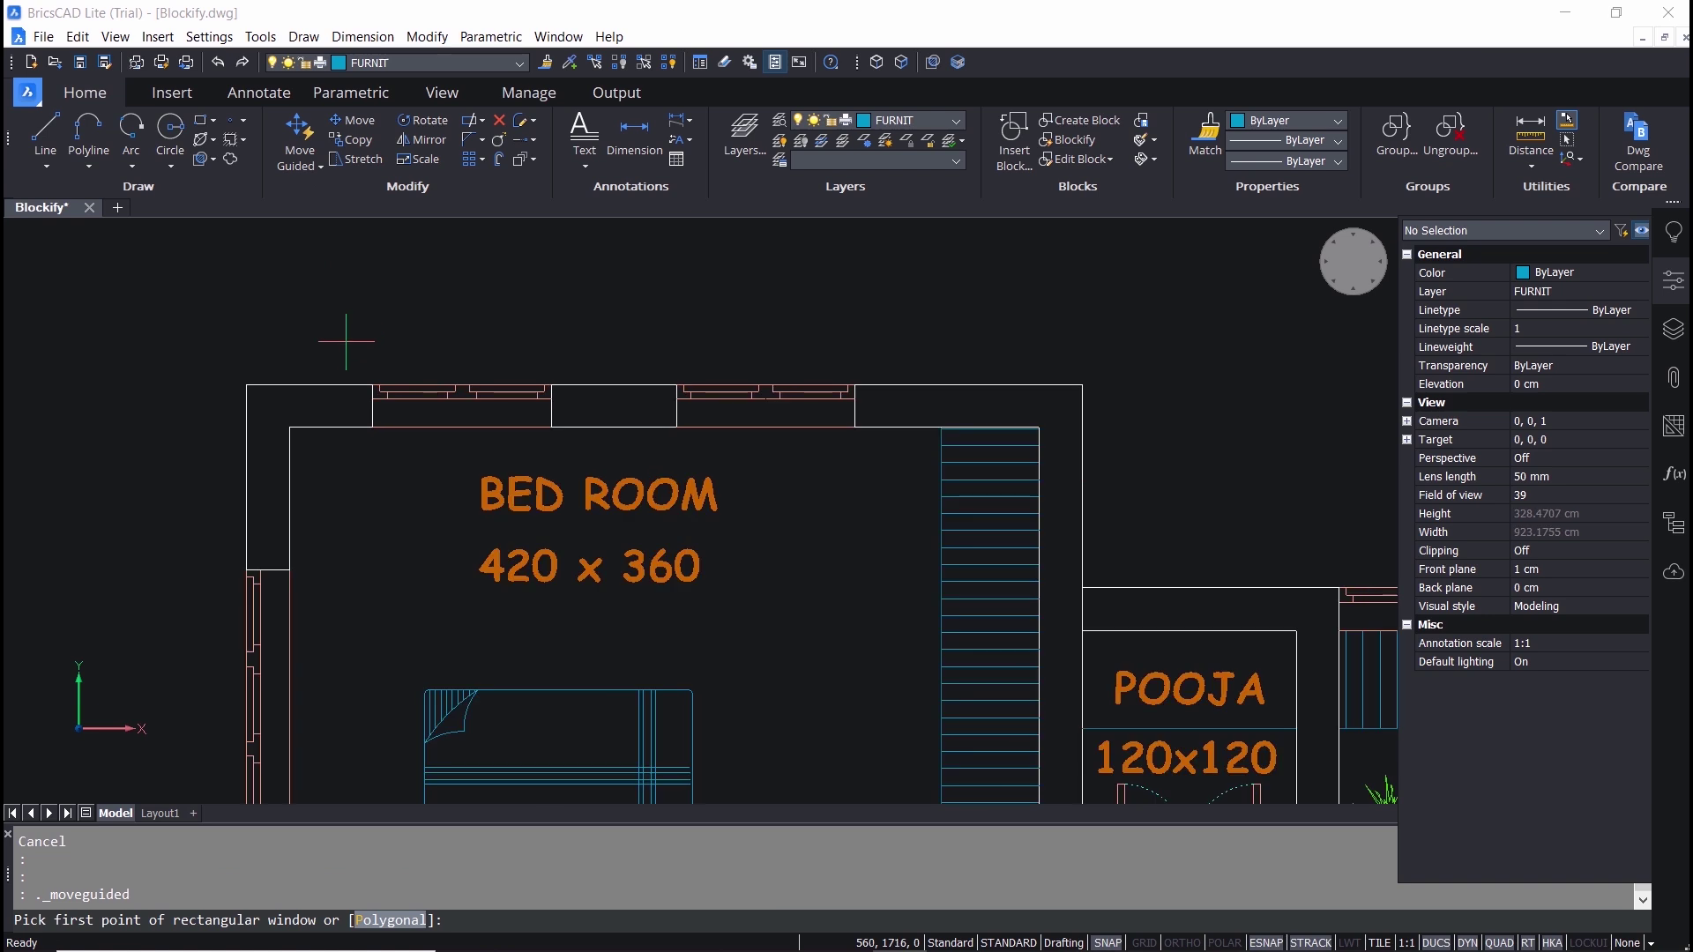
click(346, 342)
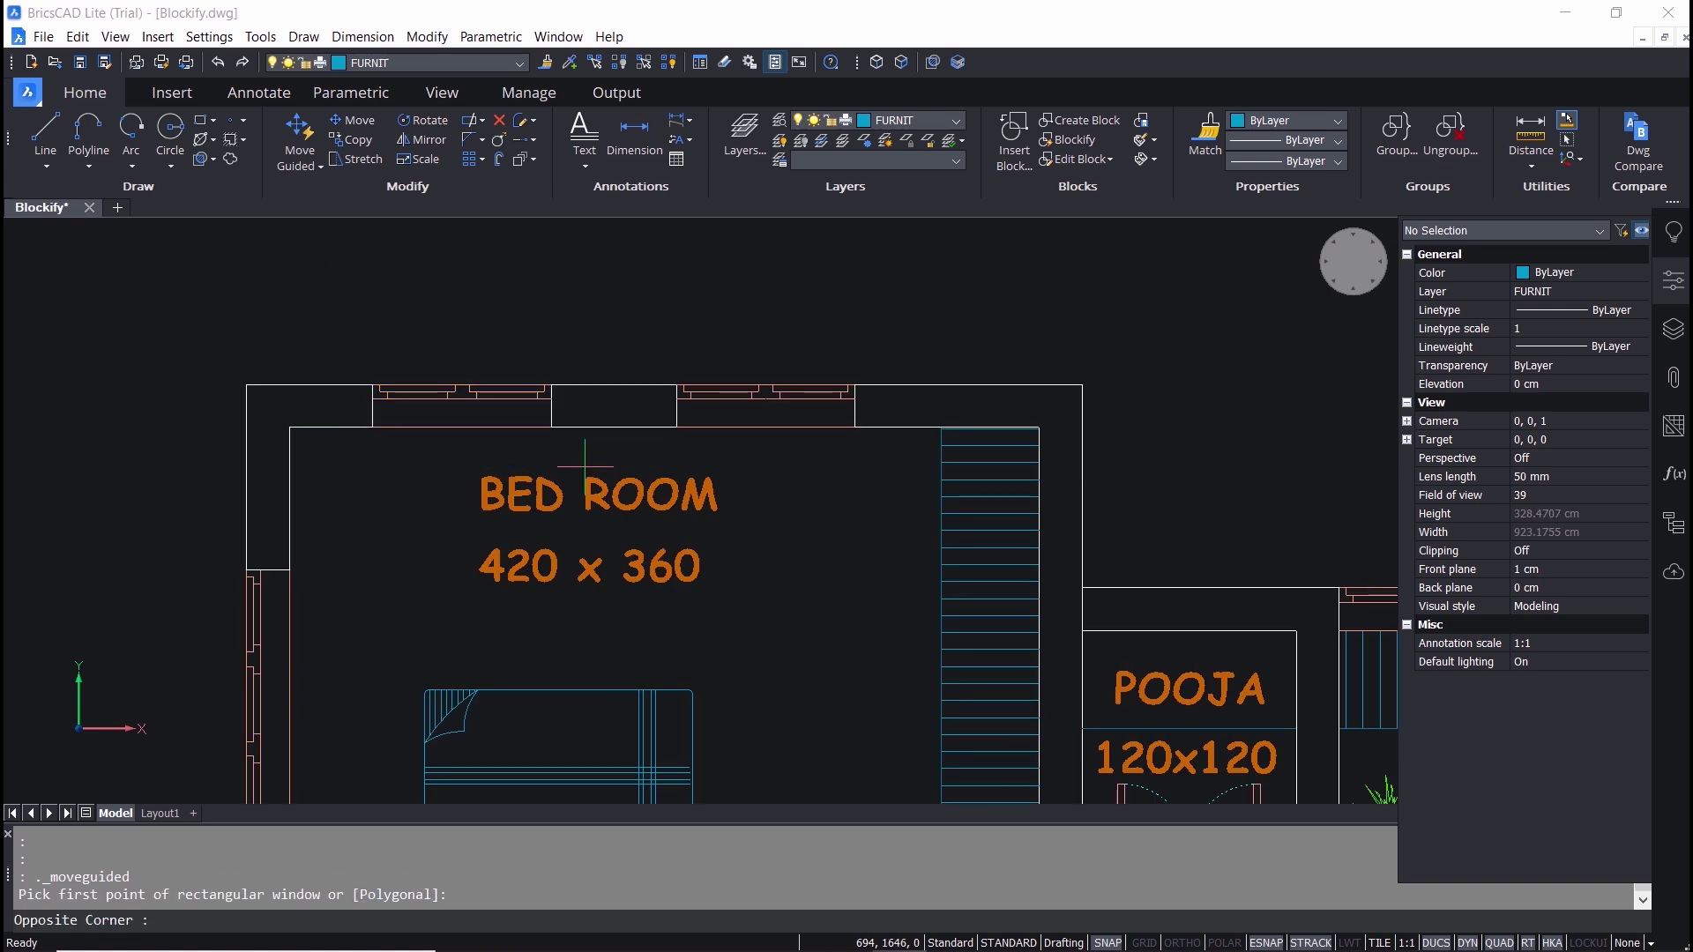
click(585, 465)
middle_drag(399, 258, 453, 340)
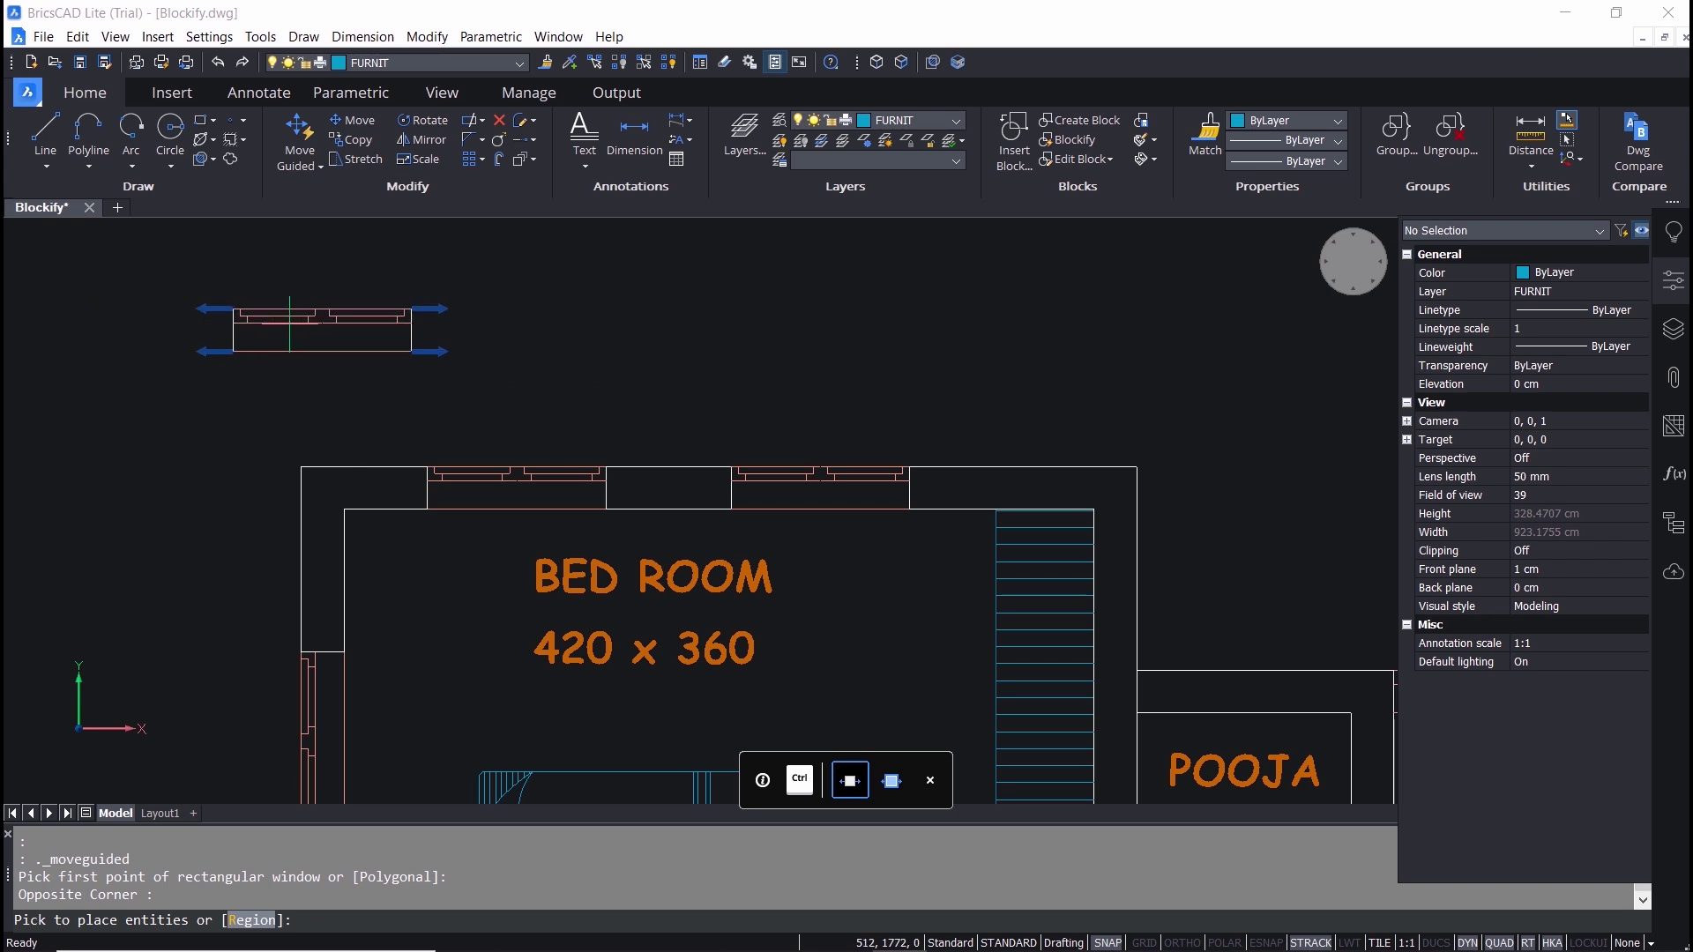
click(202, 343)
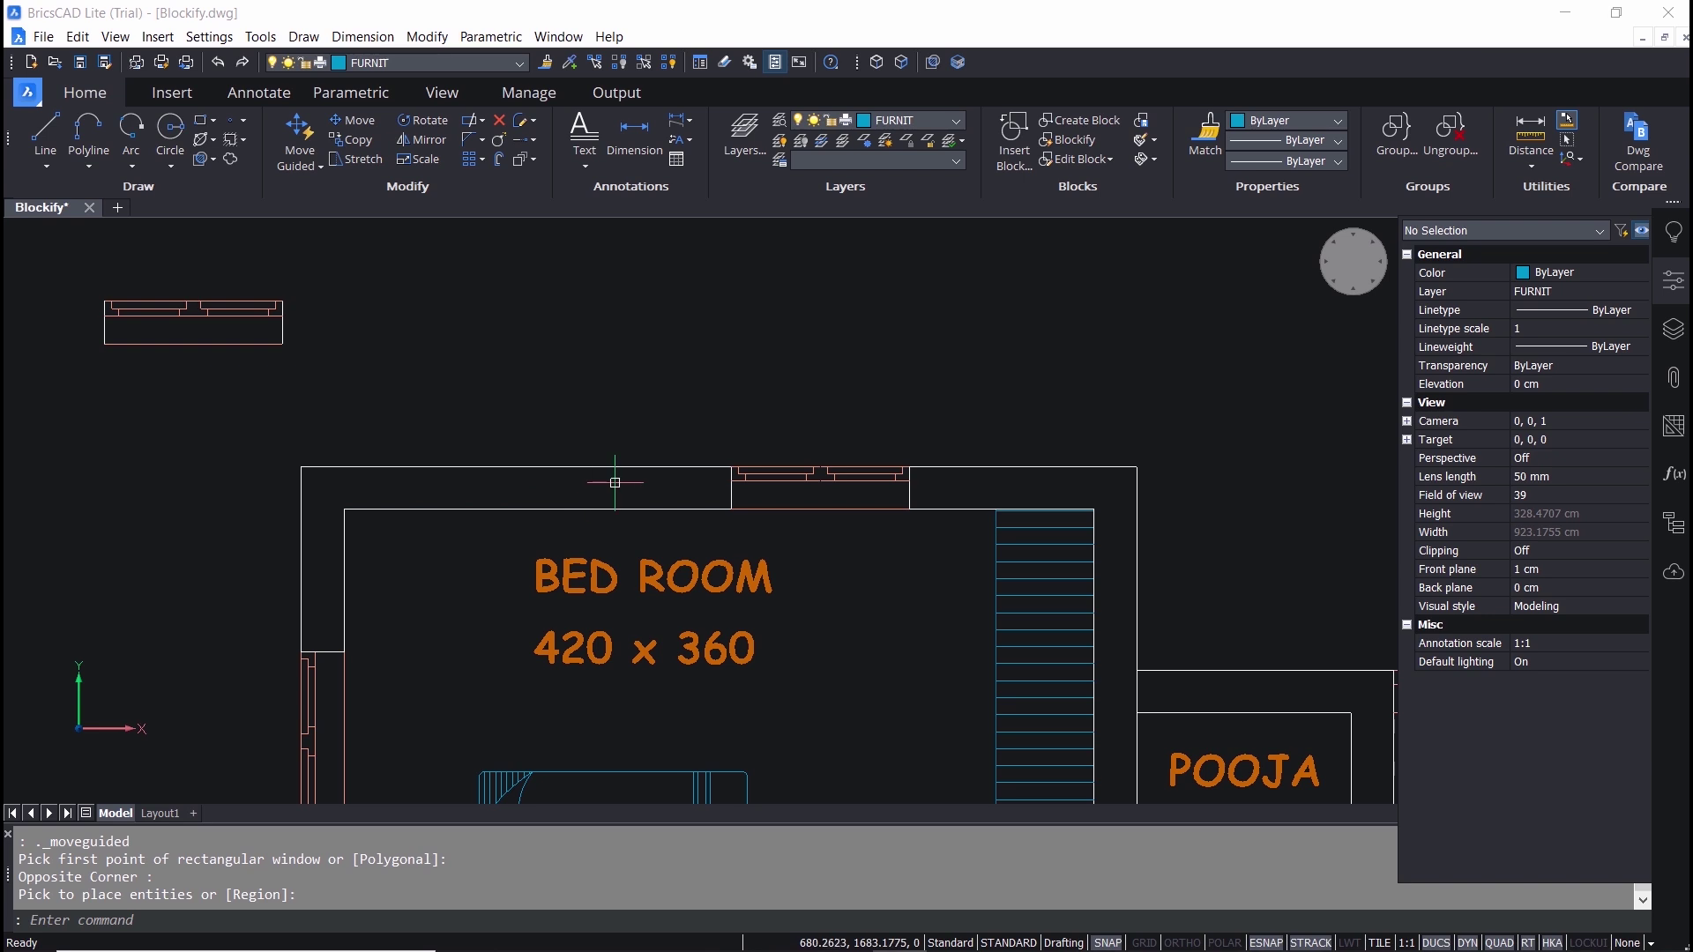
Step: Start a guided move of the long window in the 420 x 360 bedroom's left outer wall, windowing the whole window
scroll(493, 361, down, 3)
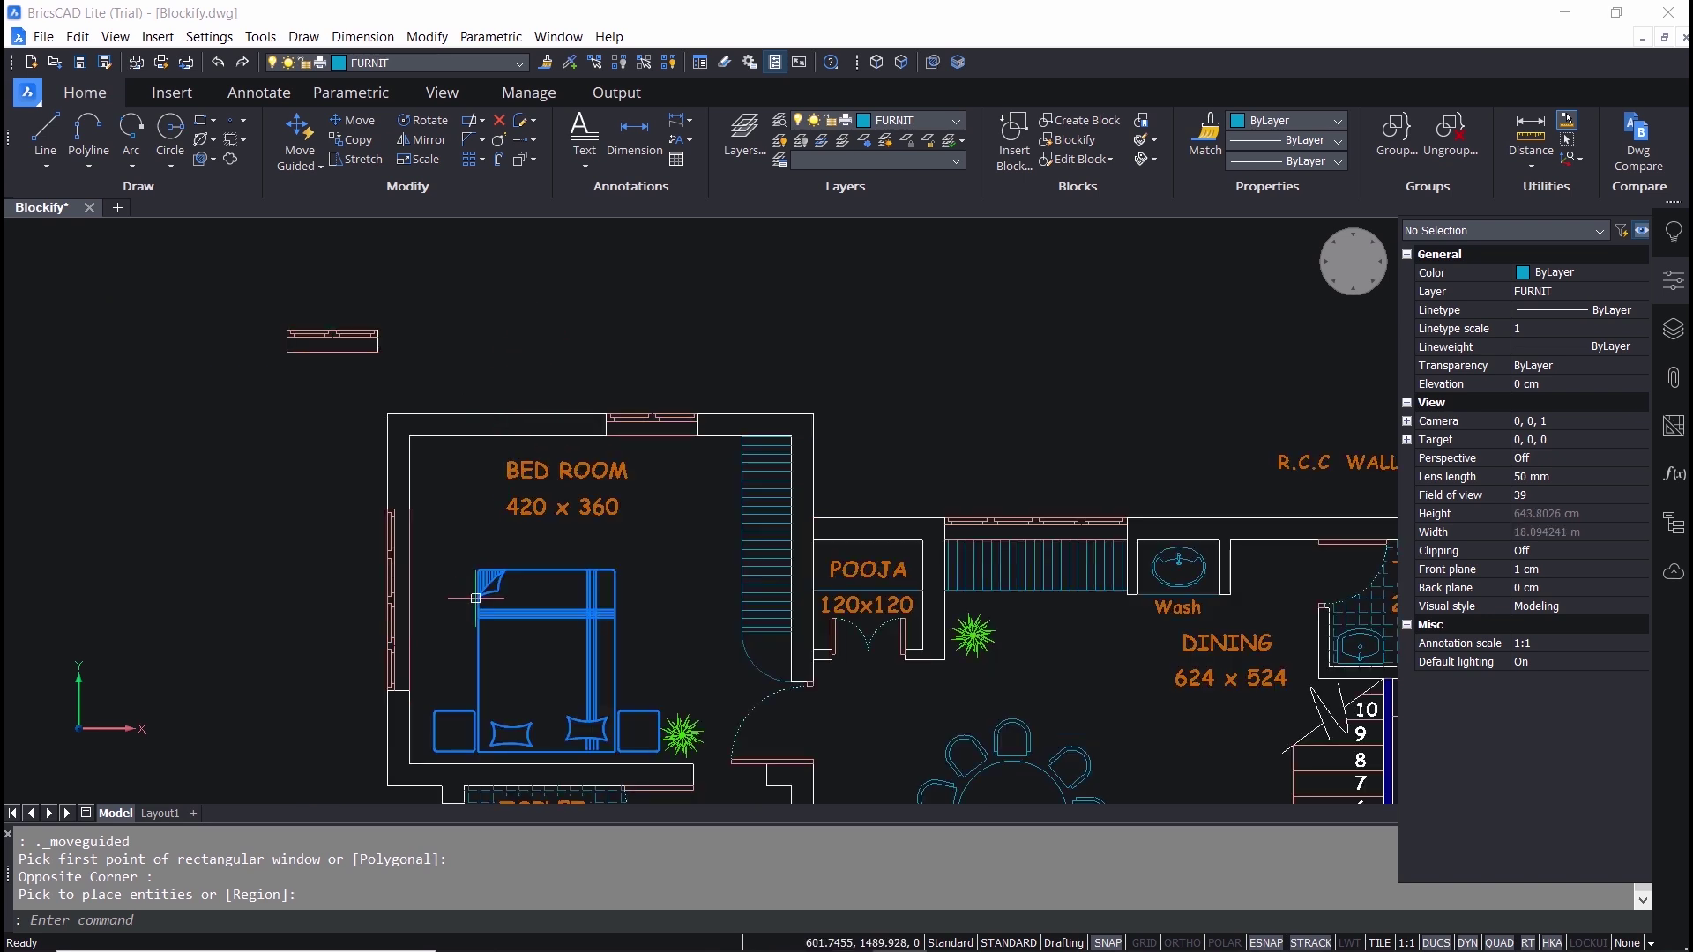
middle_drag(430, 550, 449, 444)
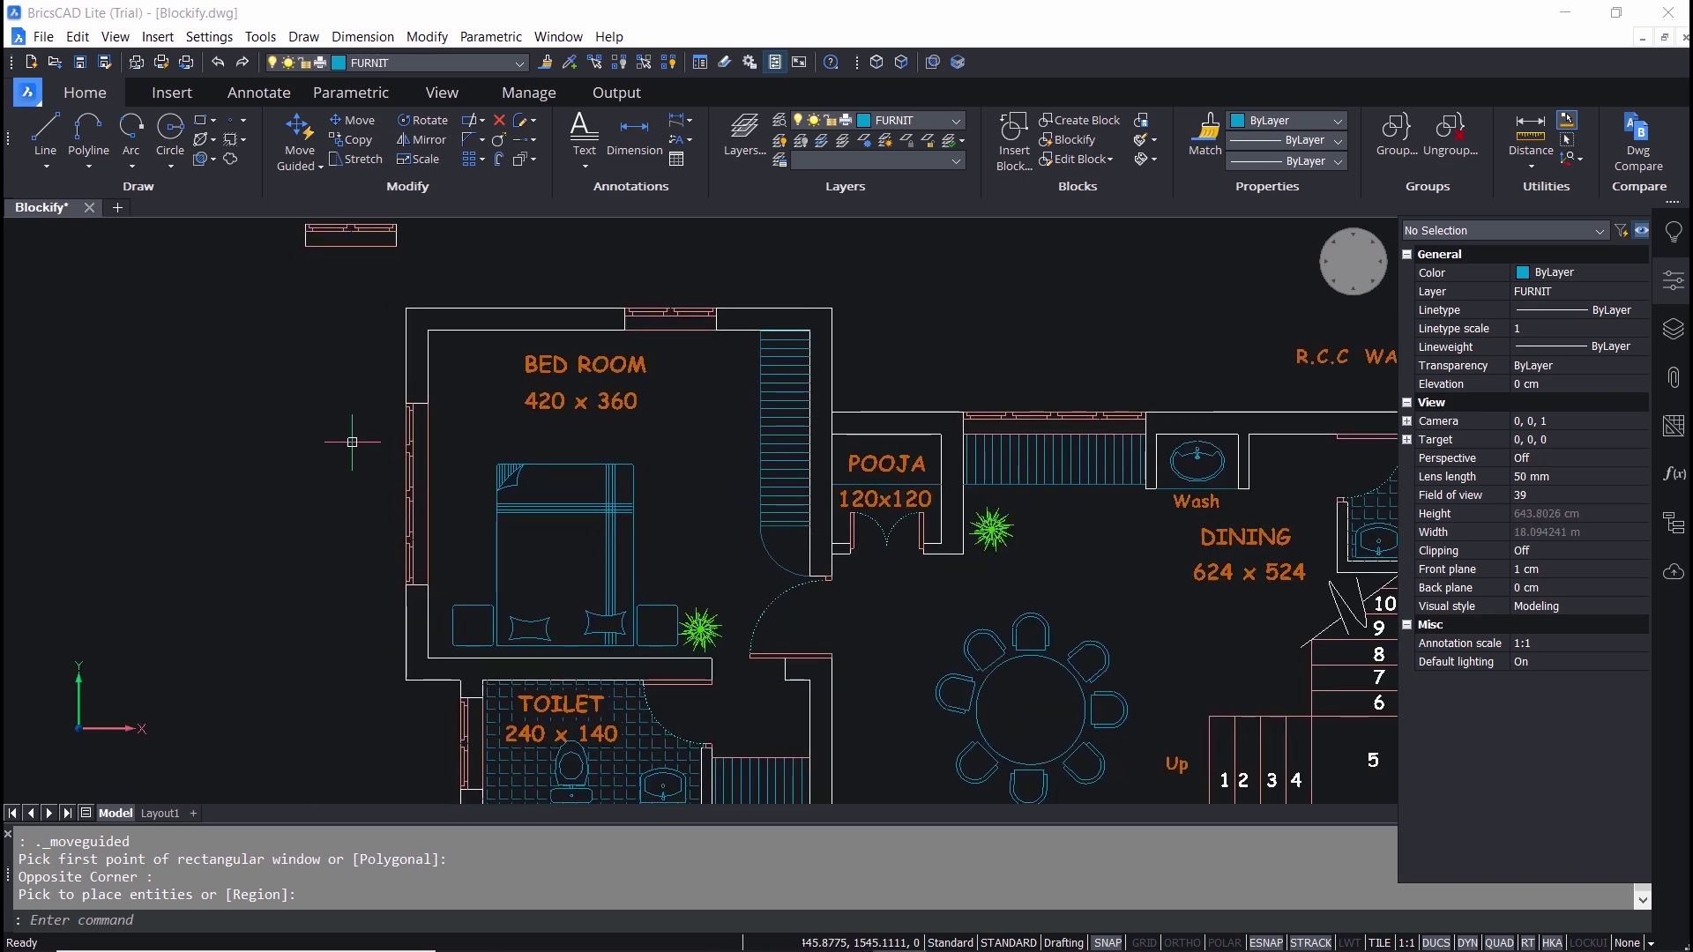
scroll(336, 503, down, 3)
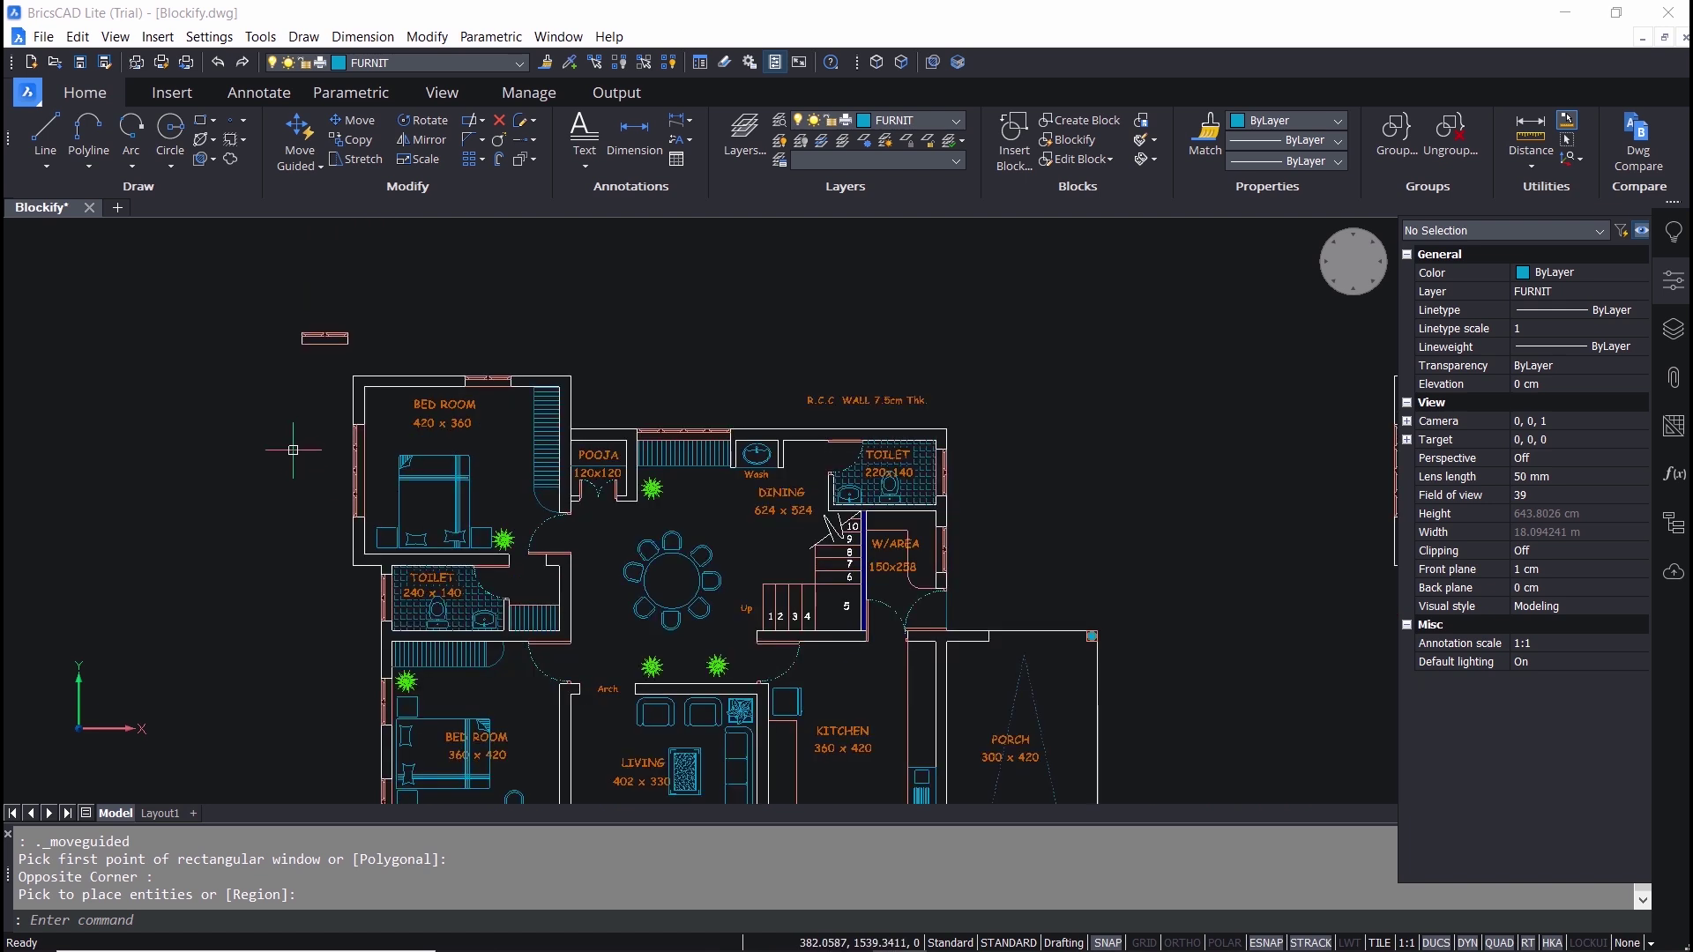
middle_drag(414, 527, 416, 552)
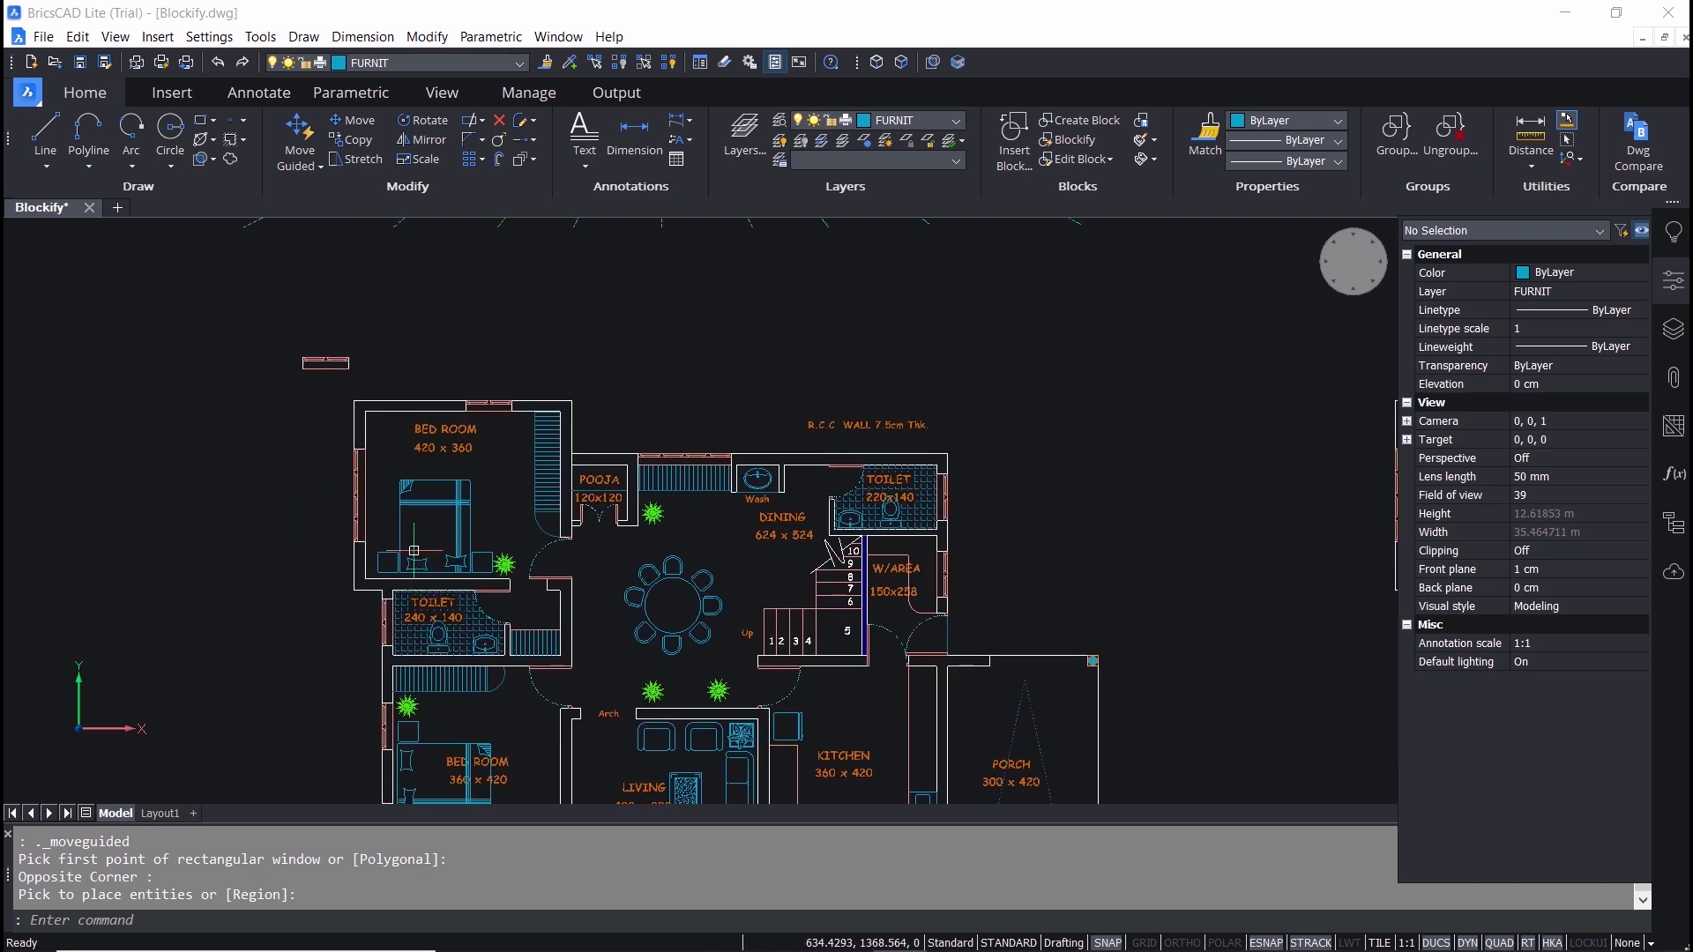
scroll(413, 551, up, 2)
scroll(411, 514, up, 2)
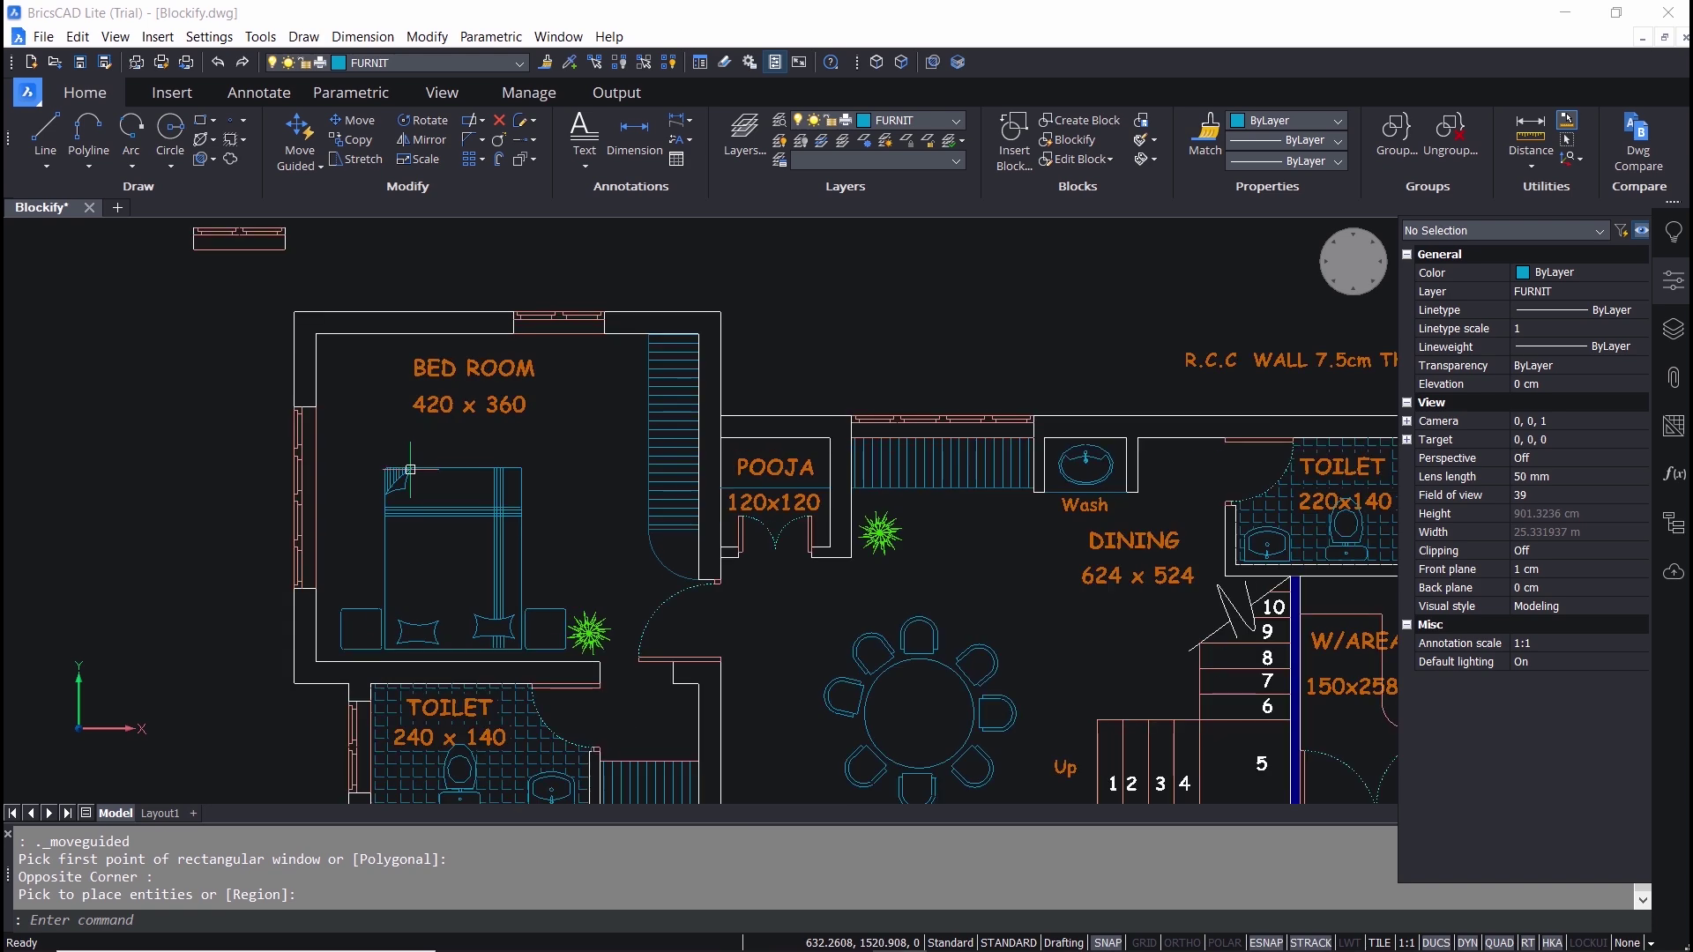
scroll(410, 470, down, 1)
scroll(379, 505, up, 1)
middle_drag(423, 462, 287, 492)
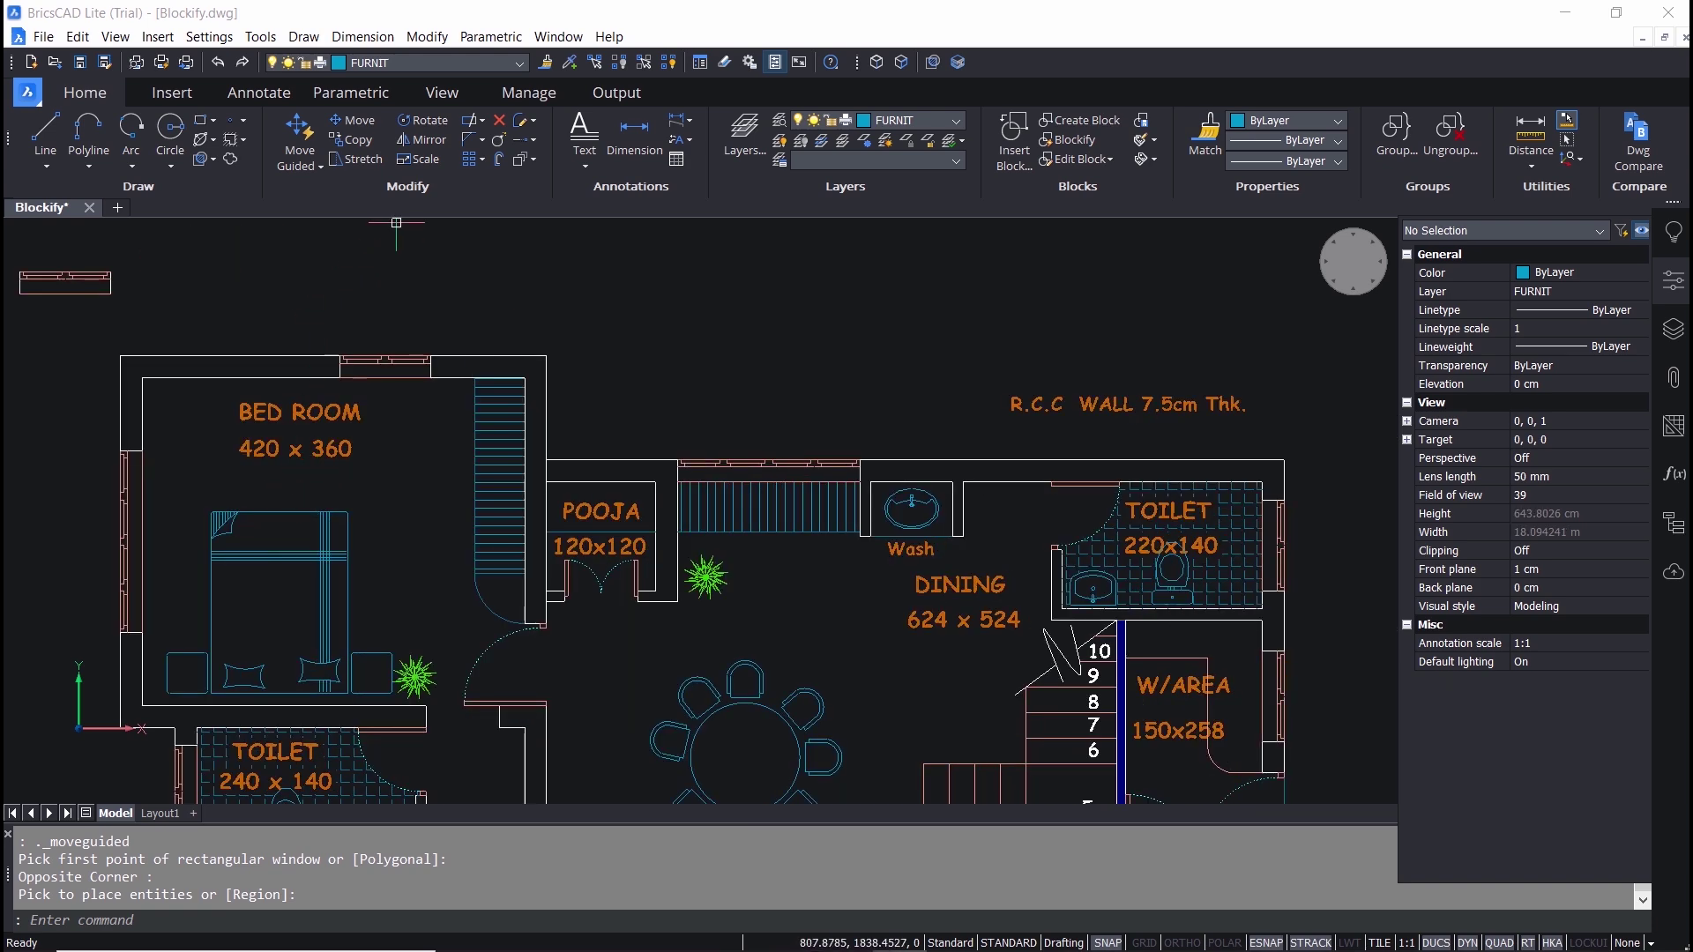
click(309, 165)
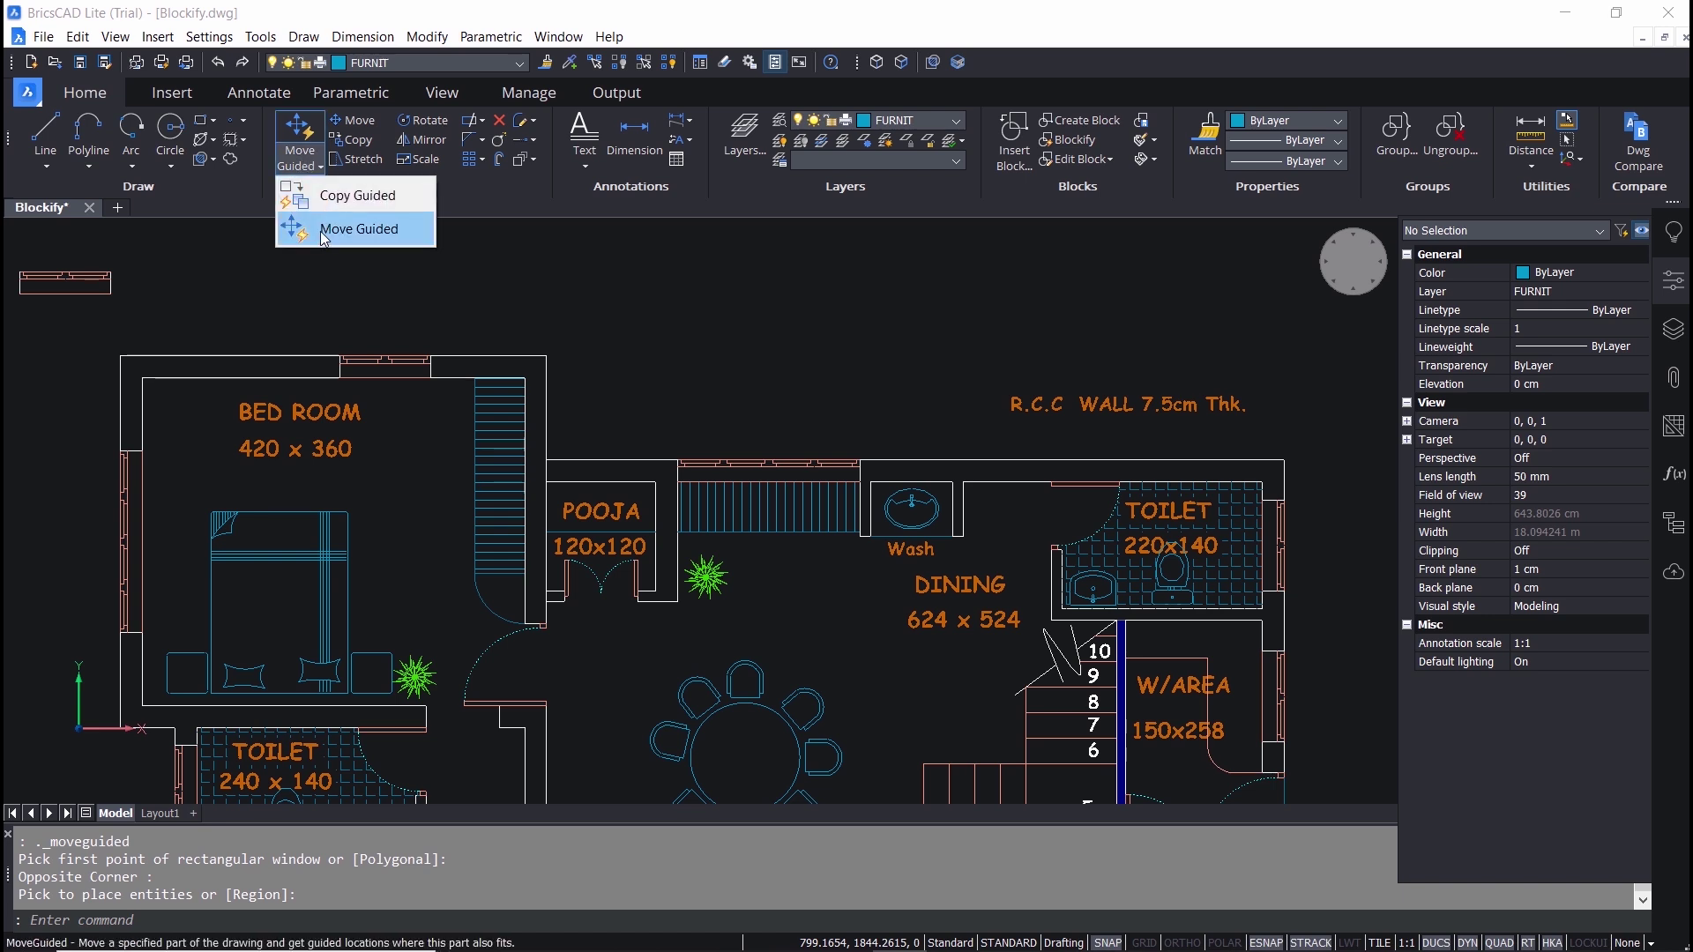
click(328, 228)
click(79, 443)
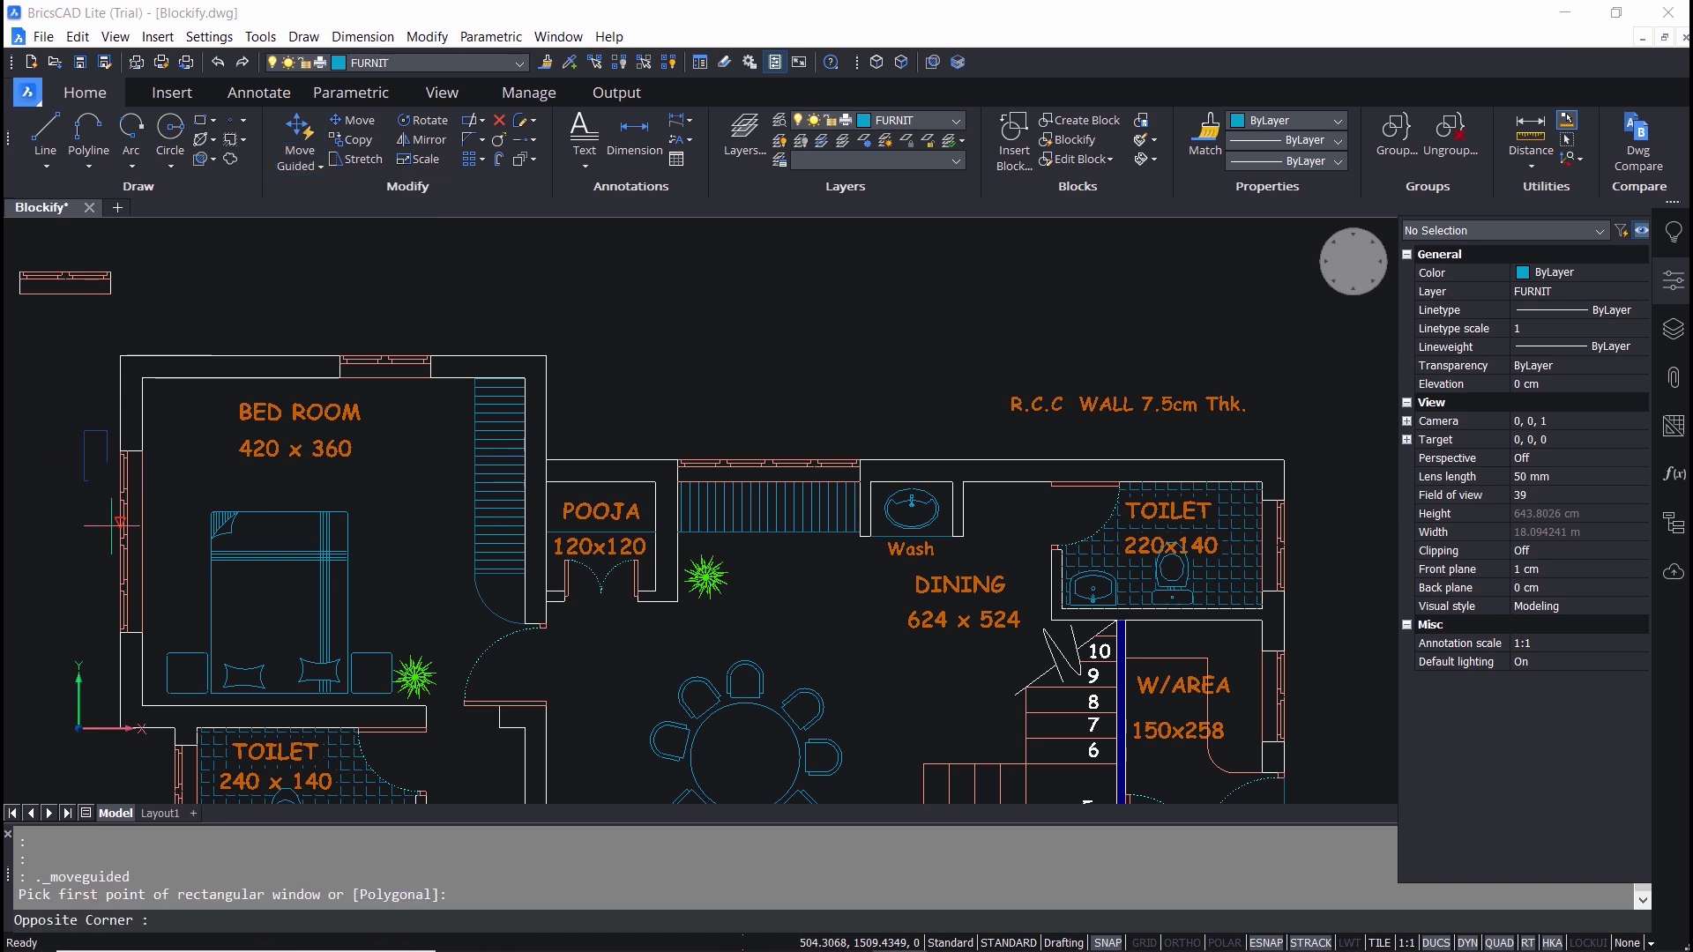
click(172, 635)
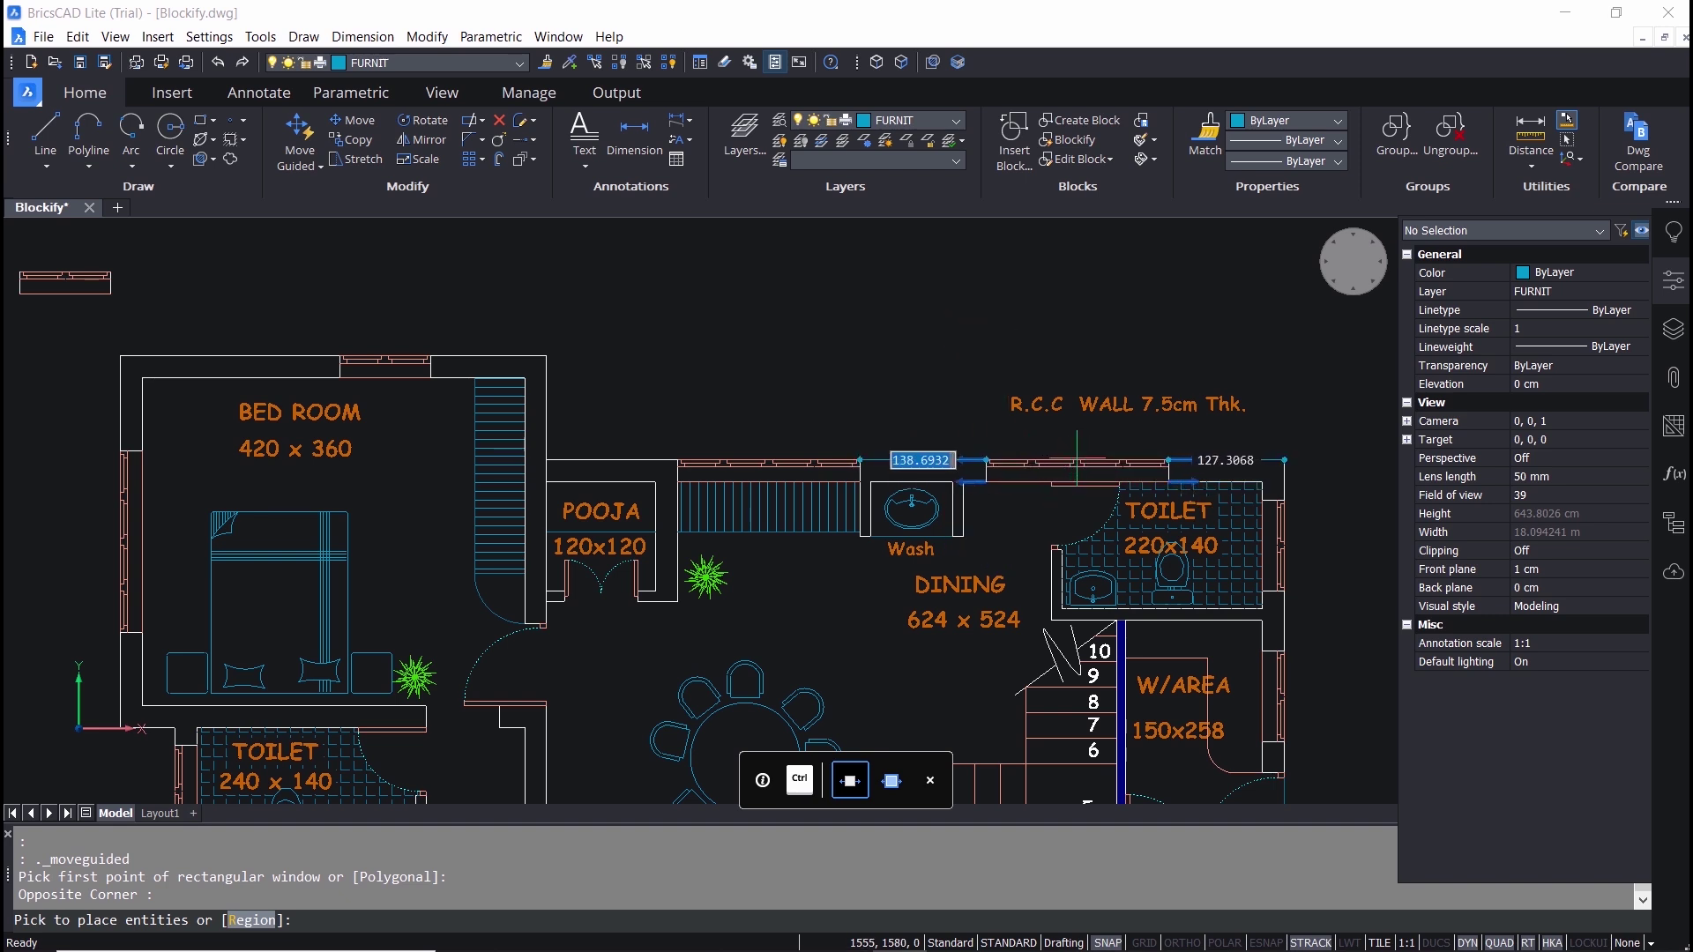
Step: Place the moved window in the upper outer wall above the 220x140 toilet's door, about 127 cm from the outer corner
click(1077, 460)
scroll(1076, 460, down, 3)
scroll(1014, 468, up, 4)
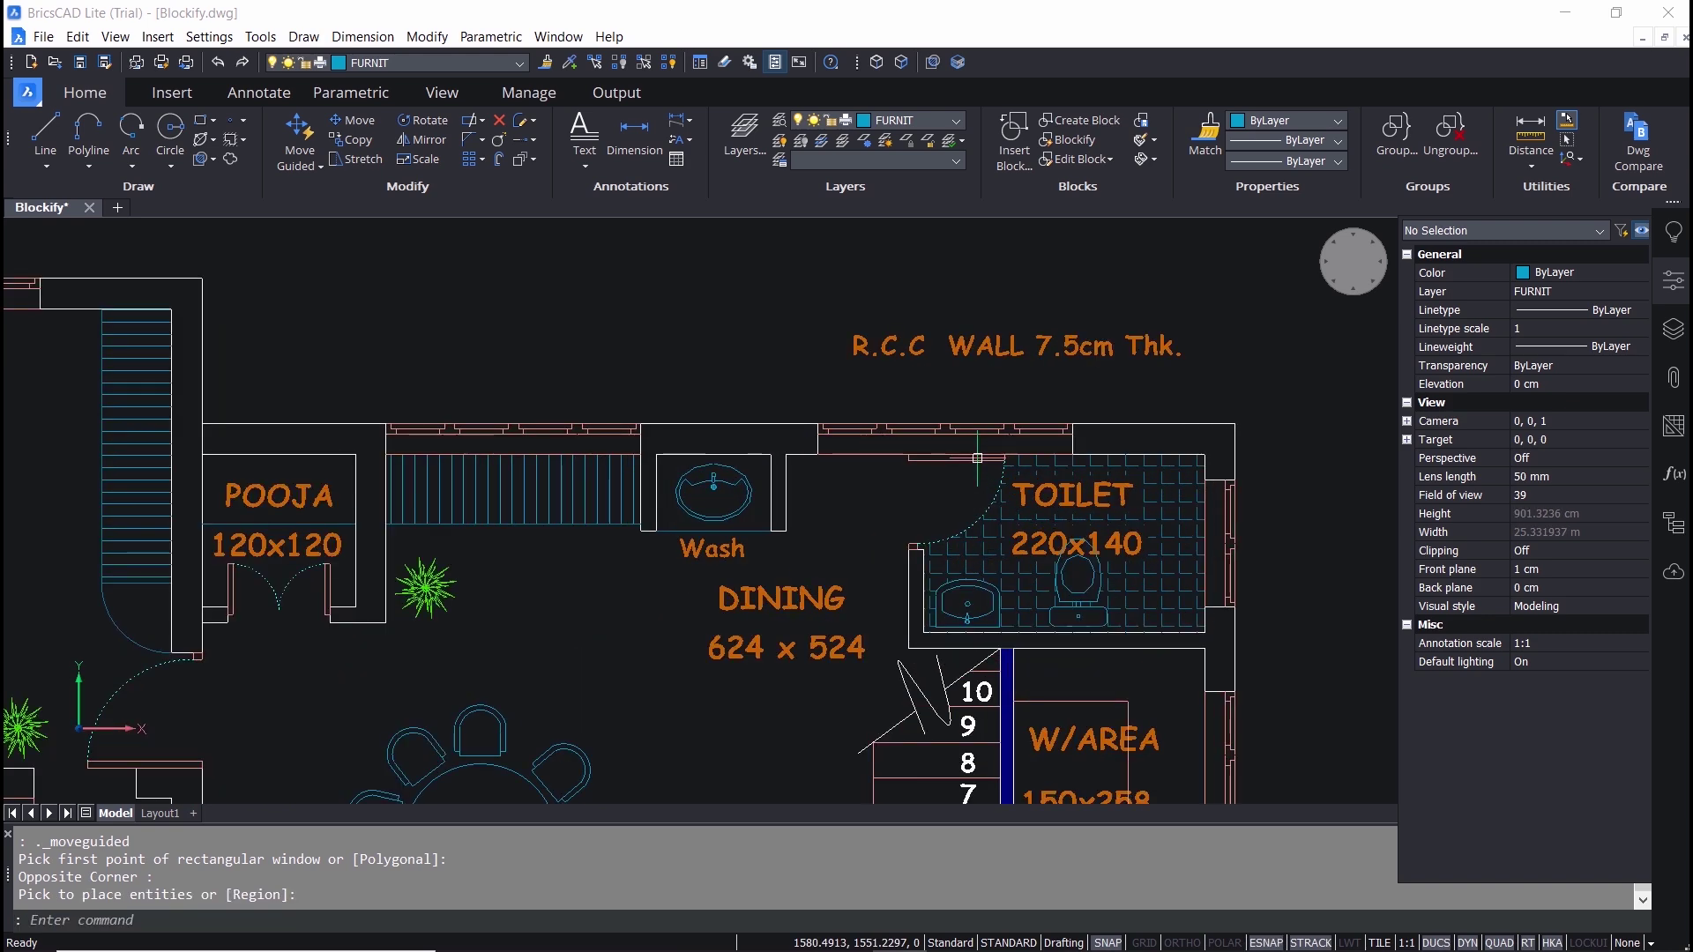
scroll(970, 465, down, 1)
scroll(1014, 465, down, 4)
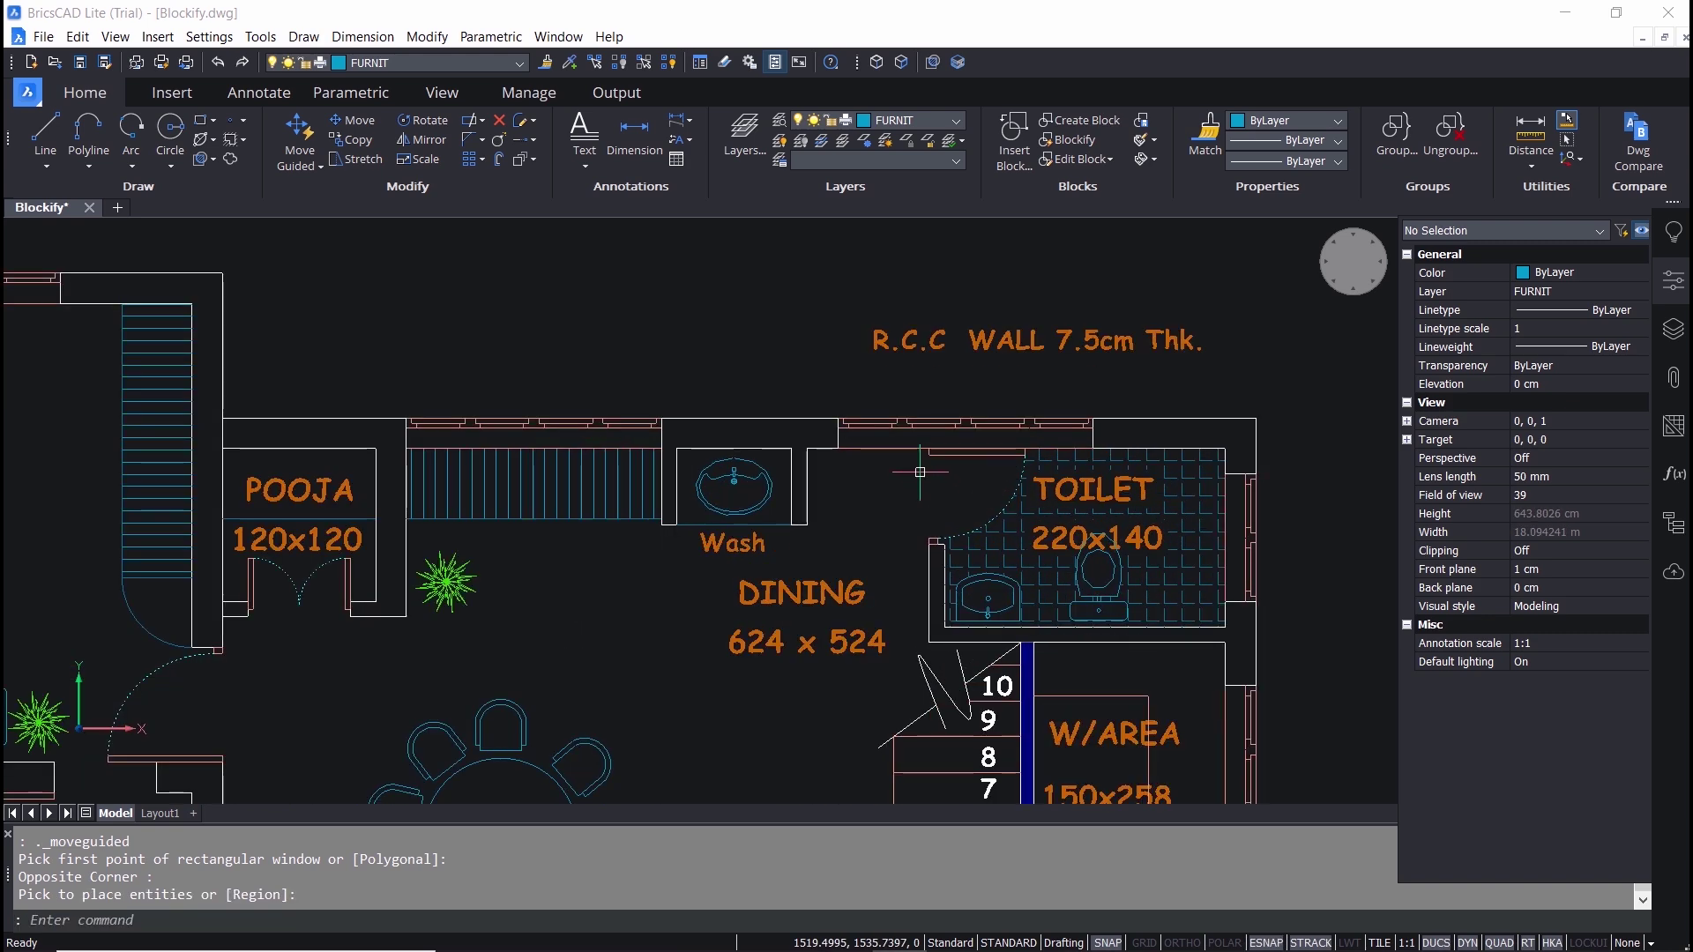